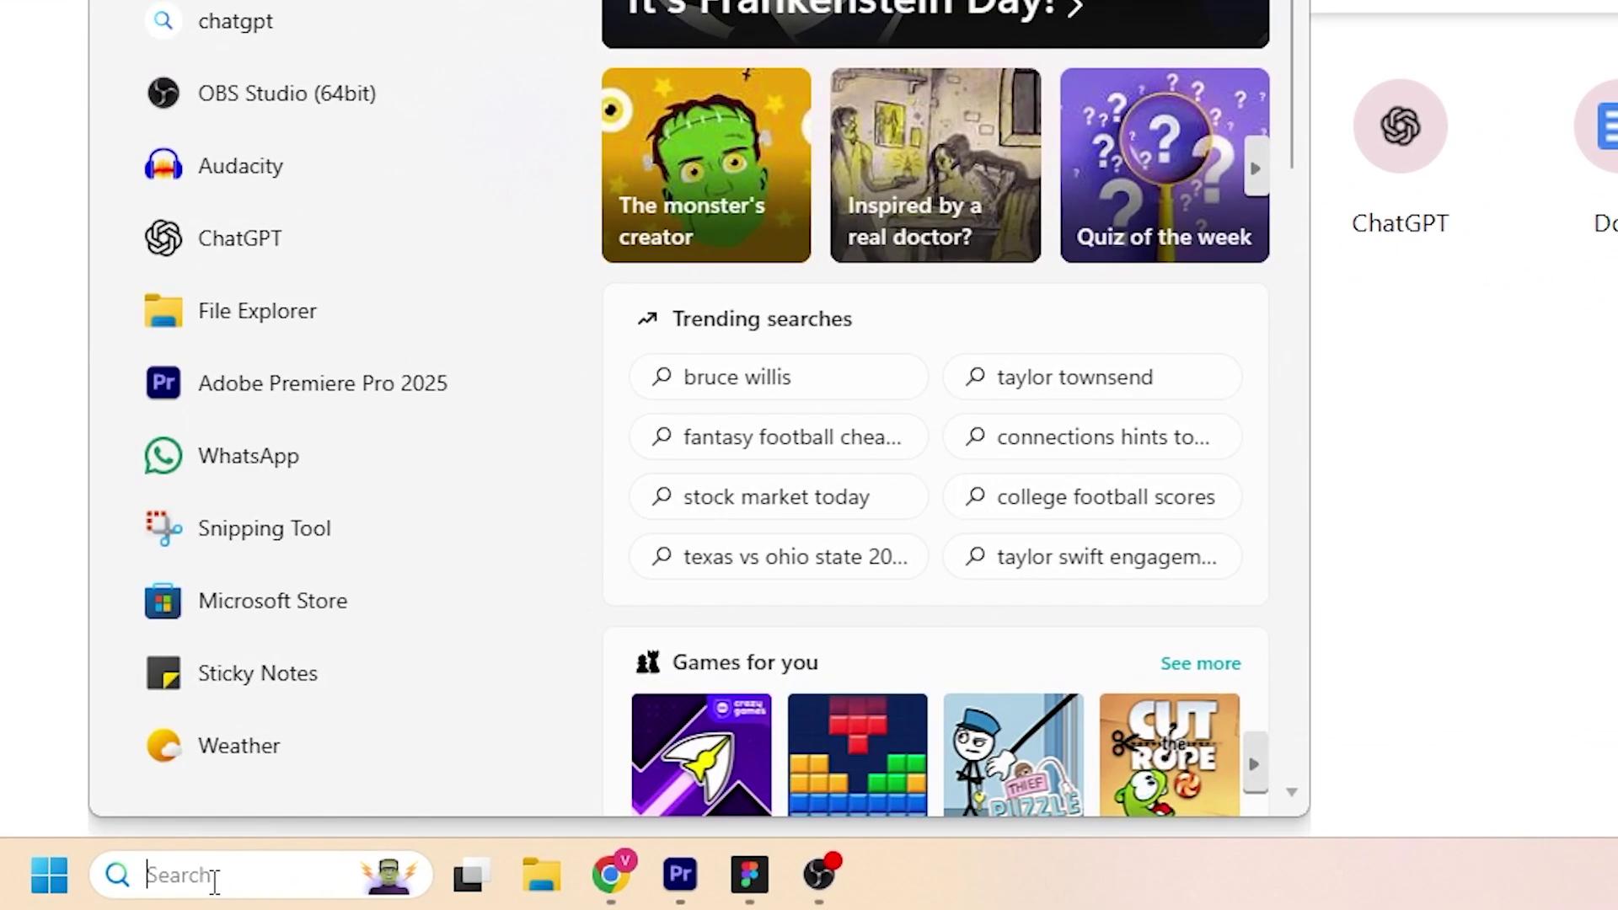
# - Search Windows for 'figma' and launch the Figma app
pyautogui.write('figma')
pyautogui.click(365, 376)
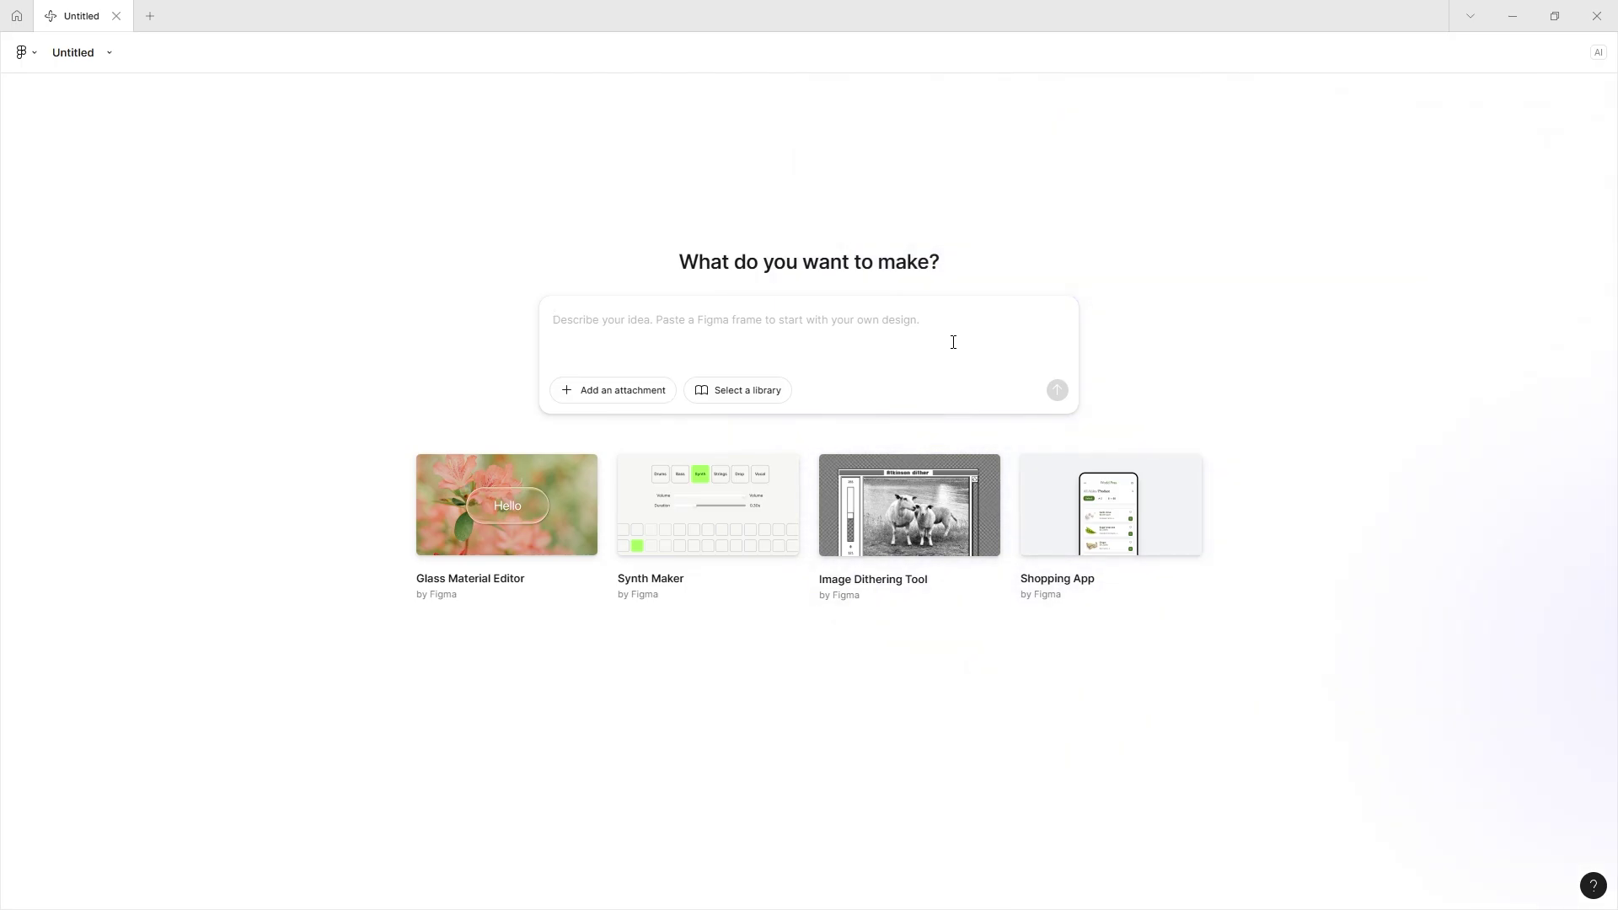
# - Prompt the AI with 'make a pet adoption site' and follow the generated code files
pyautogui.write('make a pet ad')
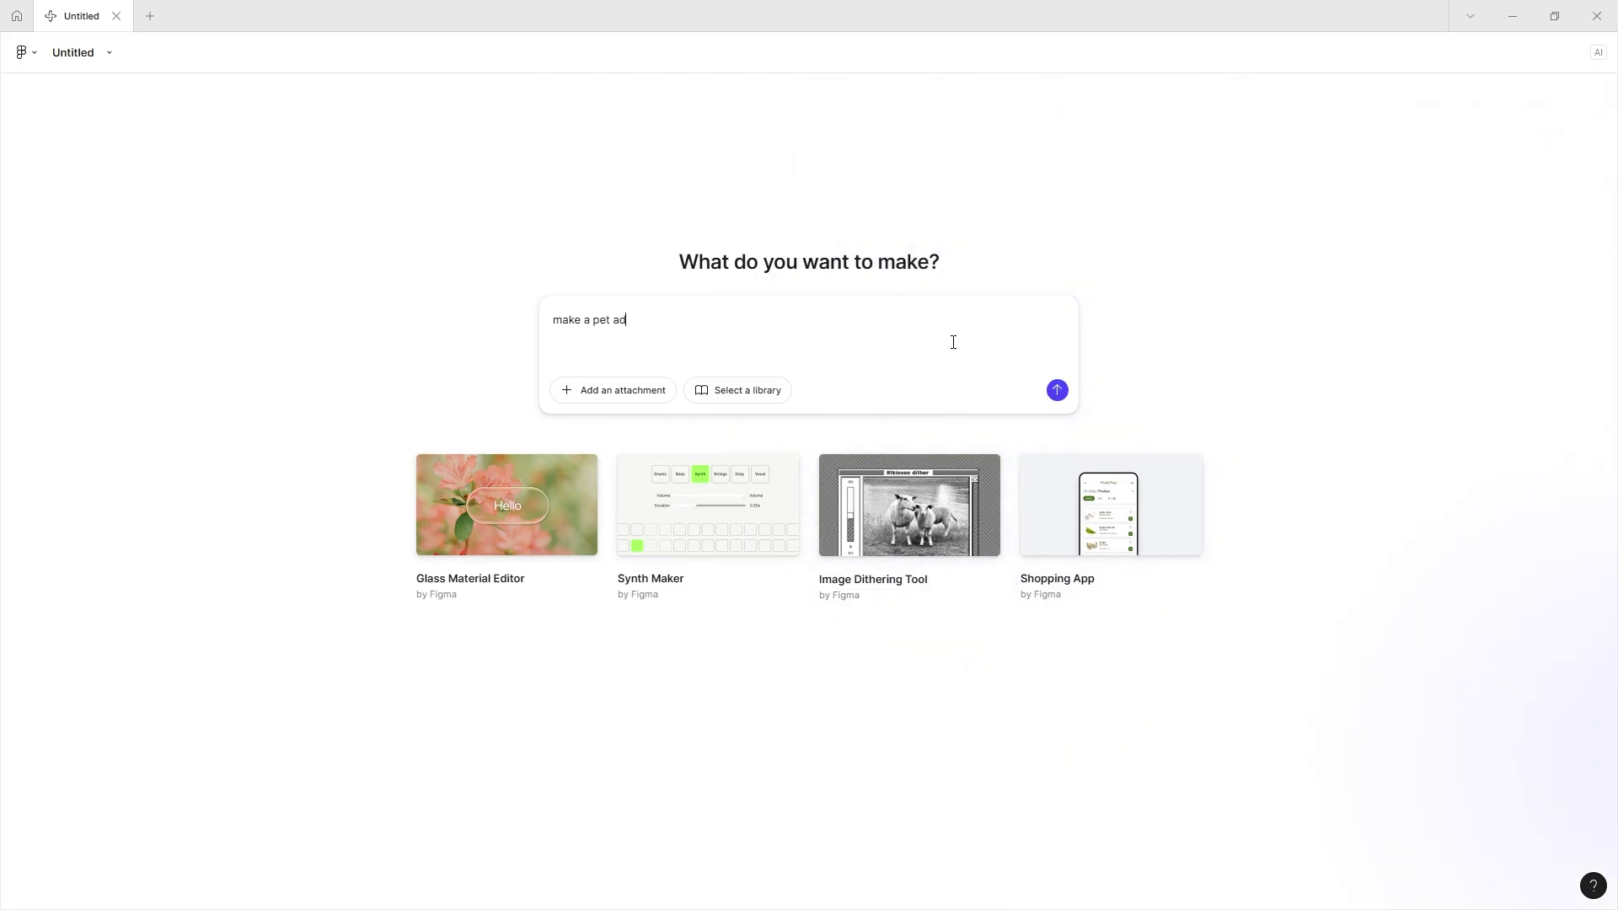
pyautogui.write('option site')
pyautogui.press('Return')
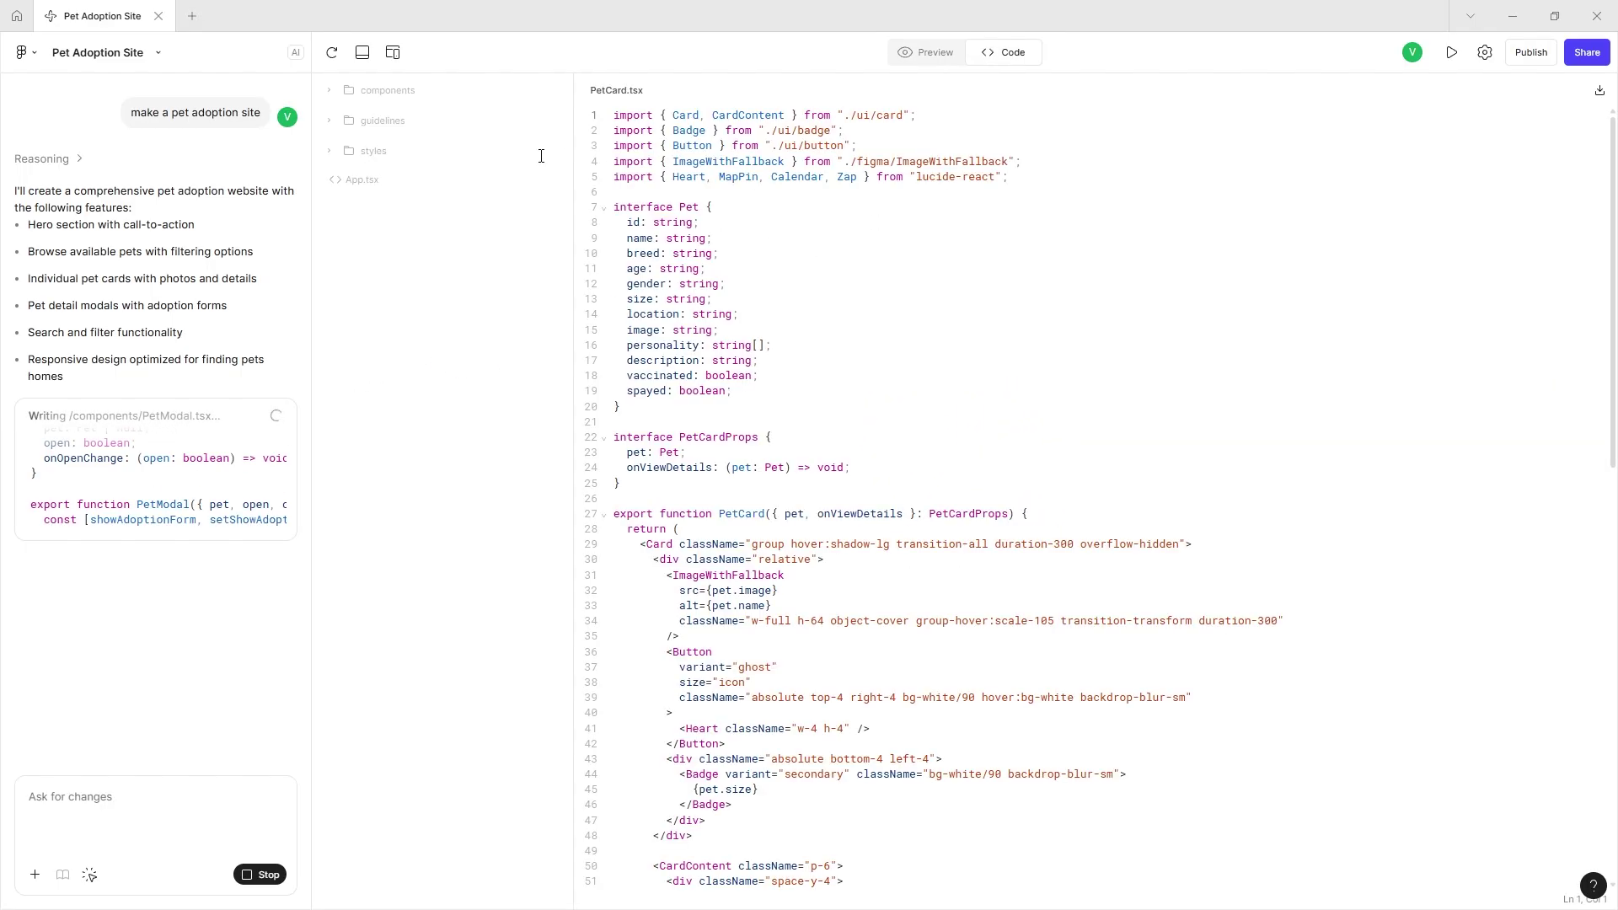
pyautogui.scroll(-12, 742, 444)
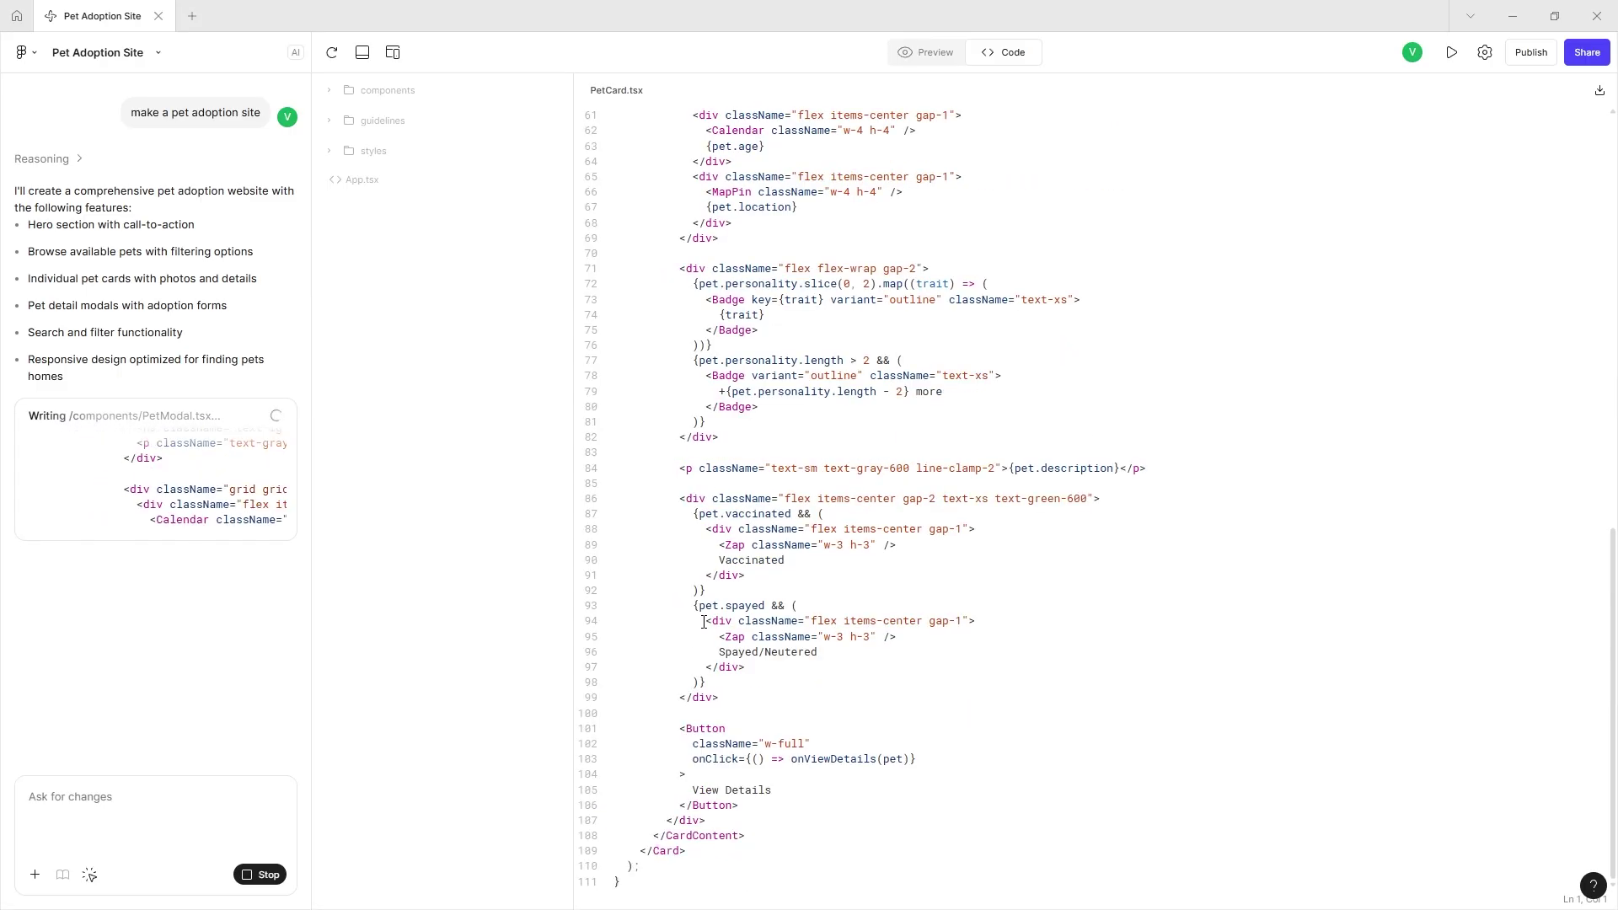
pyautogui.scroll(4, 717, 622)
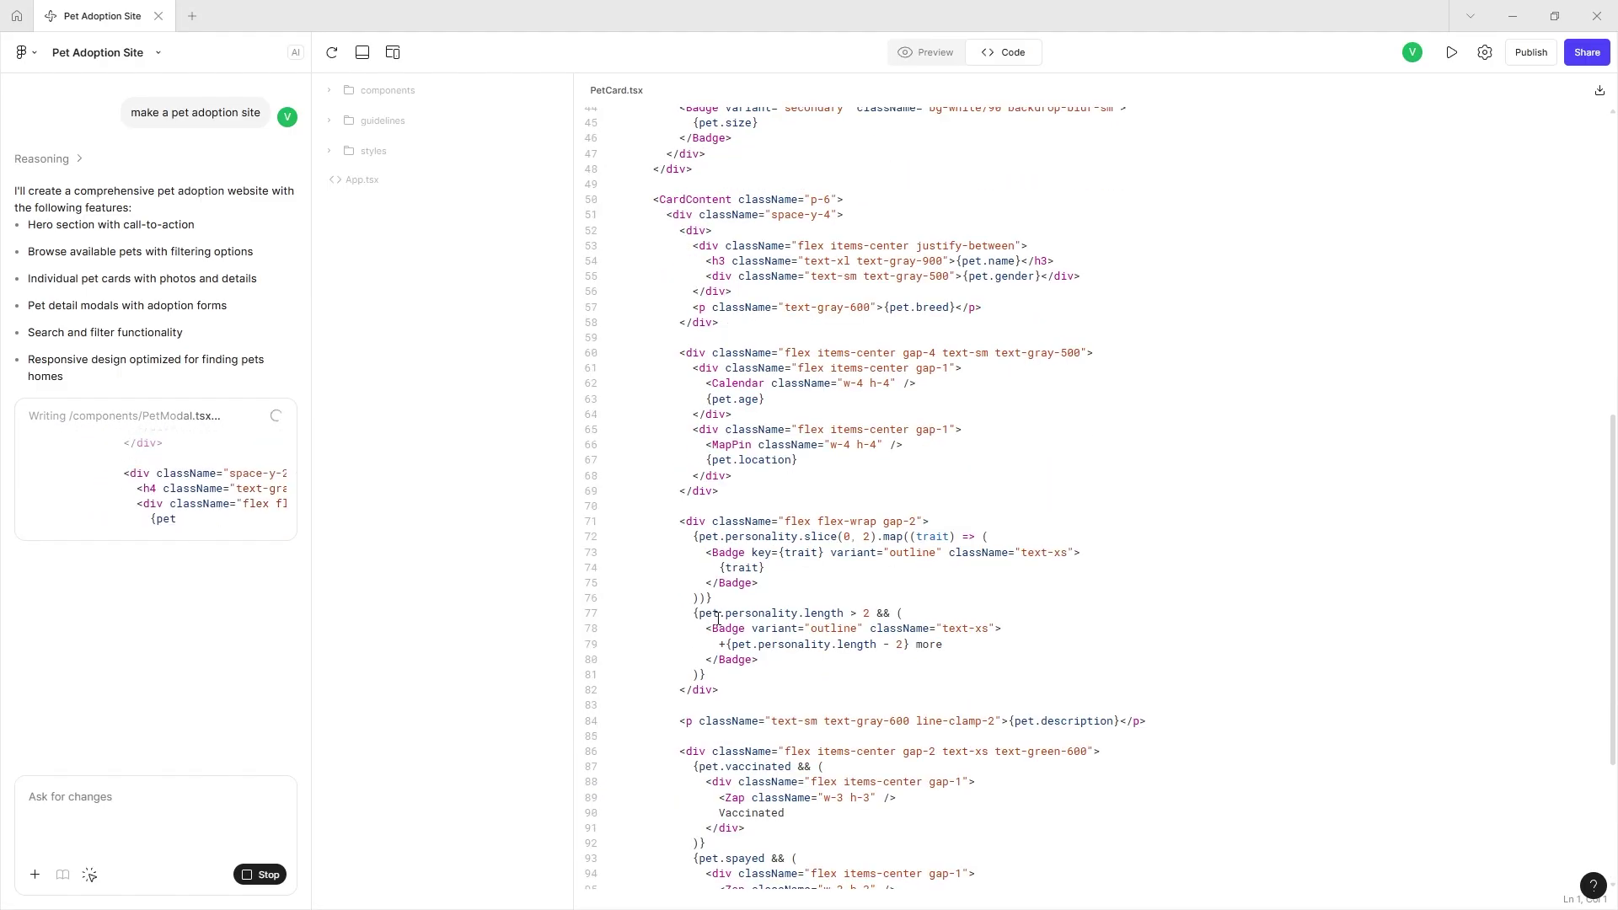
pyautogui.click(1018, 47)
pyautogui.scroll(-6, 967, 206)
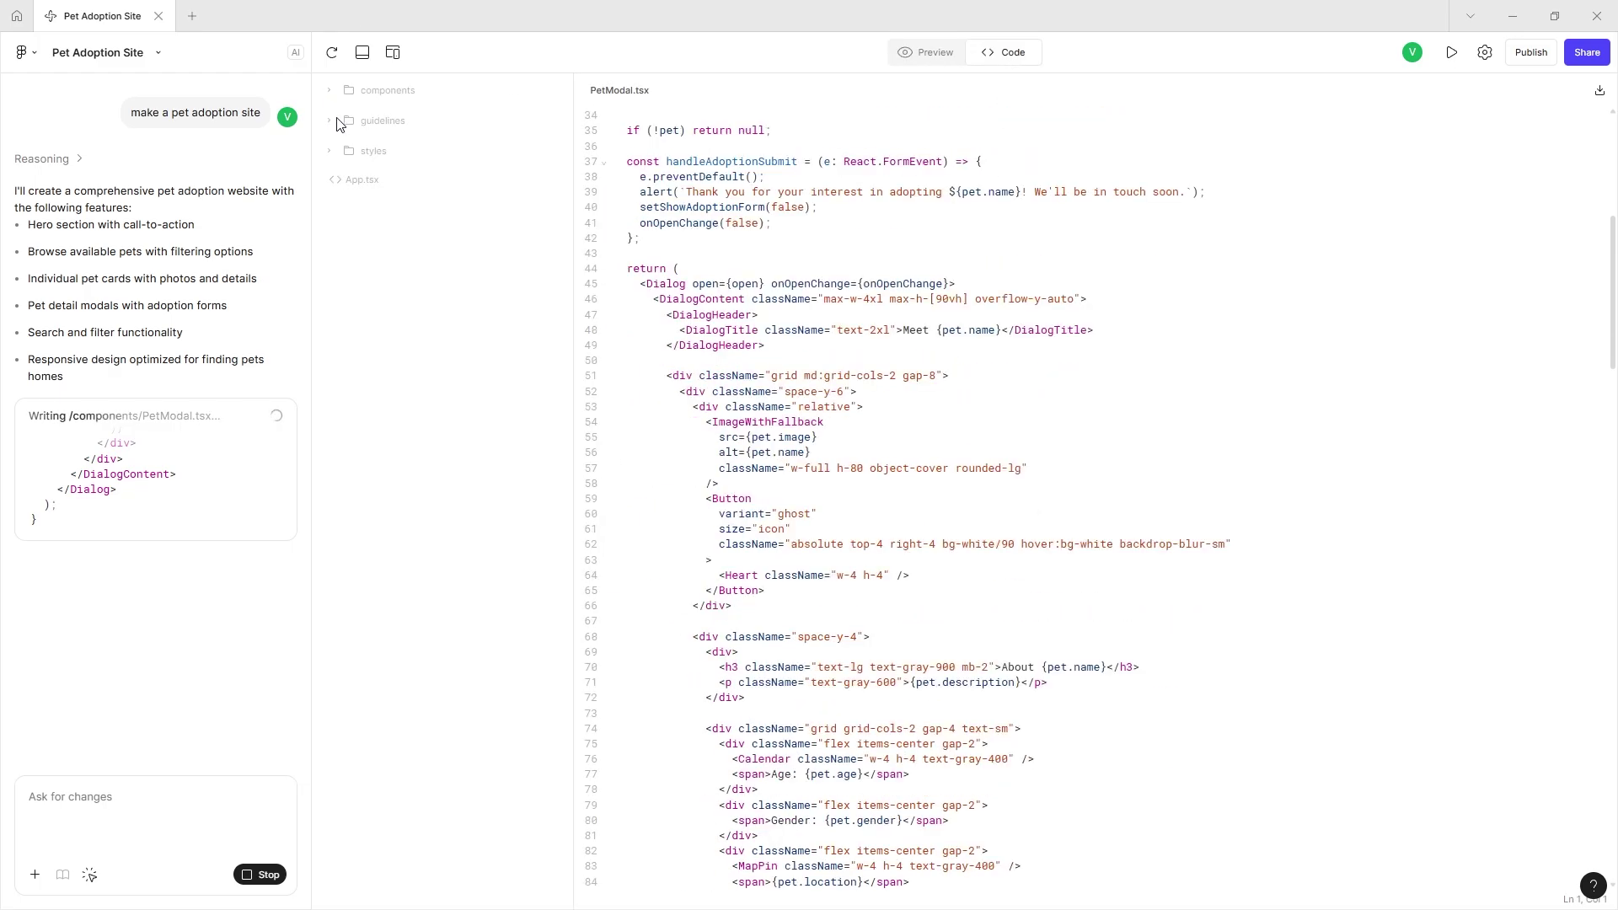
pyautogui.scroll(-15, 866, 295)
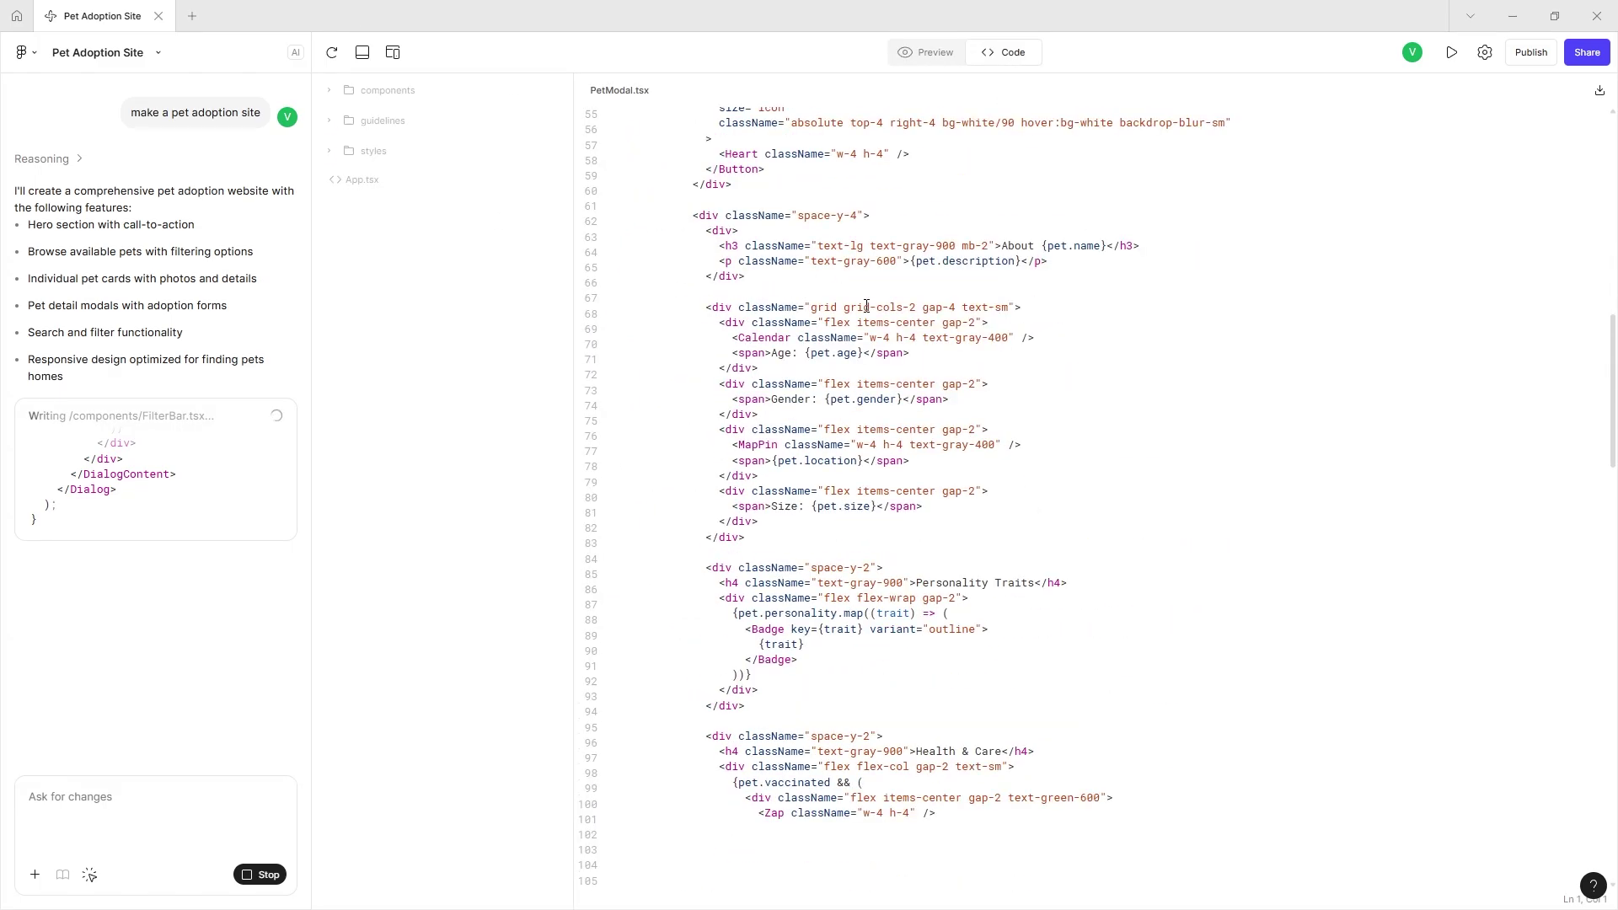
pyautogui.scroll(-8, 576, 494)
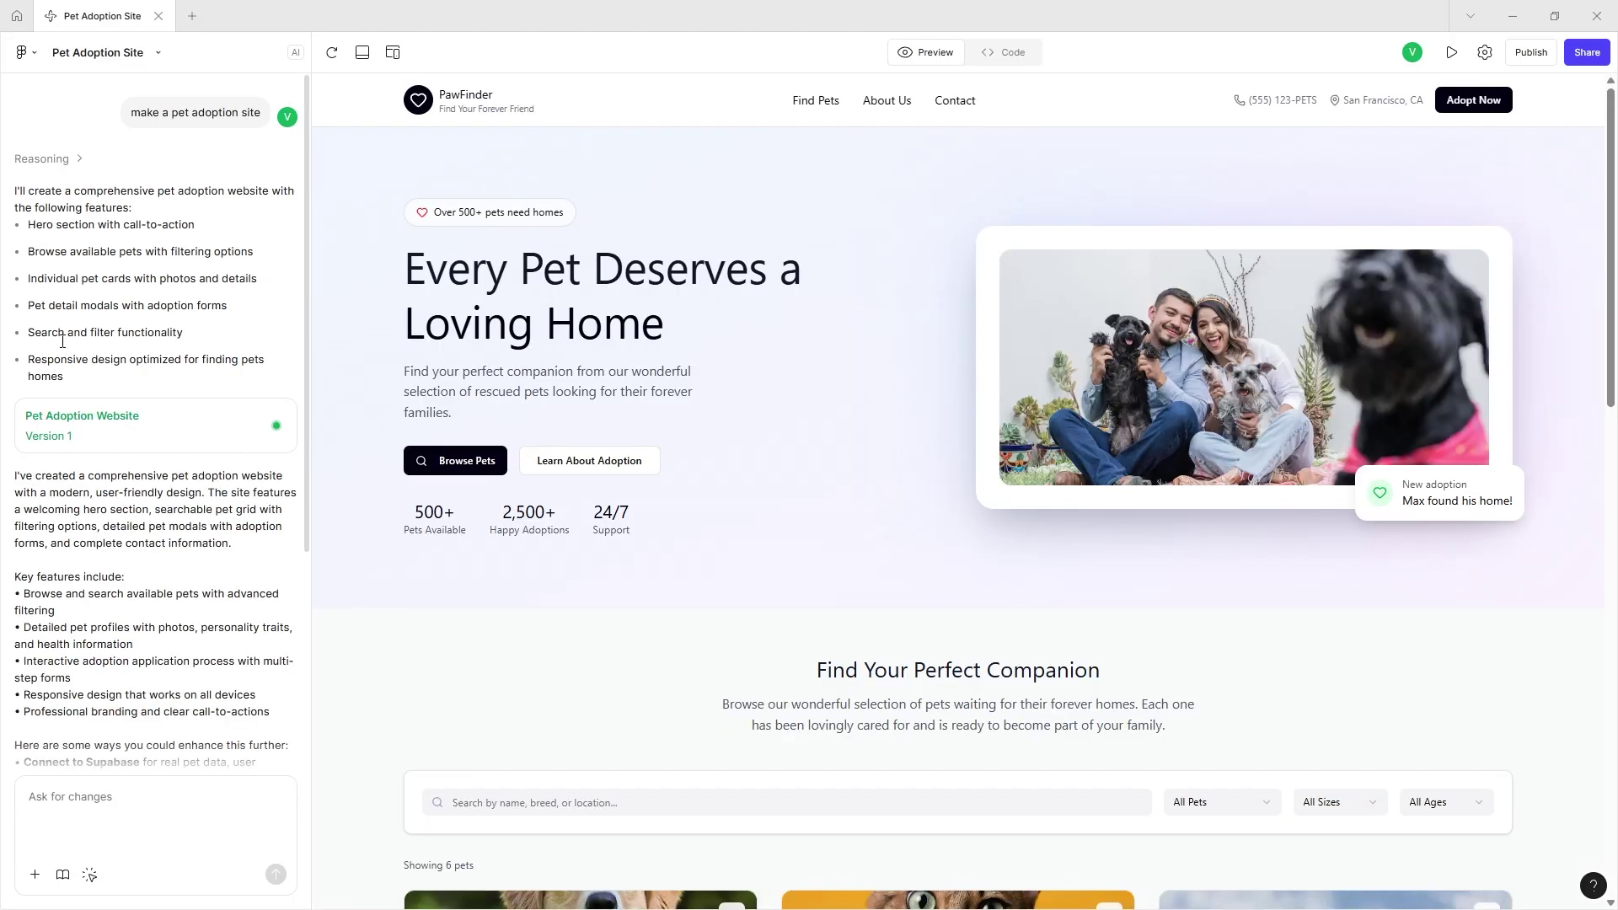
# - Review the responsive design and search/filter feature lines, then scroll the PawFinder preview
pyautogui.tripleClick(62, 342)
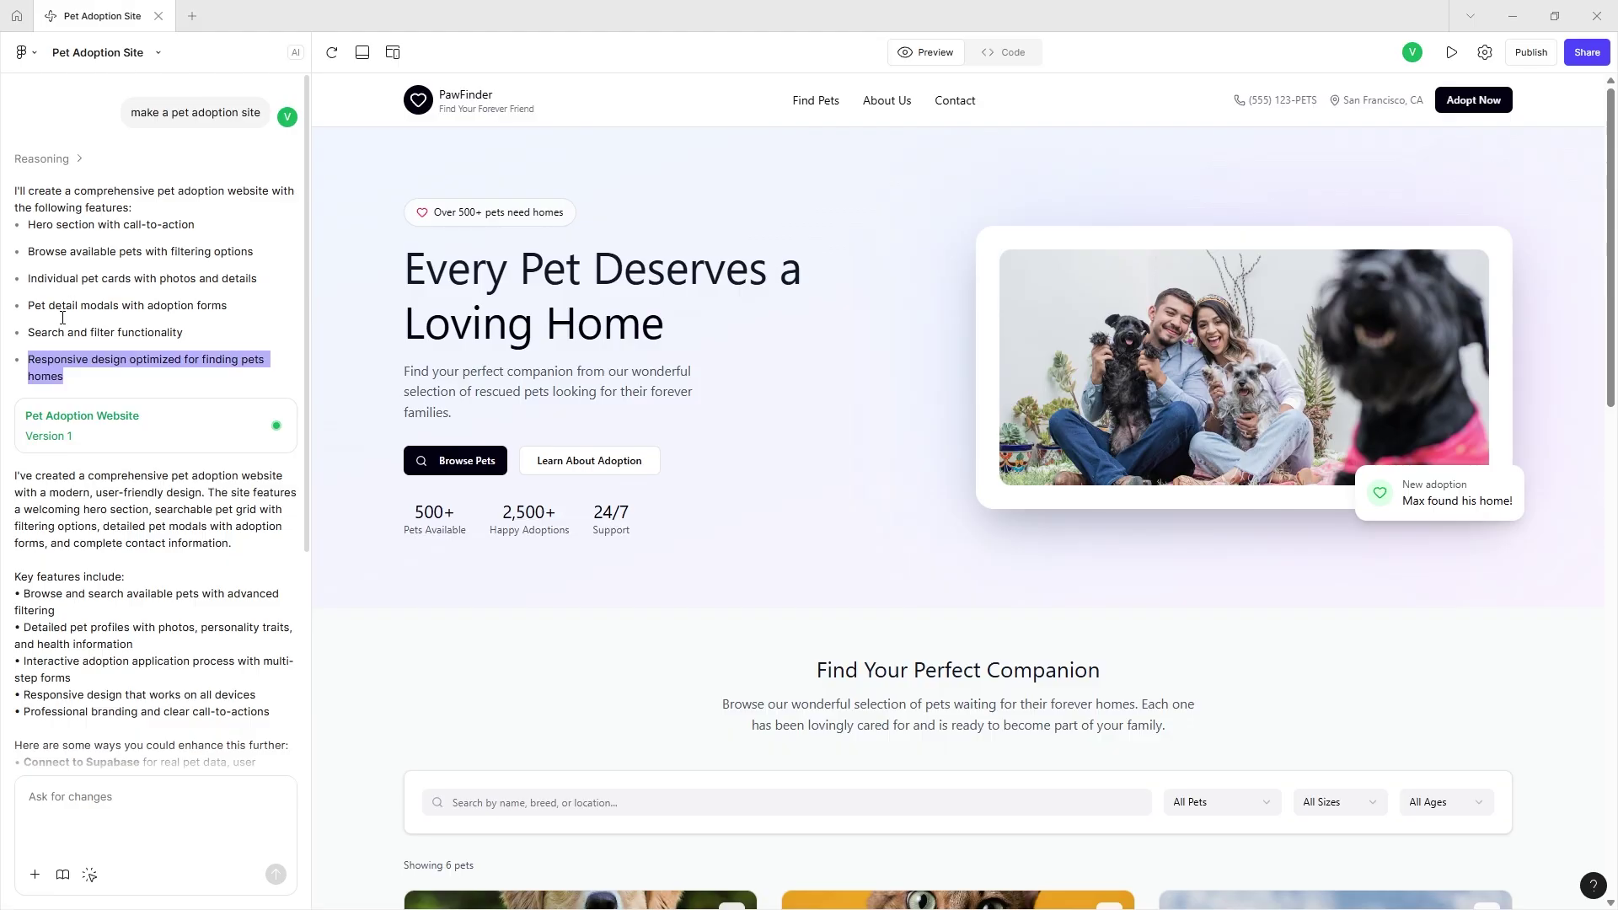
pyautogui.tripleClick(56, 331)
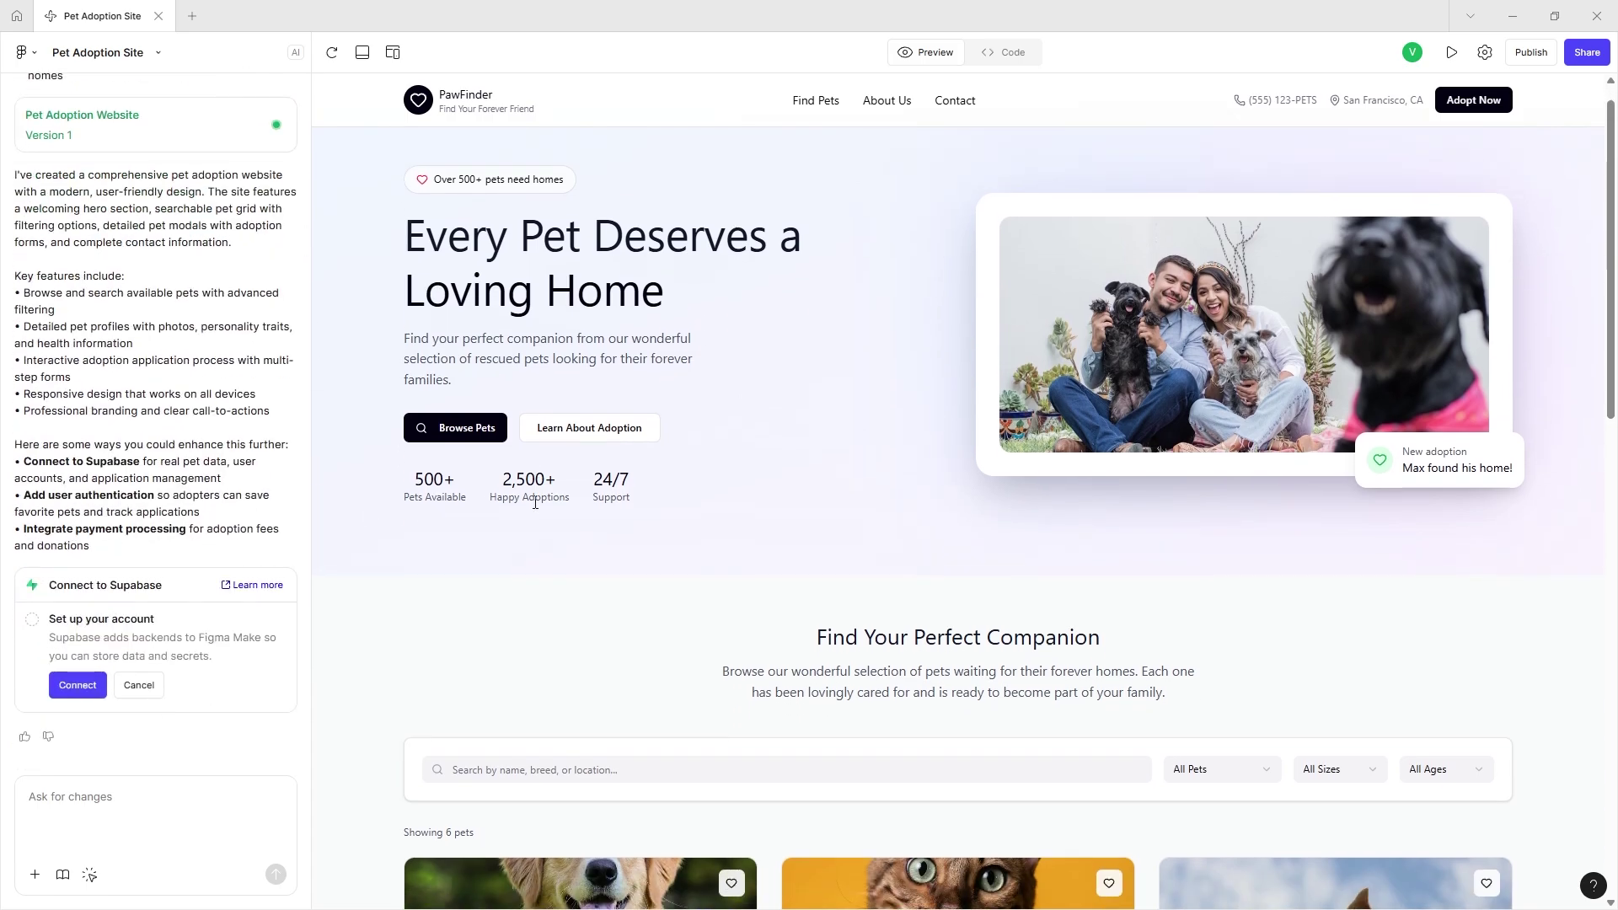
pyautogui.scroll(-10, 534, 502)
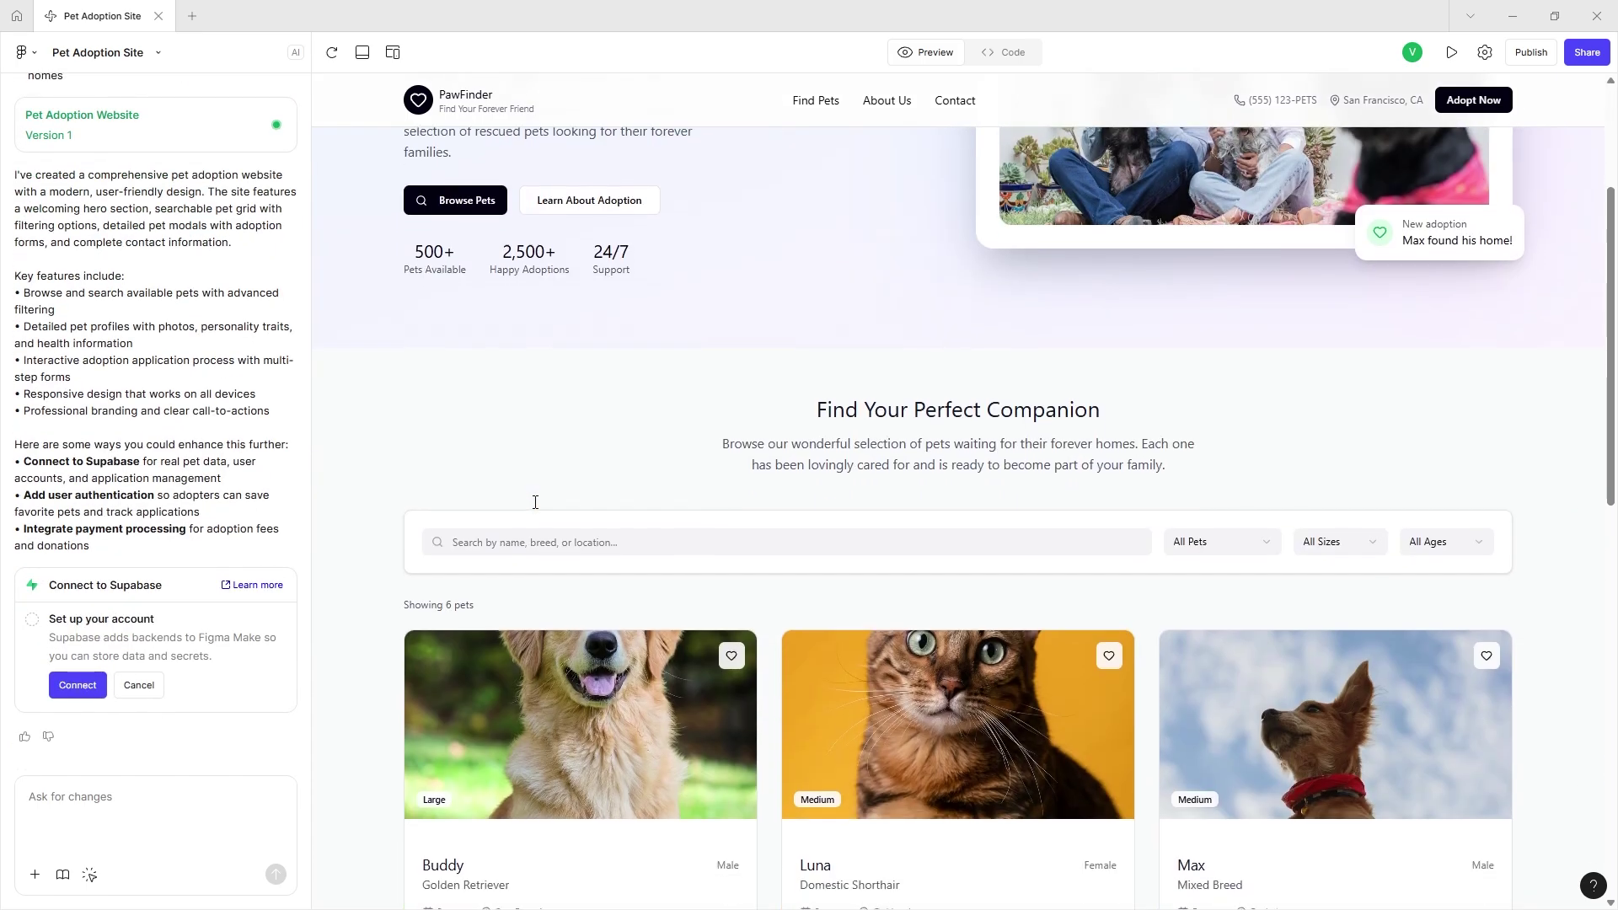
pyautogui.scroll(10, 534, 503)
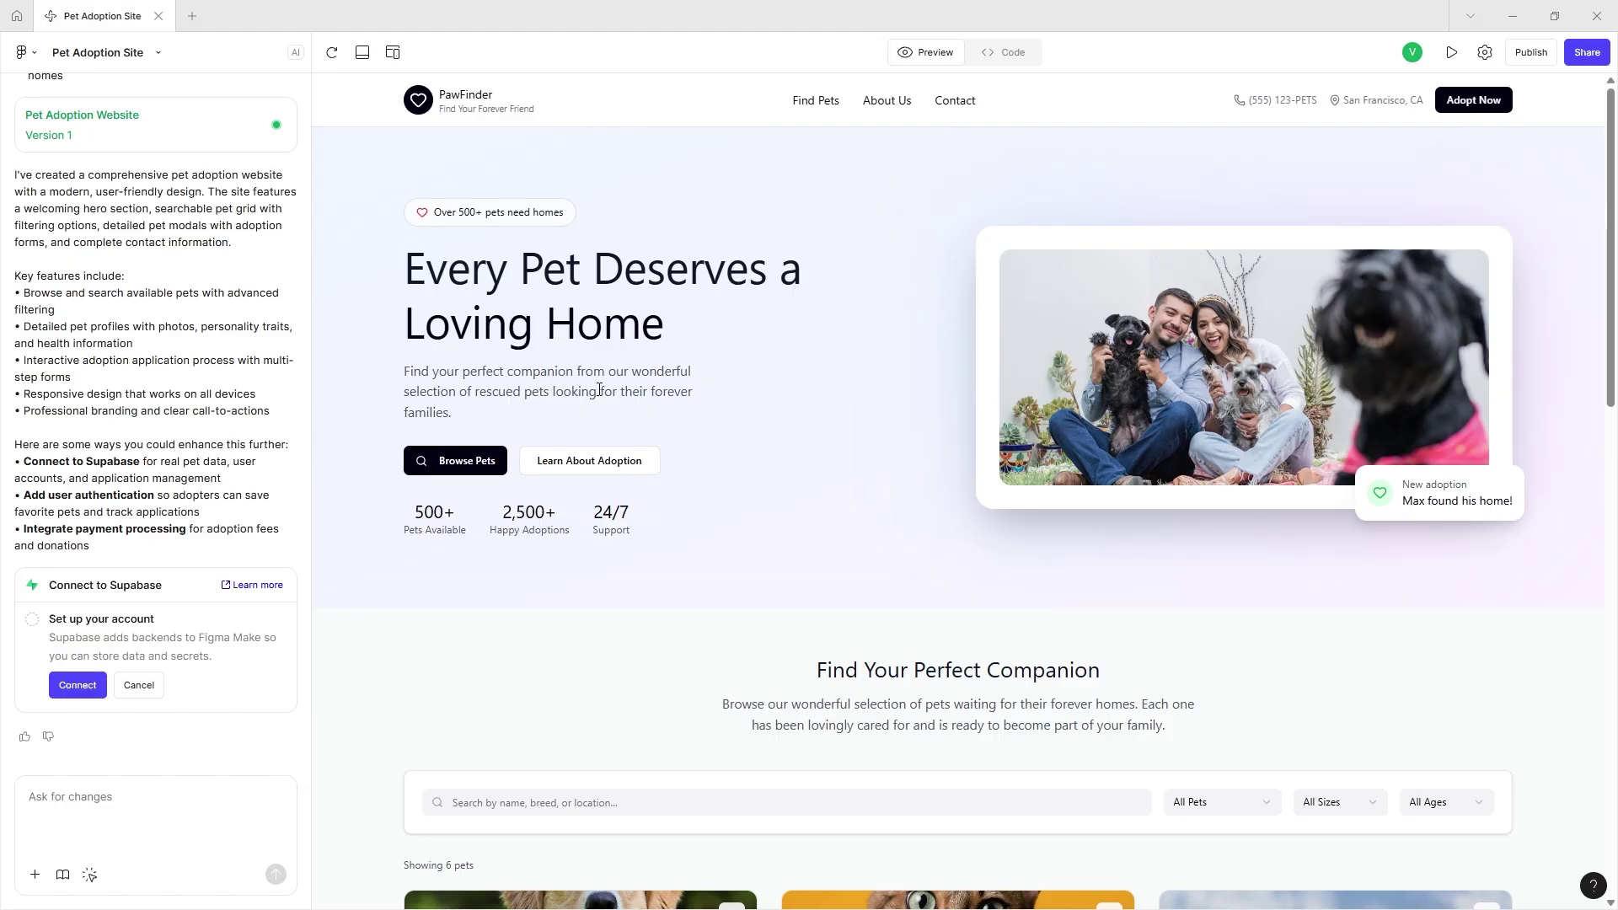
# - In the code view, expand the styles, guidelines and components folders and read Attributions.md
pyautogui.click(1028, 58)
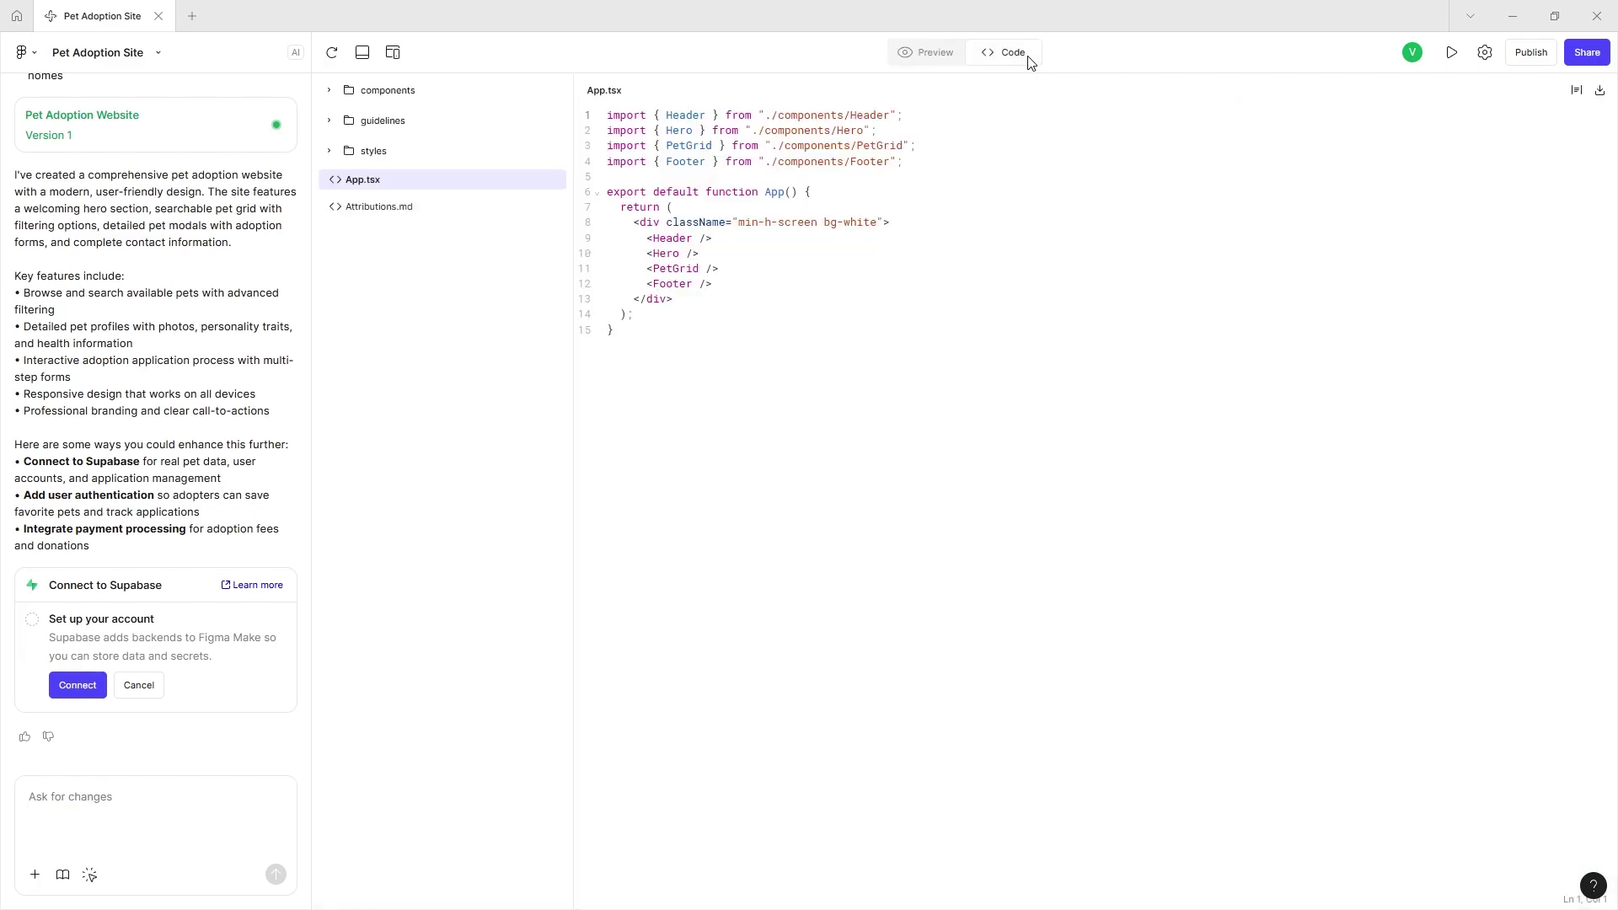
pyautogui.tripleClick(750, 241)
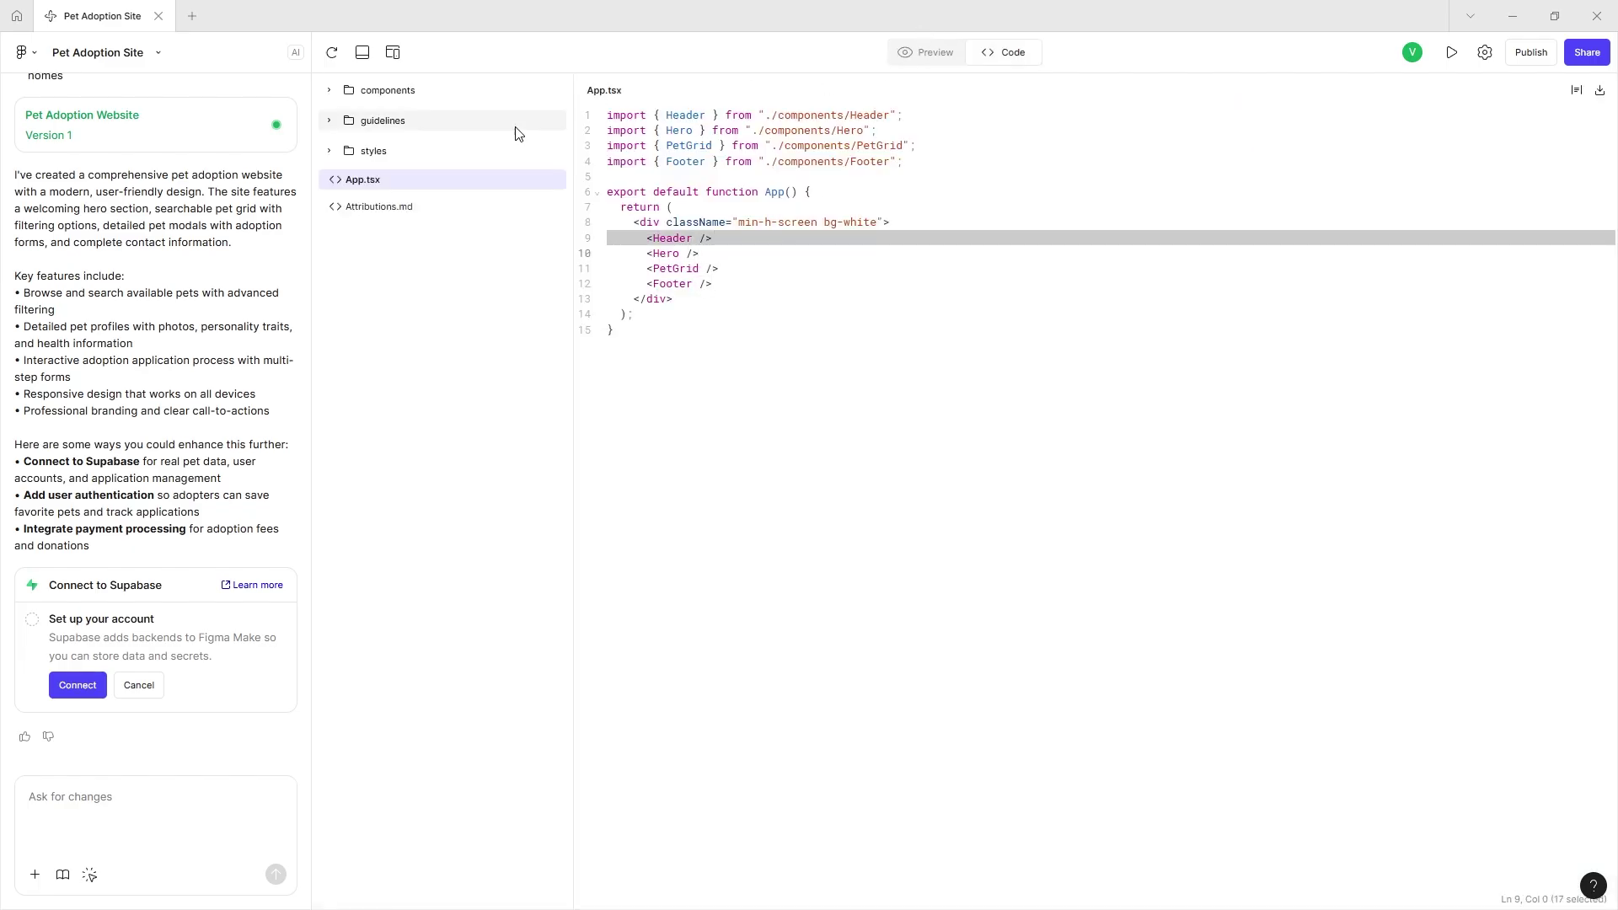
pyautogui.click(371, 150)
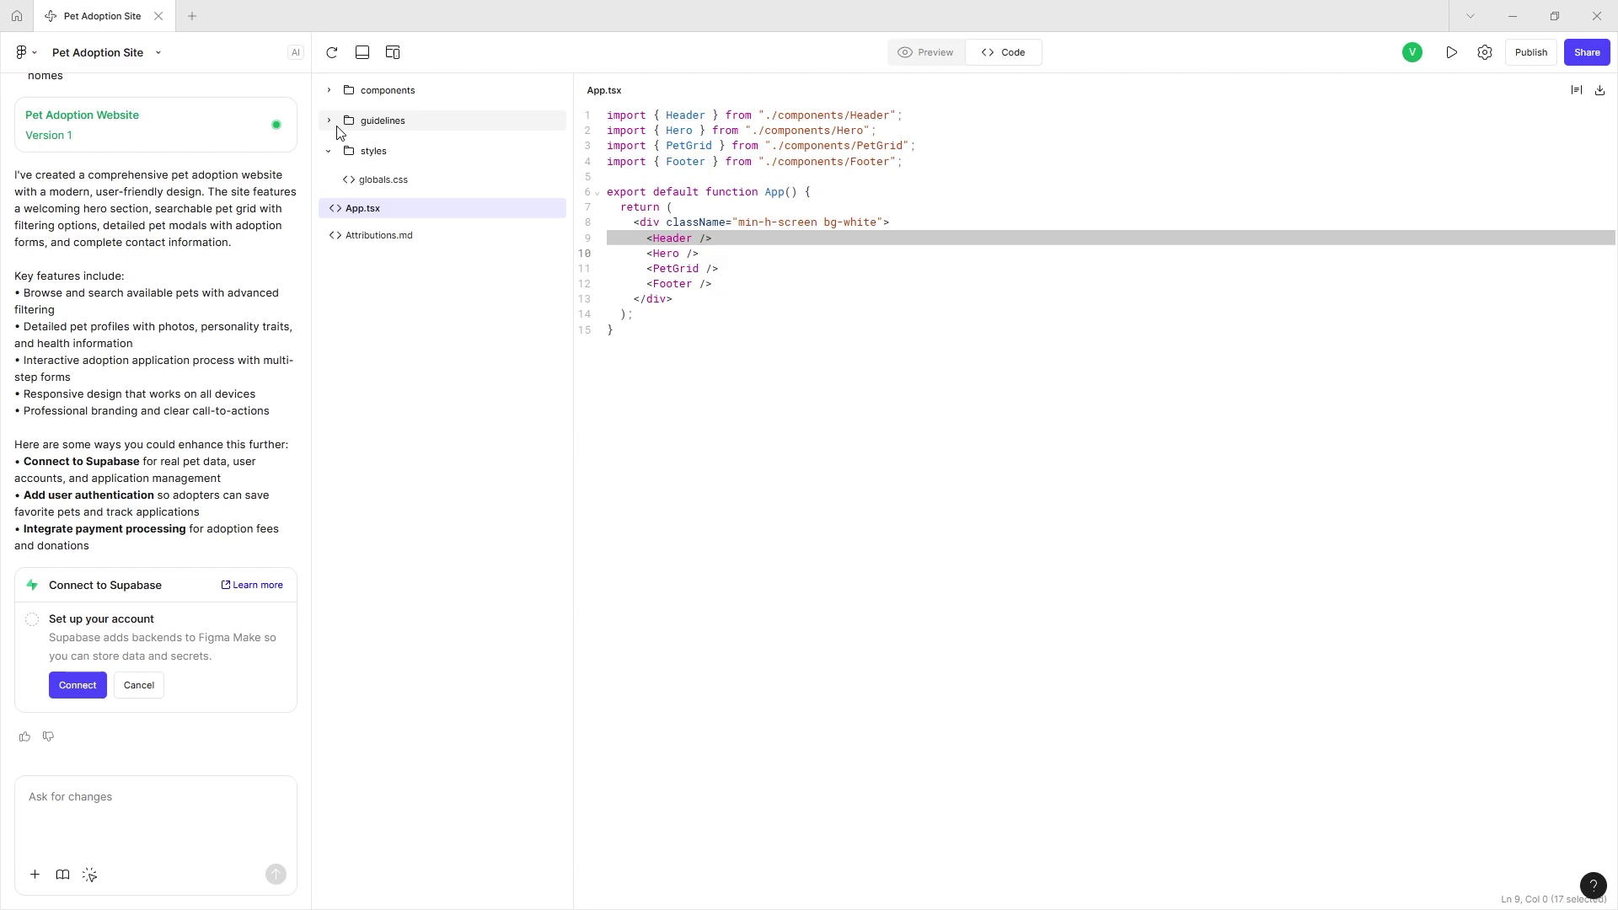
pyautogui.click(371, 121)
pyautogui.click(403, 91)
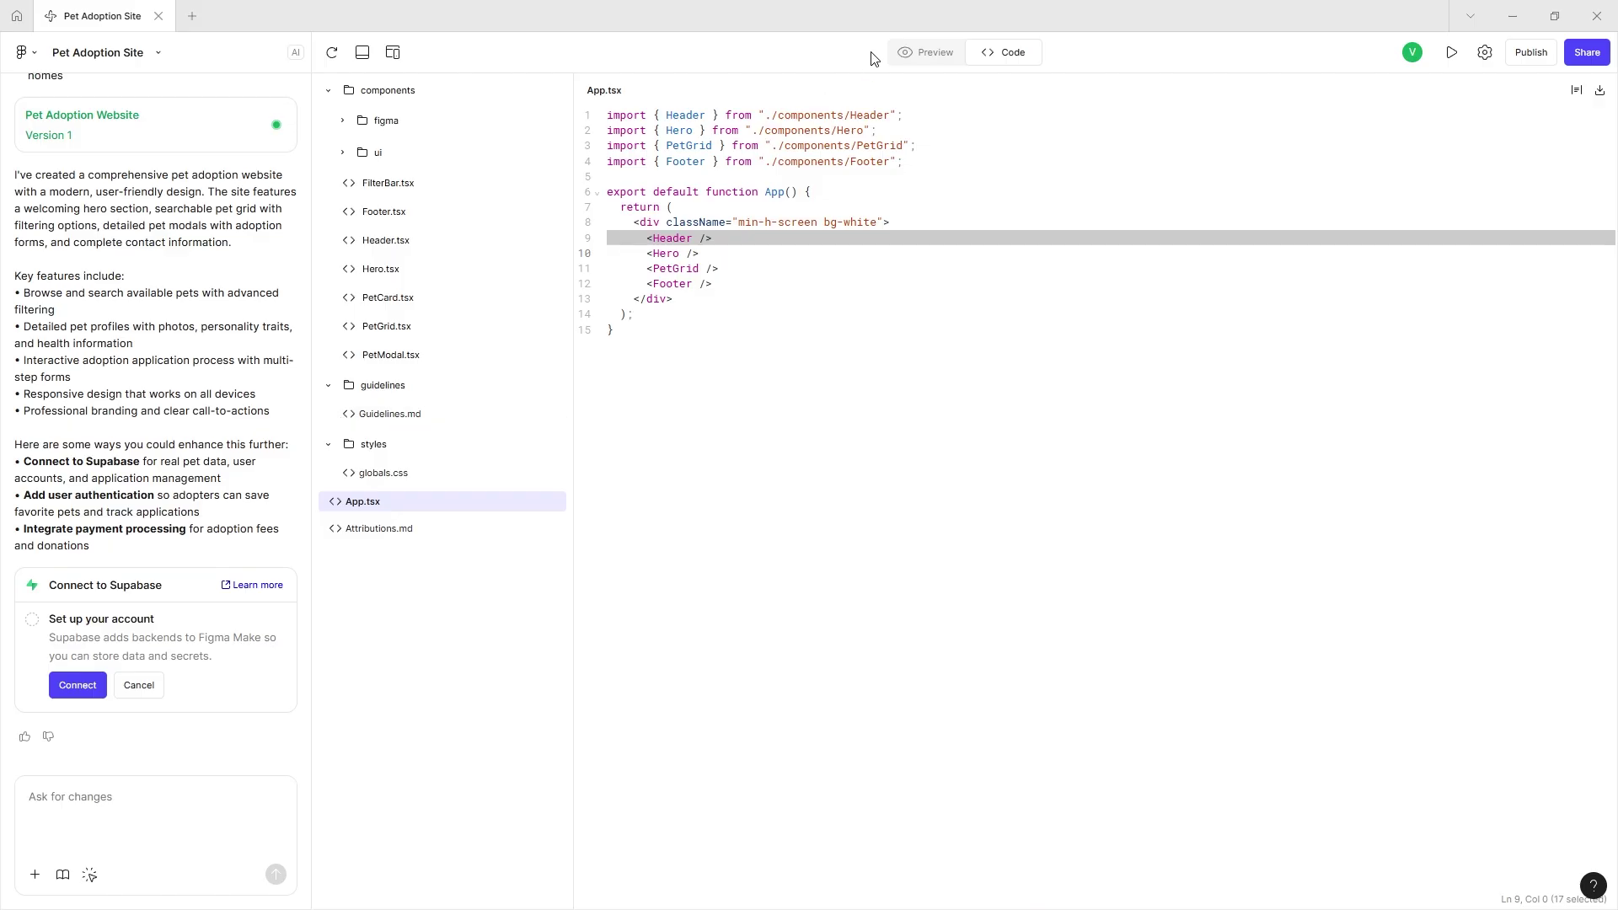
pyautogui.press('Down')
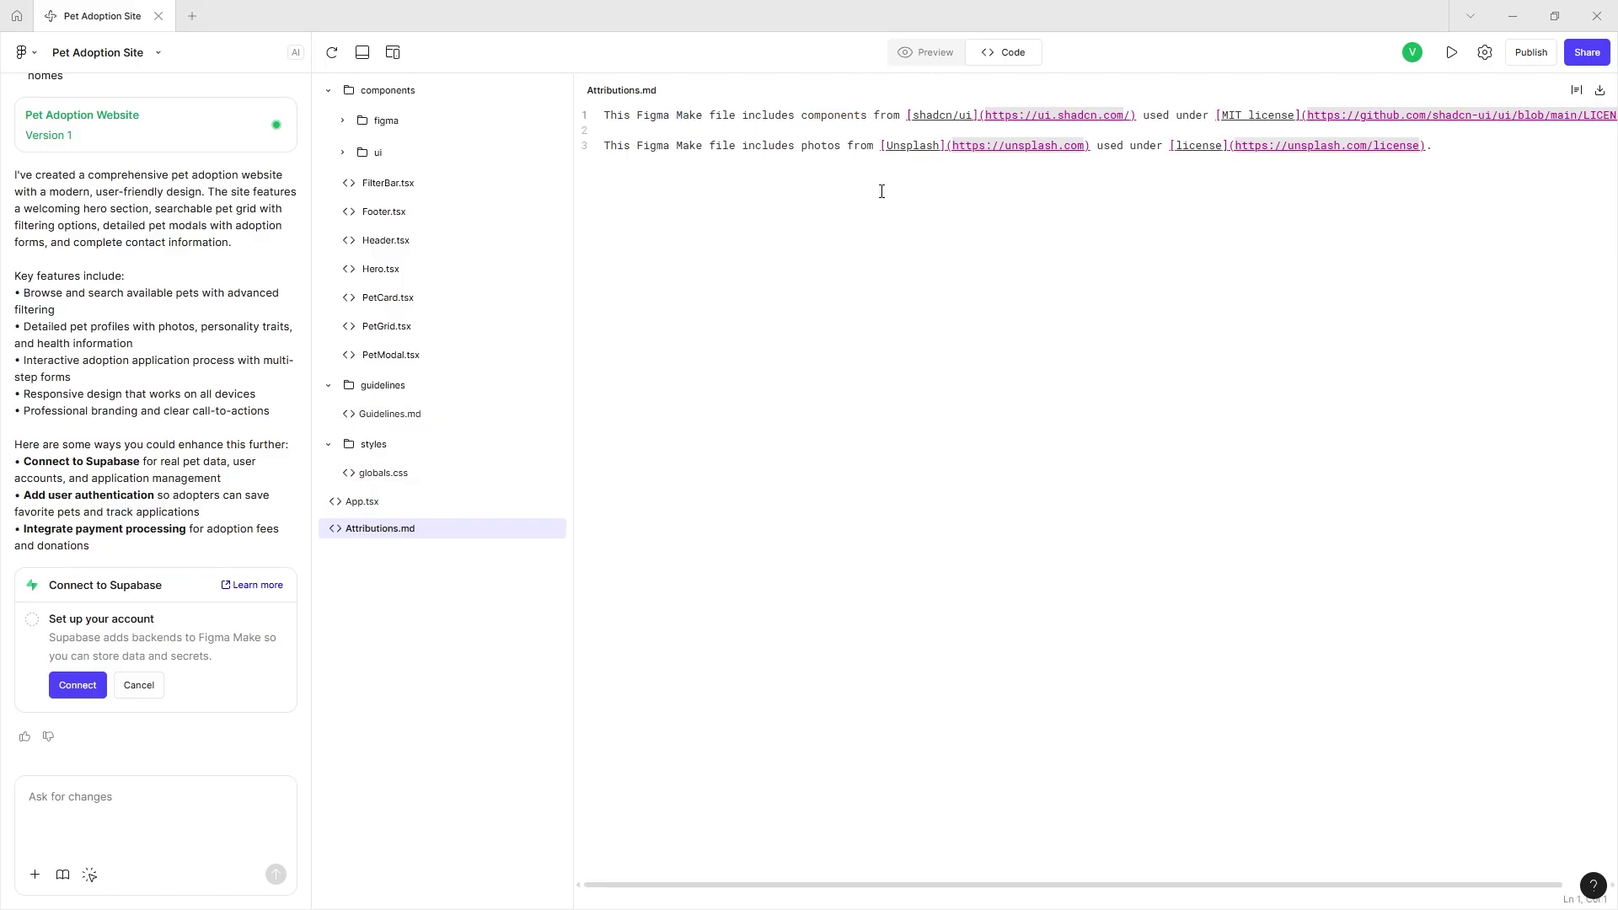
pyautogui.hscroll(2, 881, 191)
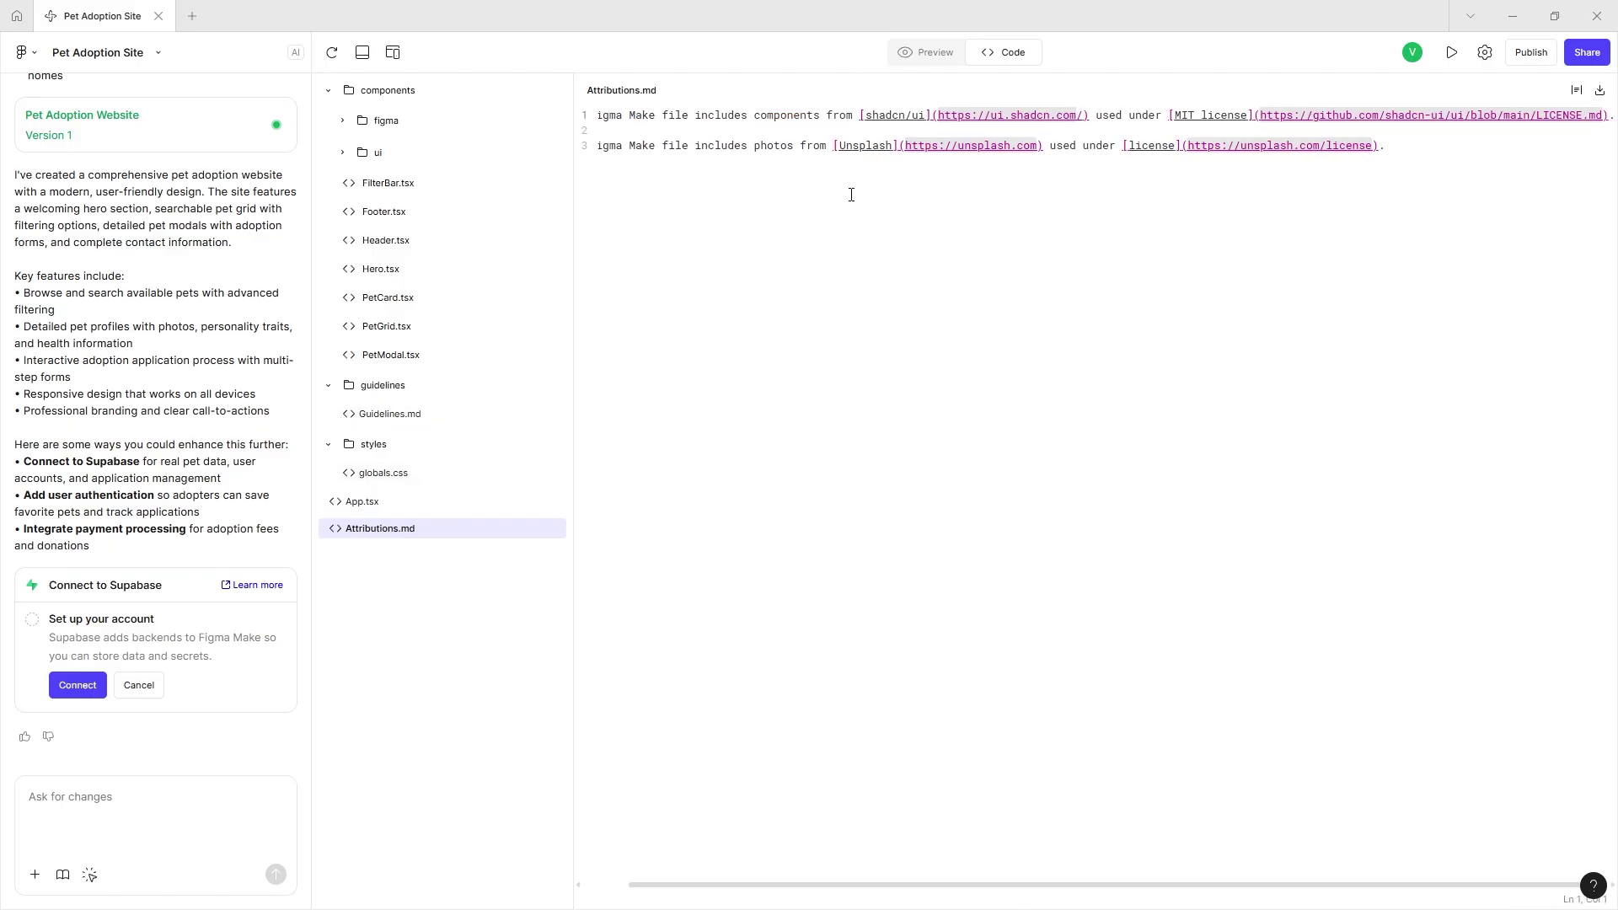
pyautogui.hscroll(-2, 851, 195)
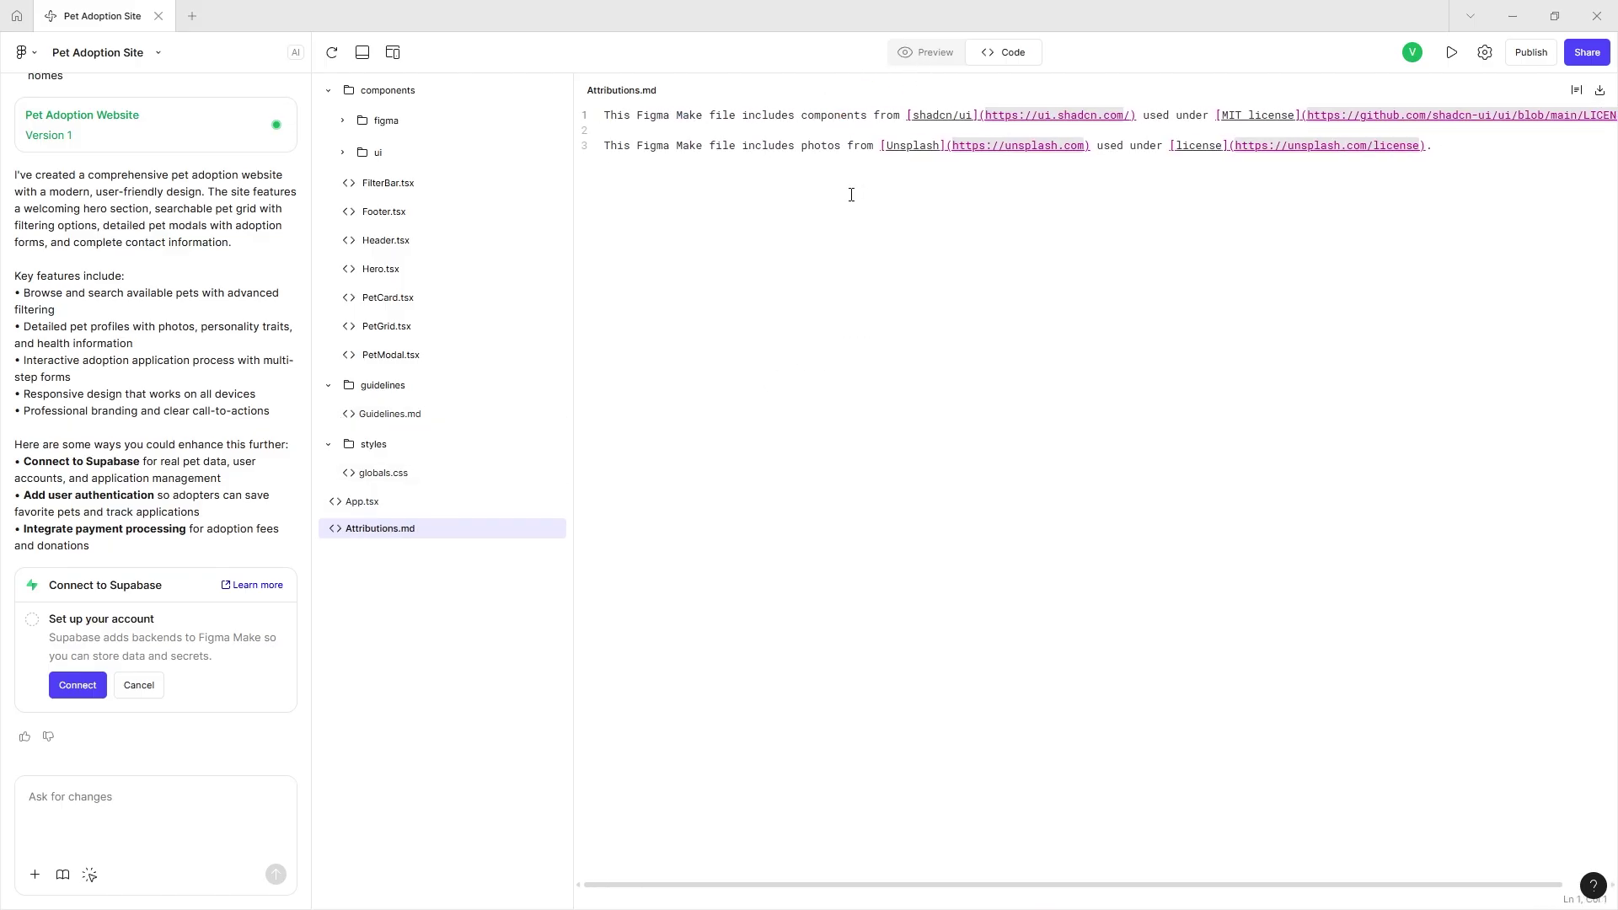
# - Back in the preview, test the pet search with 'dog', 'gold' and 'buddy', then clear it
pyautogui.click(902, 57)
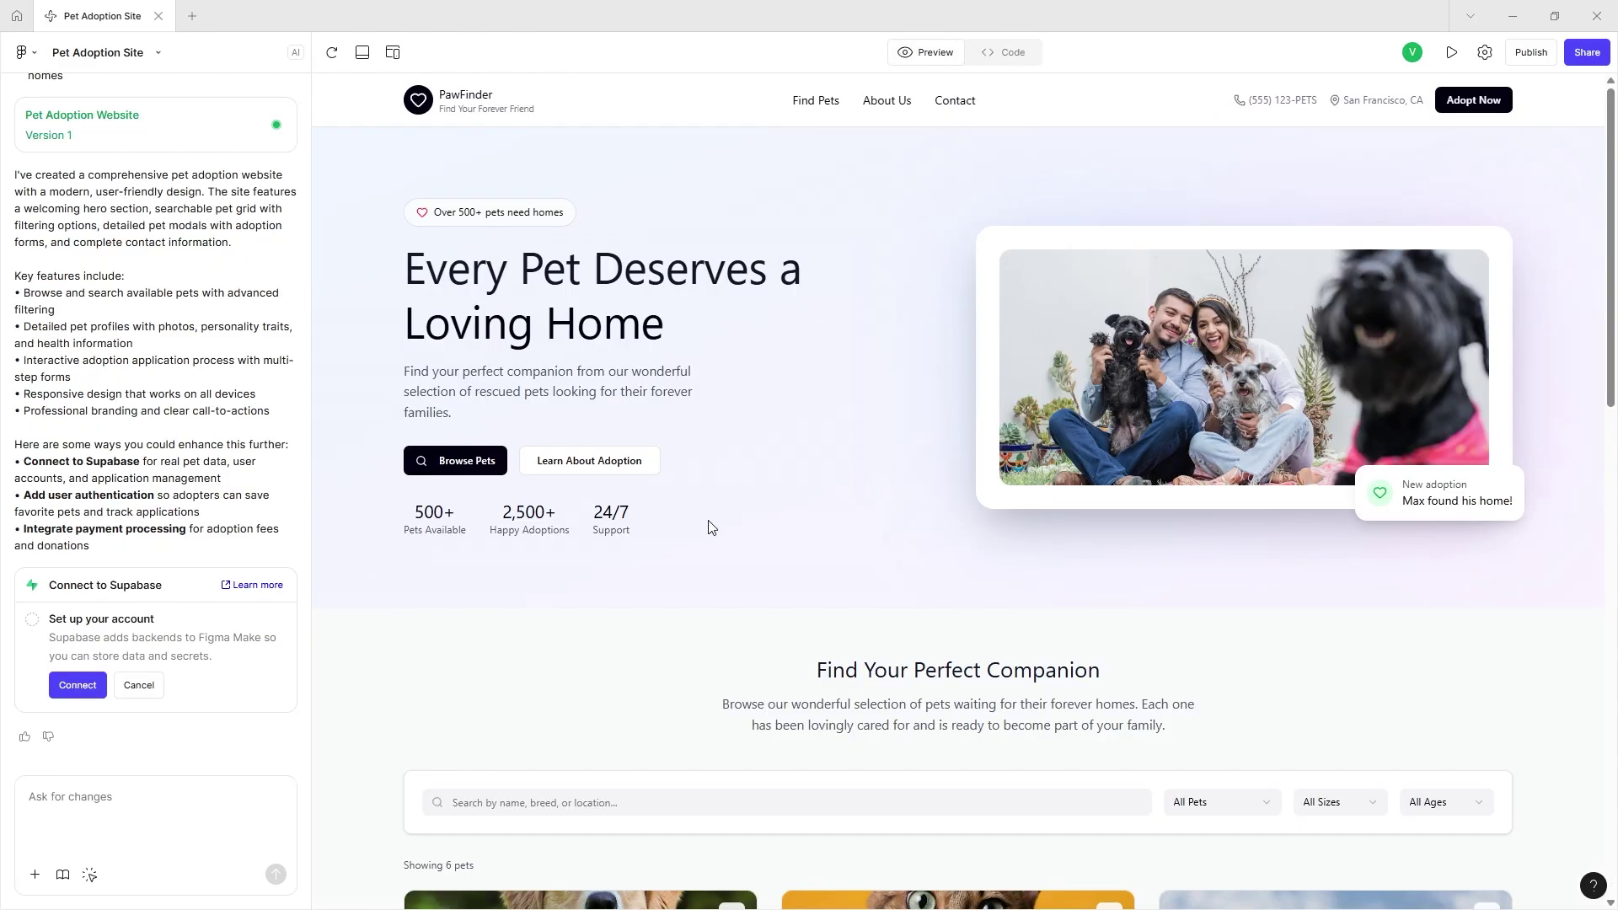
pyautogui.scroll(-3, 710, 529)
pyautogui.scroll(1, 686, 462)
pyautogui.scroll(-4, 686, 447)
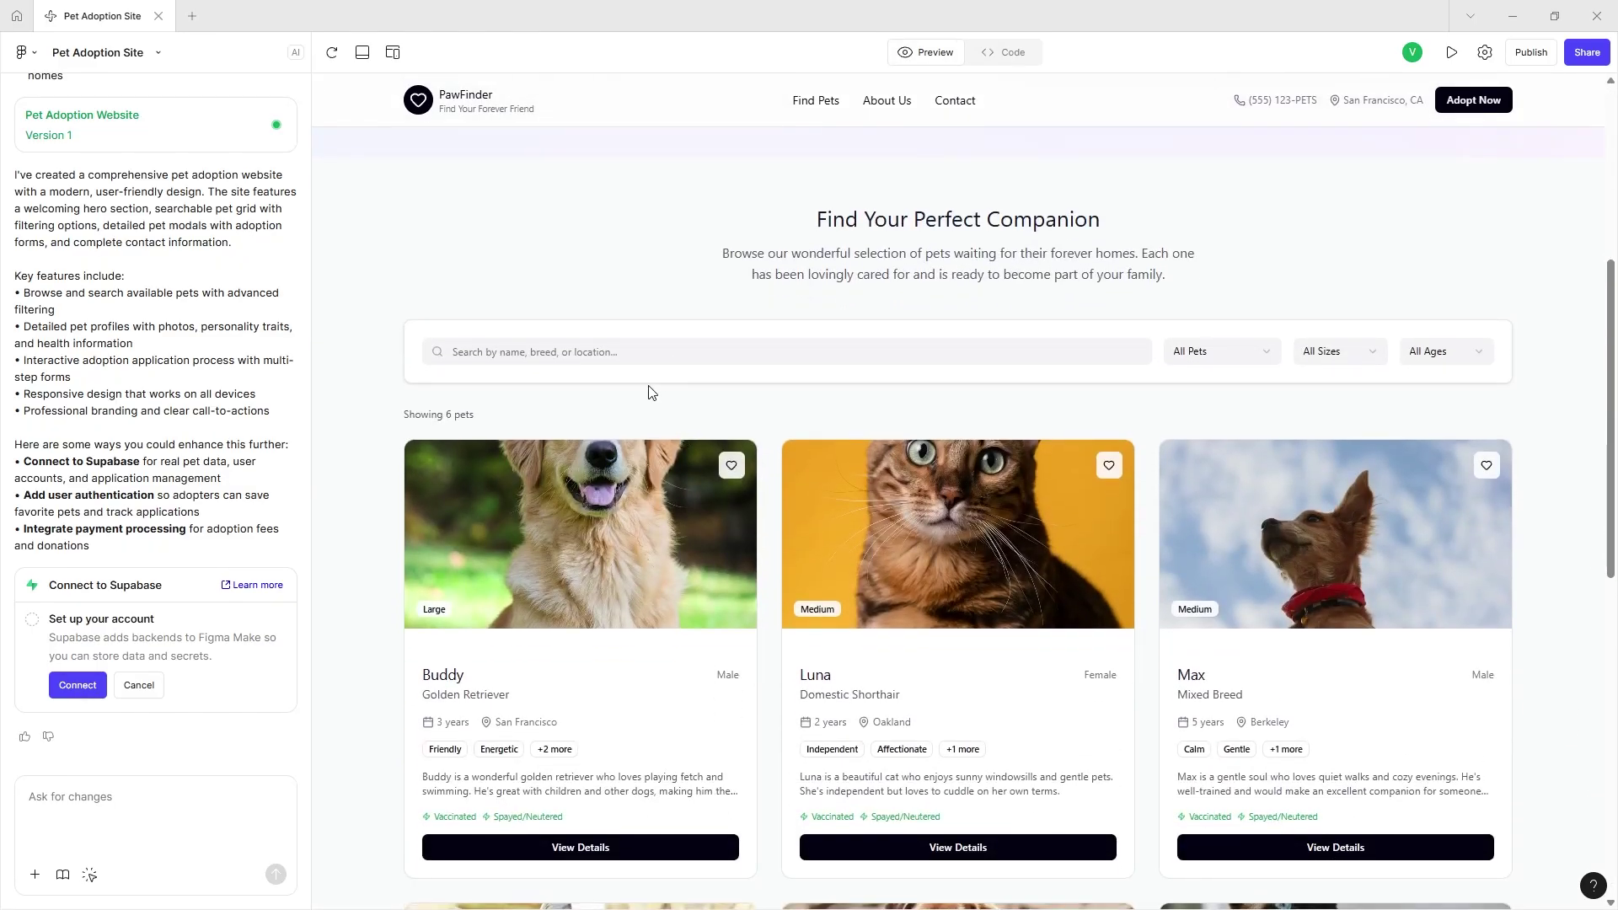
pyautogui.click(623, 346)
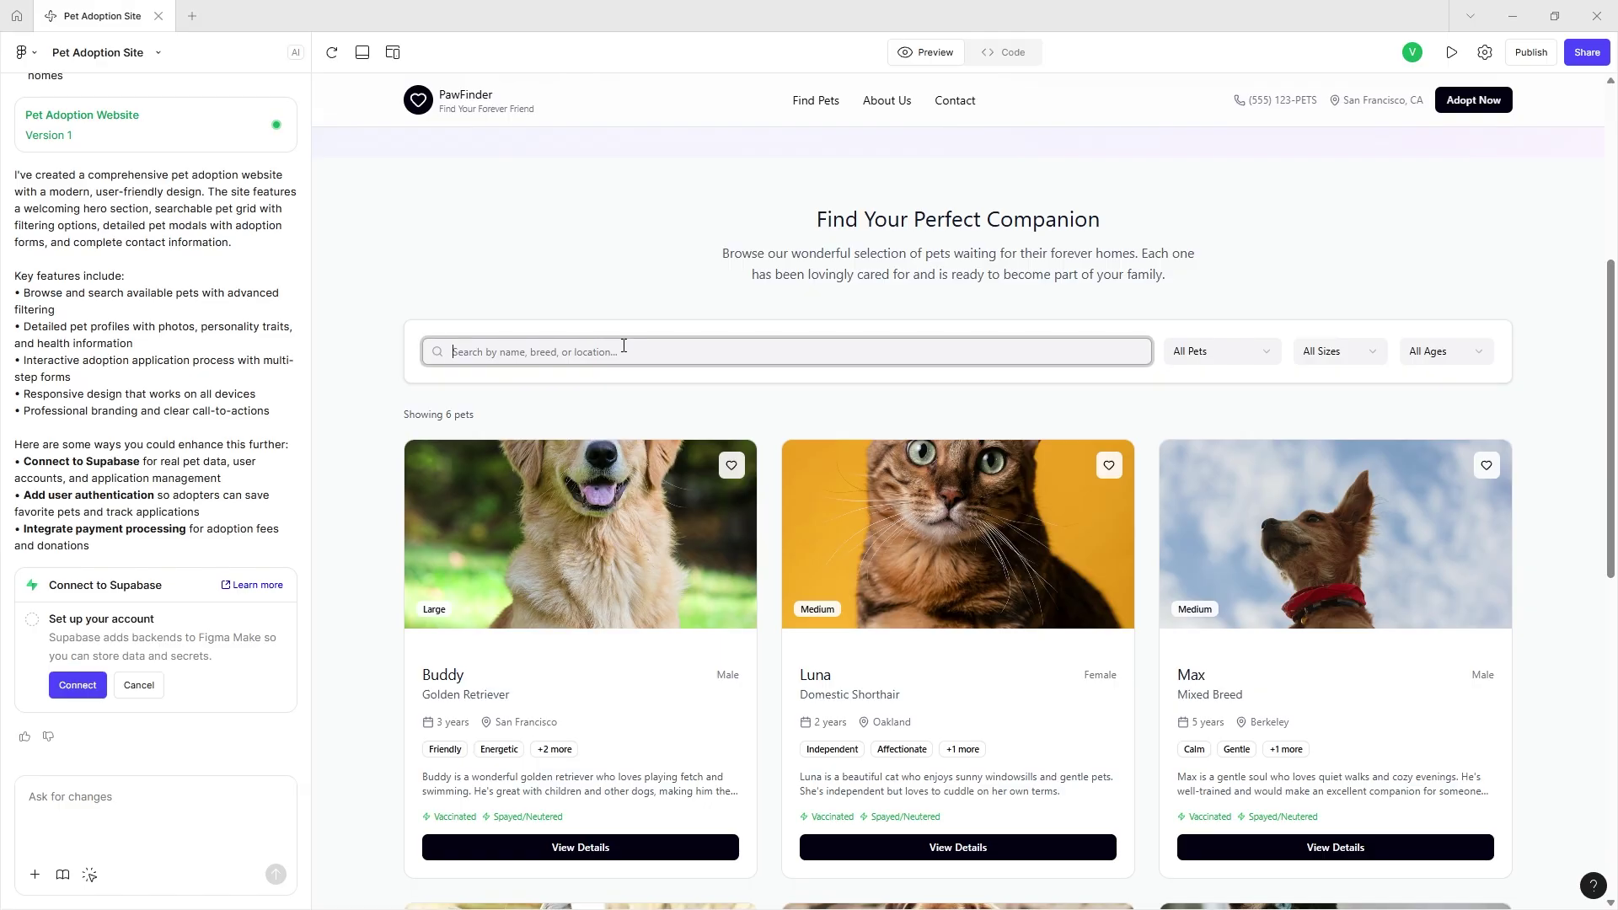
pyautogui.write('dog')
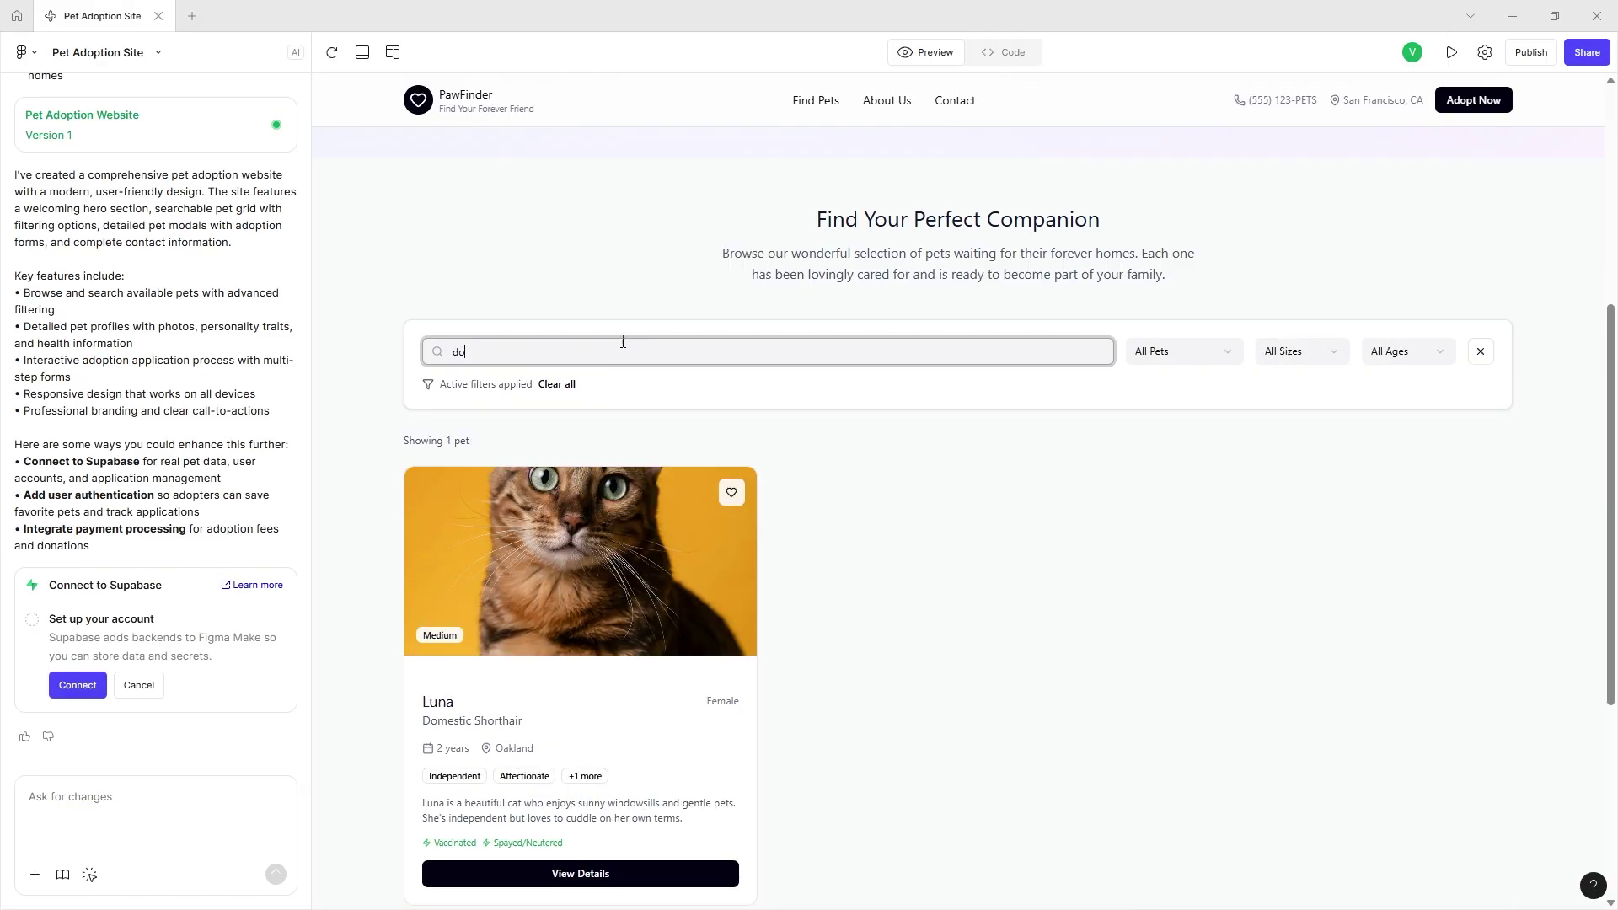
pyautogui.press('BackSpace')
pyautogui.press('BackSpace')
pyautogui.press('BackSpace')
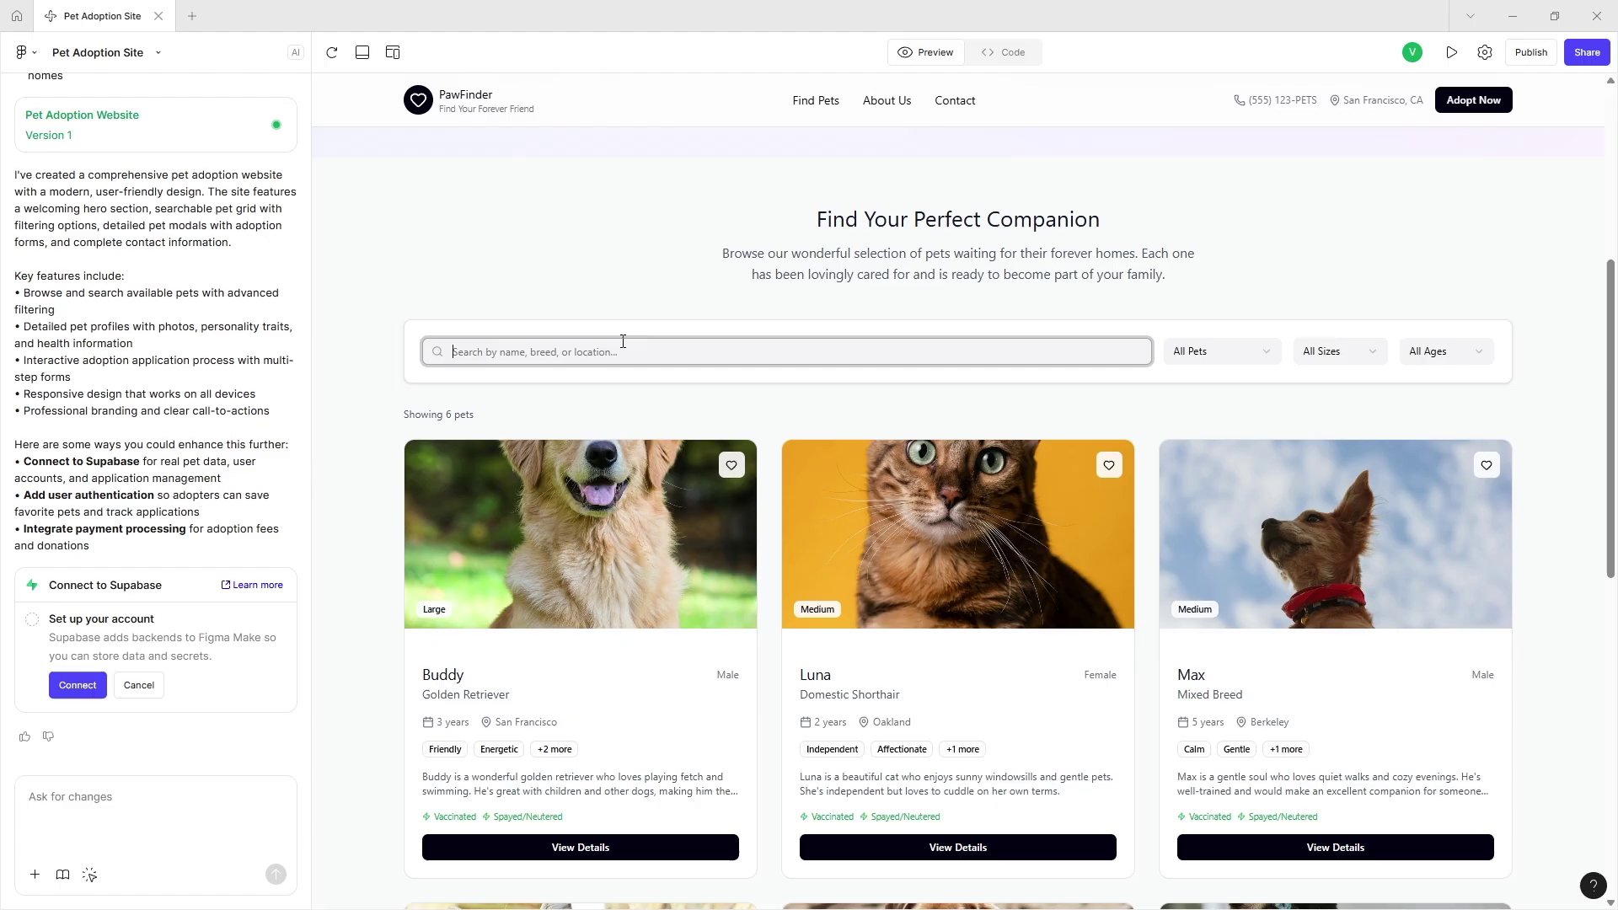
pyautogui.write('golde')
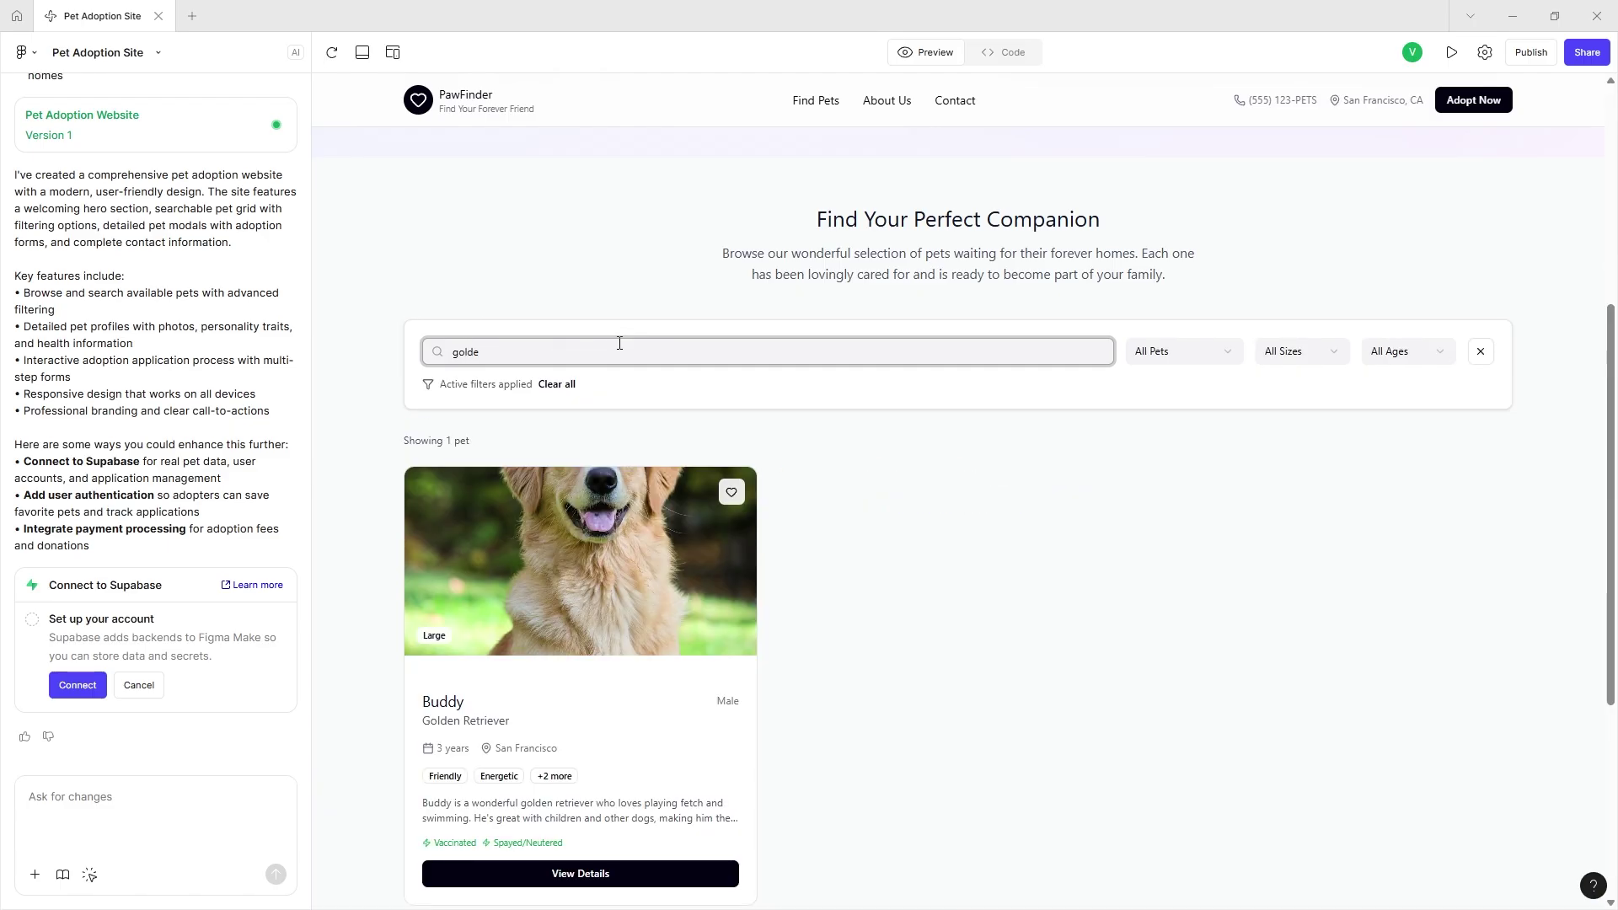
pyautogui.write('d')
pyautogui.press('BackSpace')
pyautogui.press('BackSpace')
pyautogui.press('BackSpace')
pyautogui.press('BackSpace')
pyautogui.write('buddy')
pyautogui.click(1479, 354)
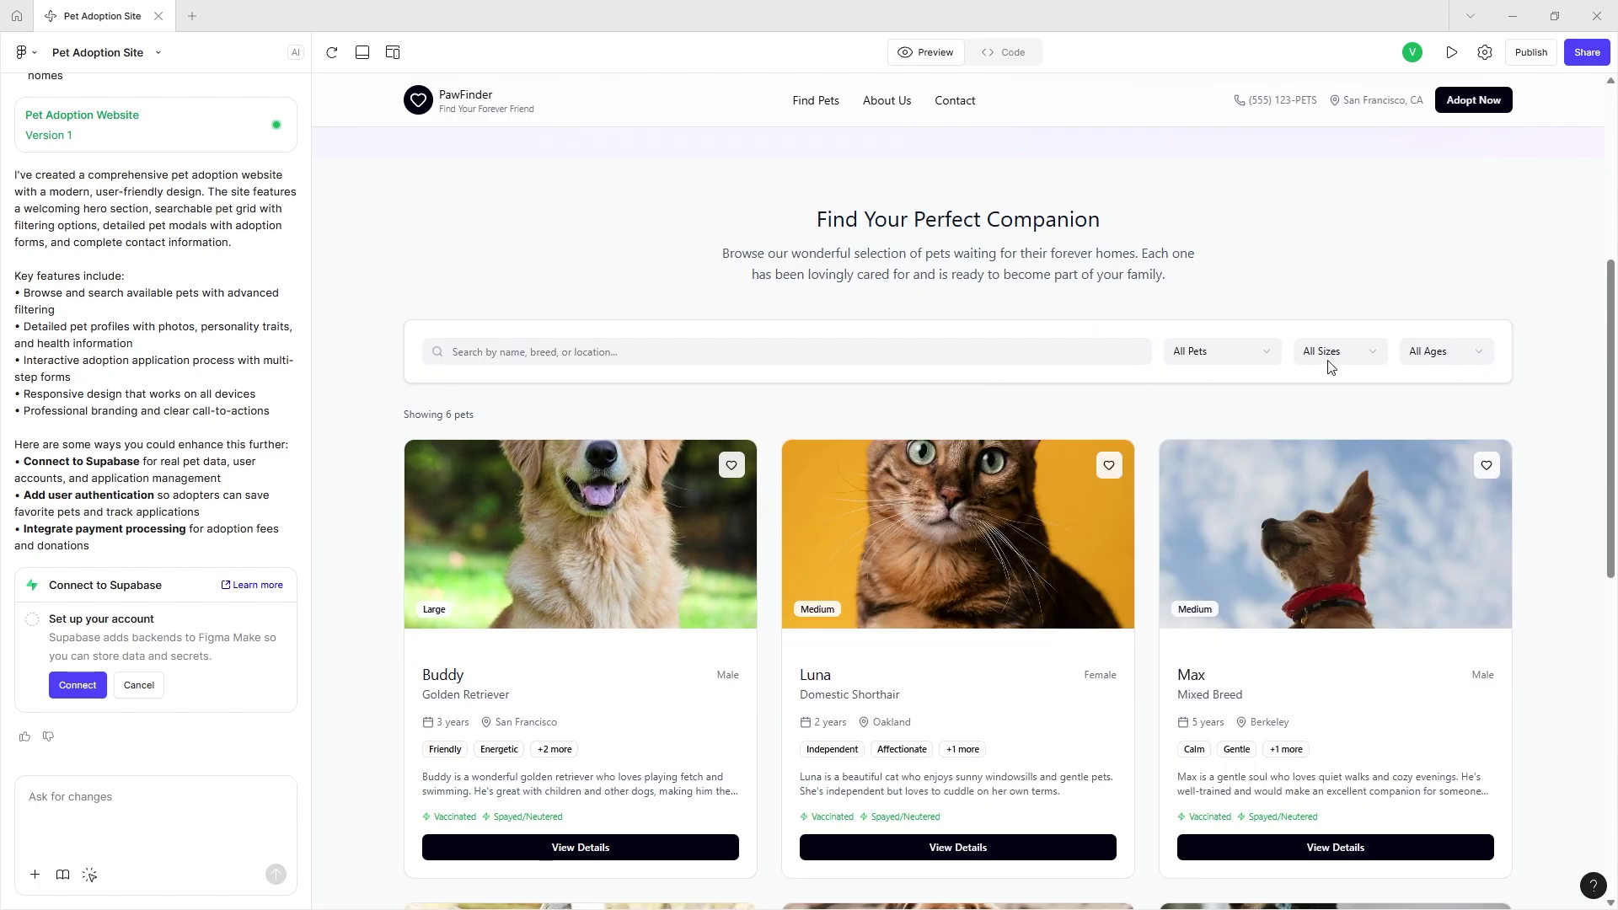
# - Filter pets to Dogs, Medium and Young, then clear all filters to show every pet
pyautogui.click(1240, 363)
pyautogui.click(1206, 411)
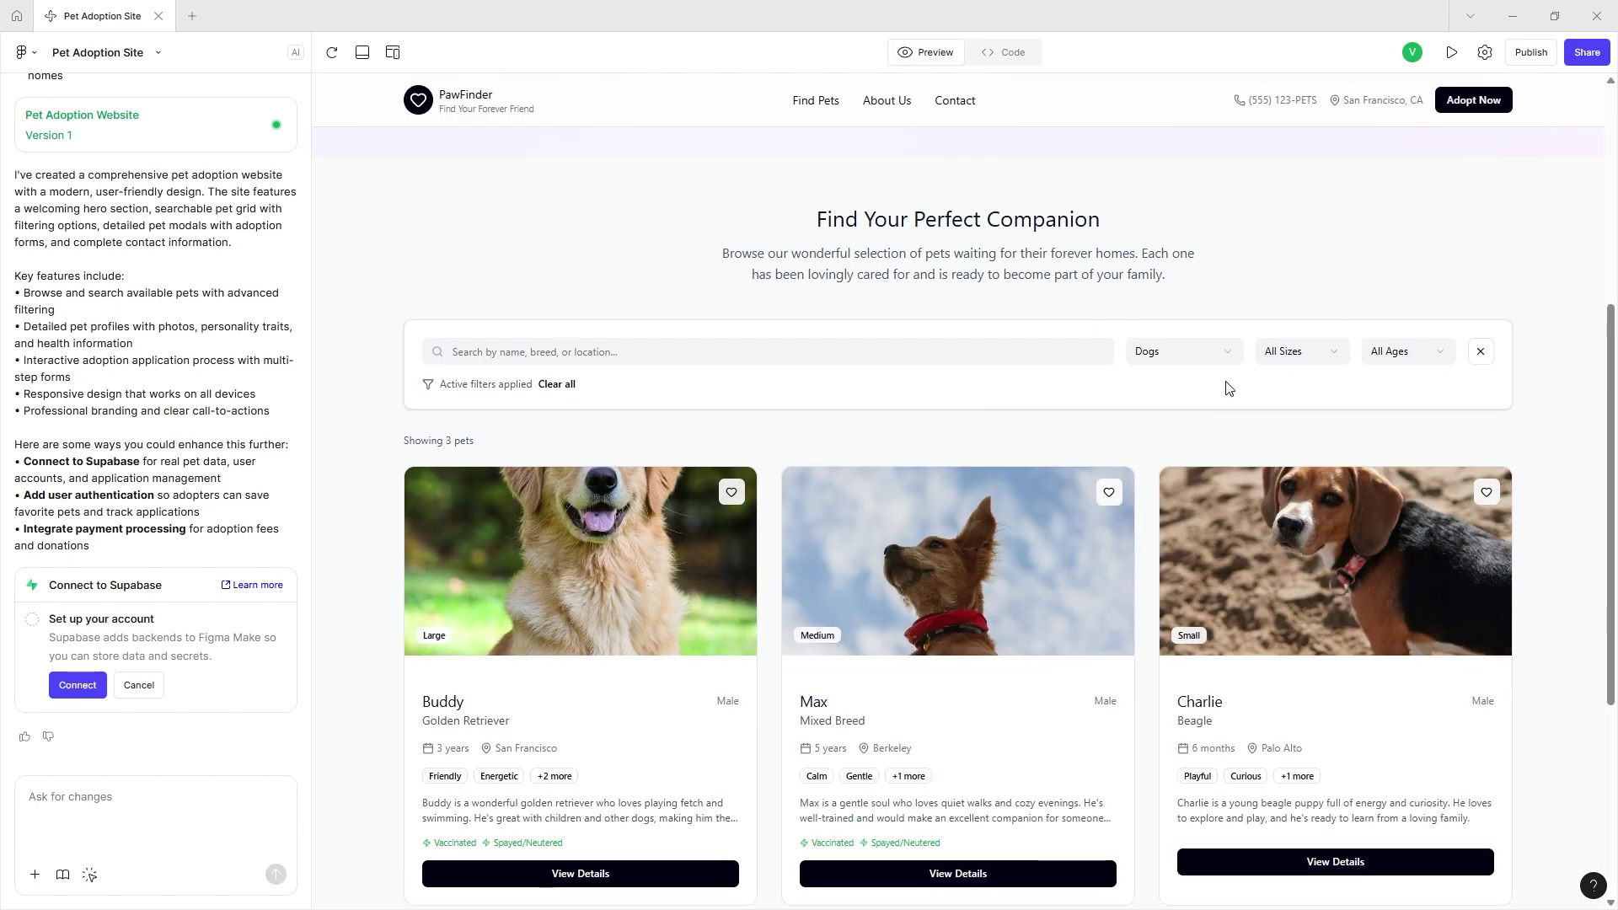
pyautogui.click(1314, 352)
pyautogui.click(1295, 428)
pyautogui.click(1406, 352)
pyautogui.click(1392, 431)
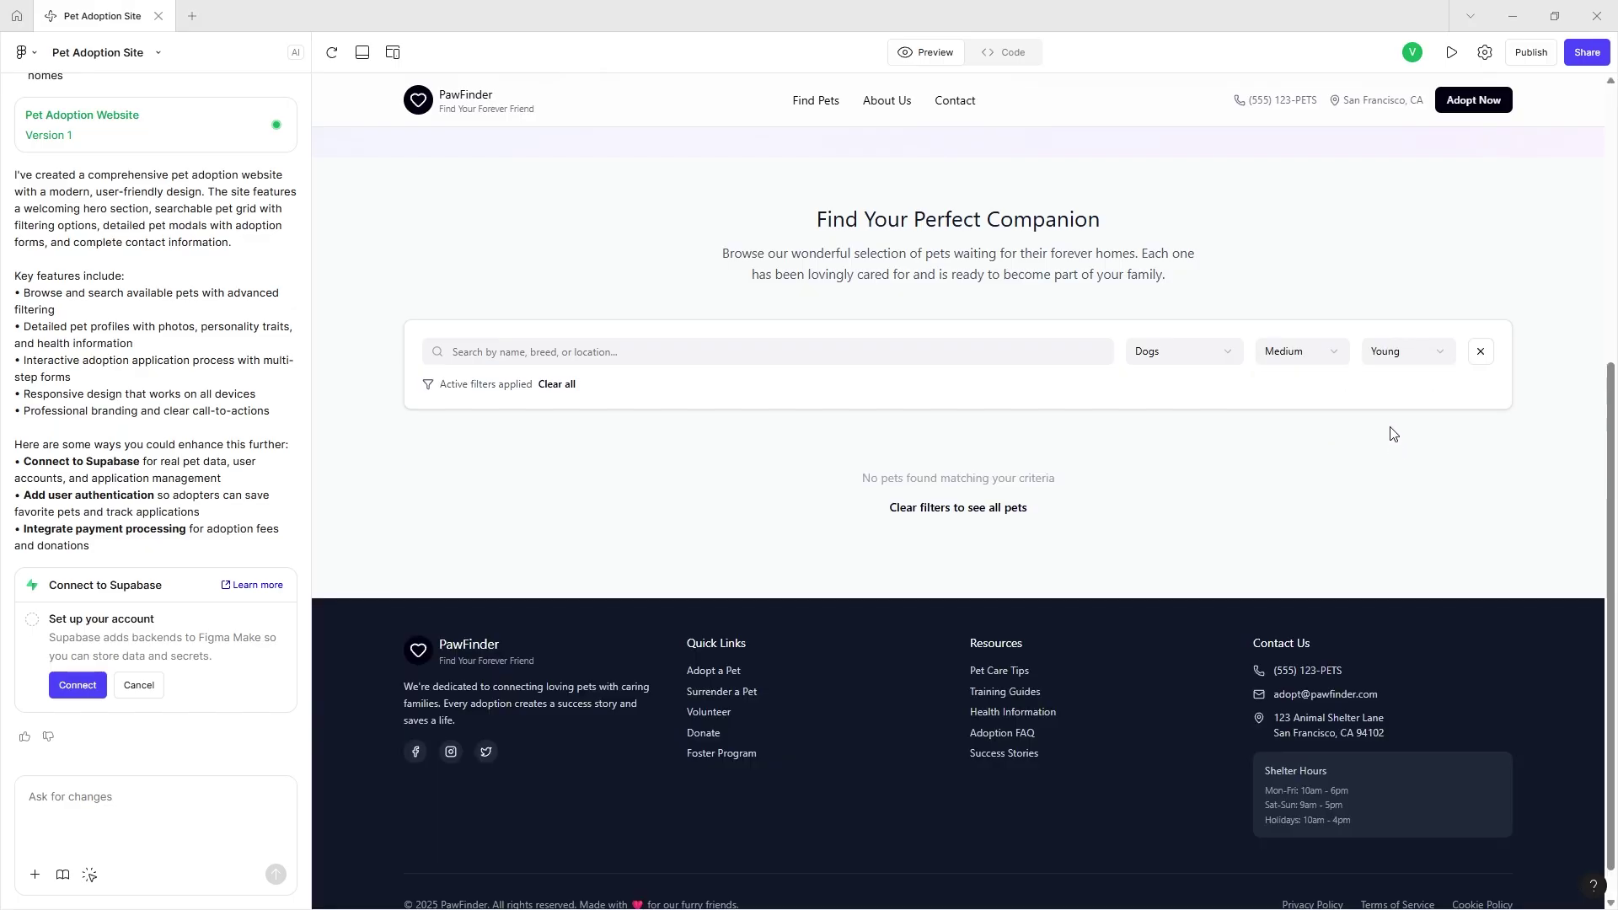
pyautogui.click(1480, 352)
pyautogui.scroll(4, 155, 421)
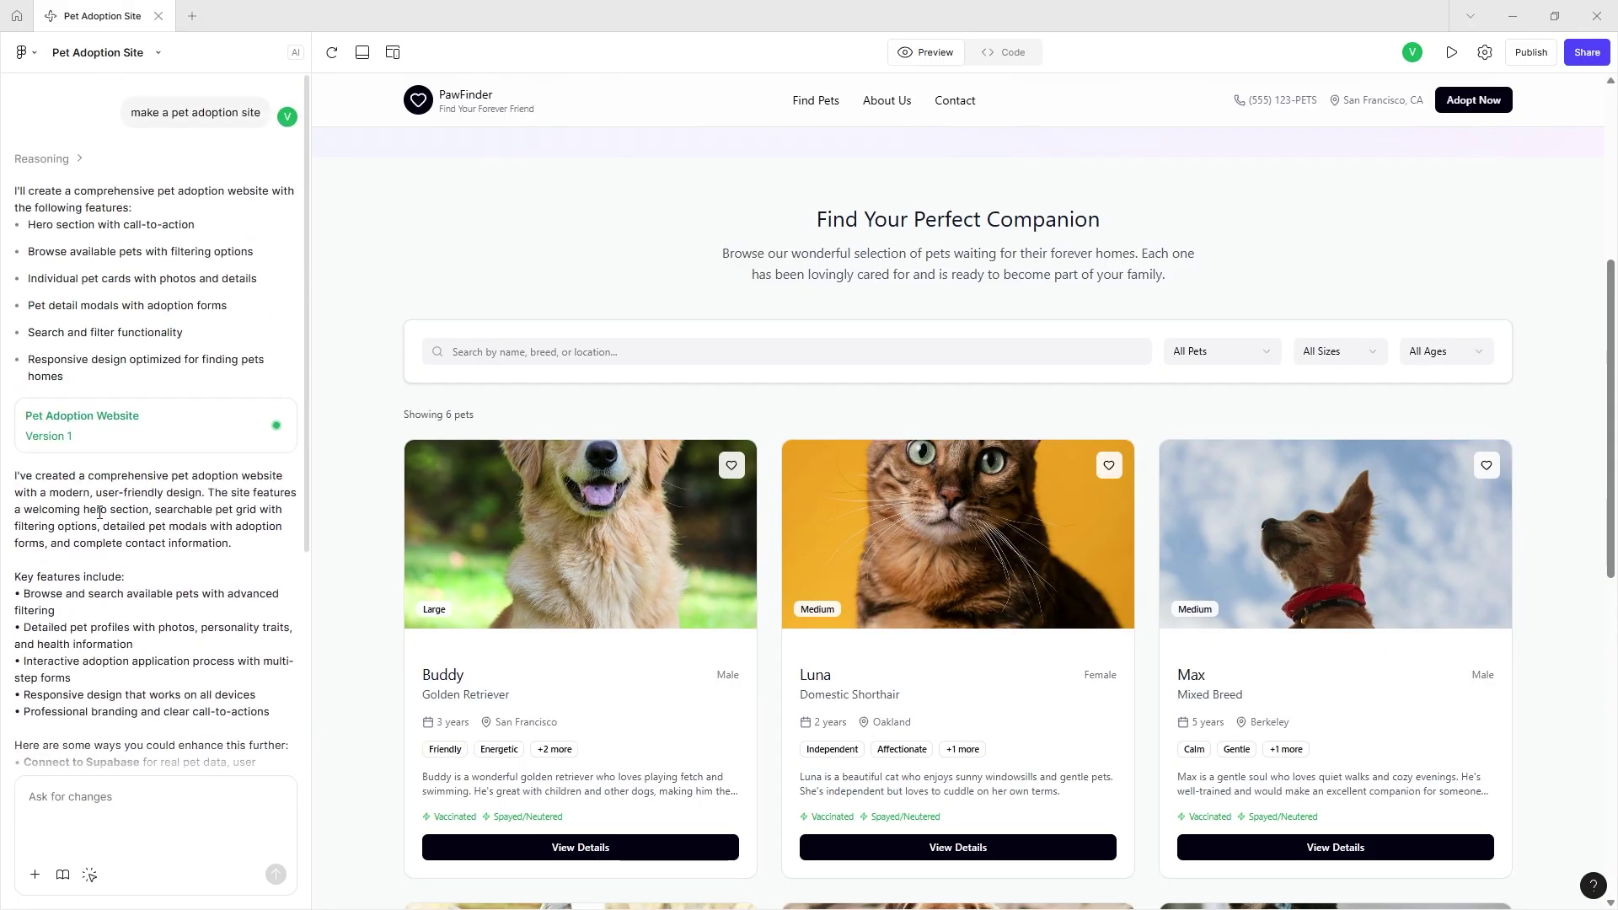
pyautogui.scroll(-3, 665, 540)
pyautogui.scroll(7, 758, 379)
# - Glance at the source files, then return to the PawFinder preview and scroll back to the header
pyautogui.click(1009, 54)
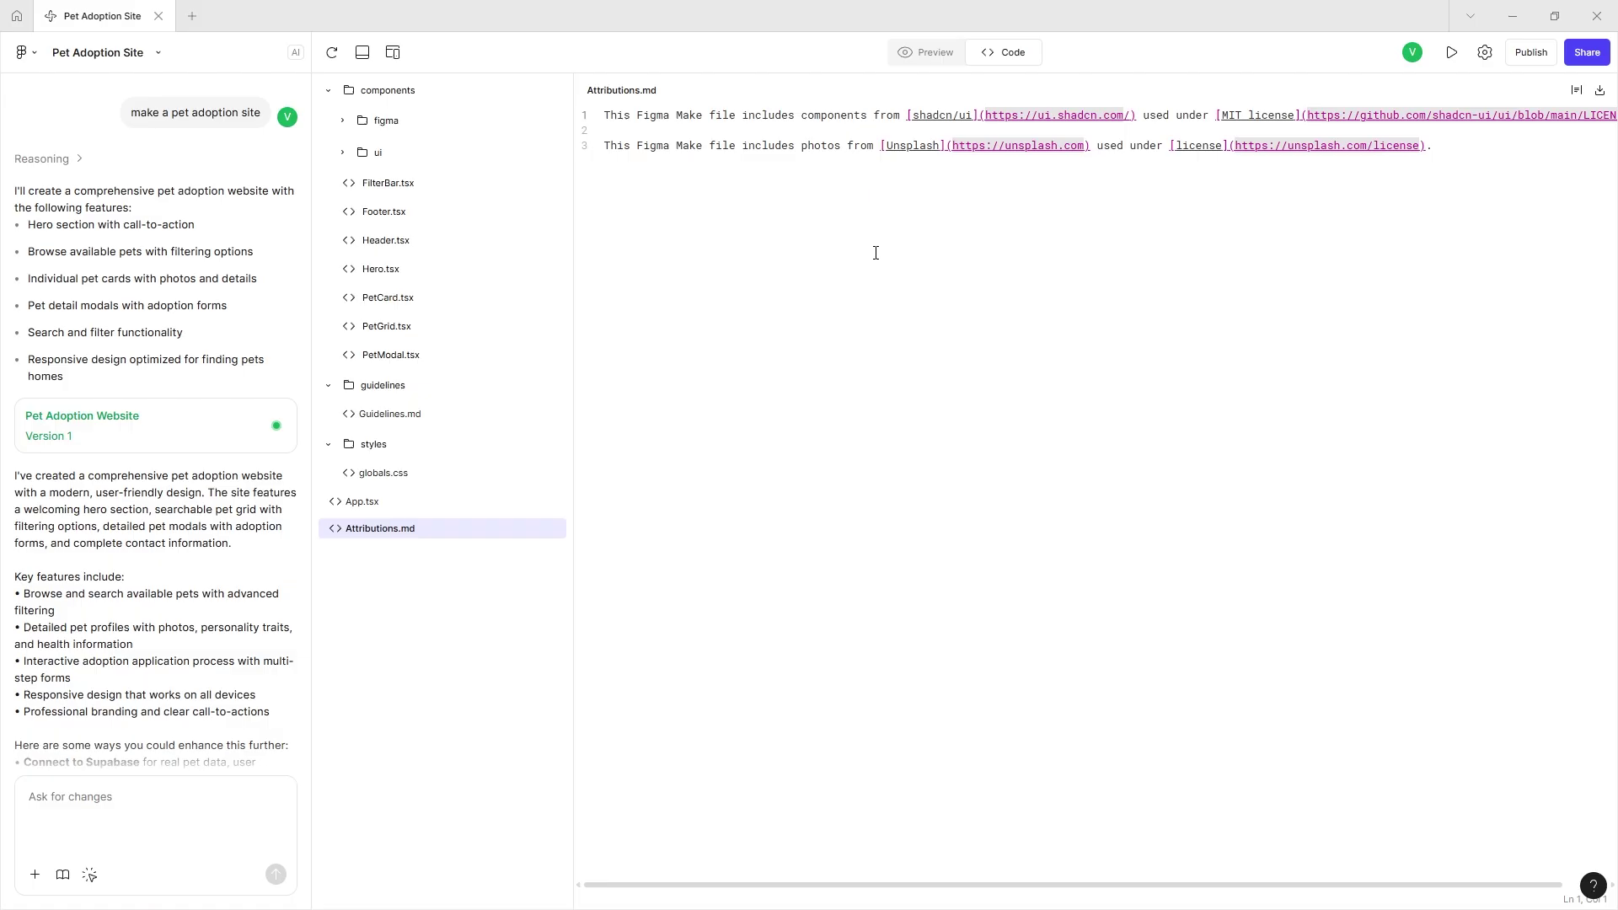
pyautogui.click(927, 52)
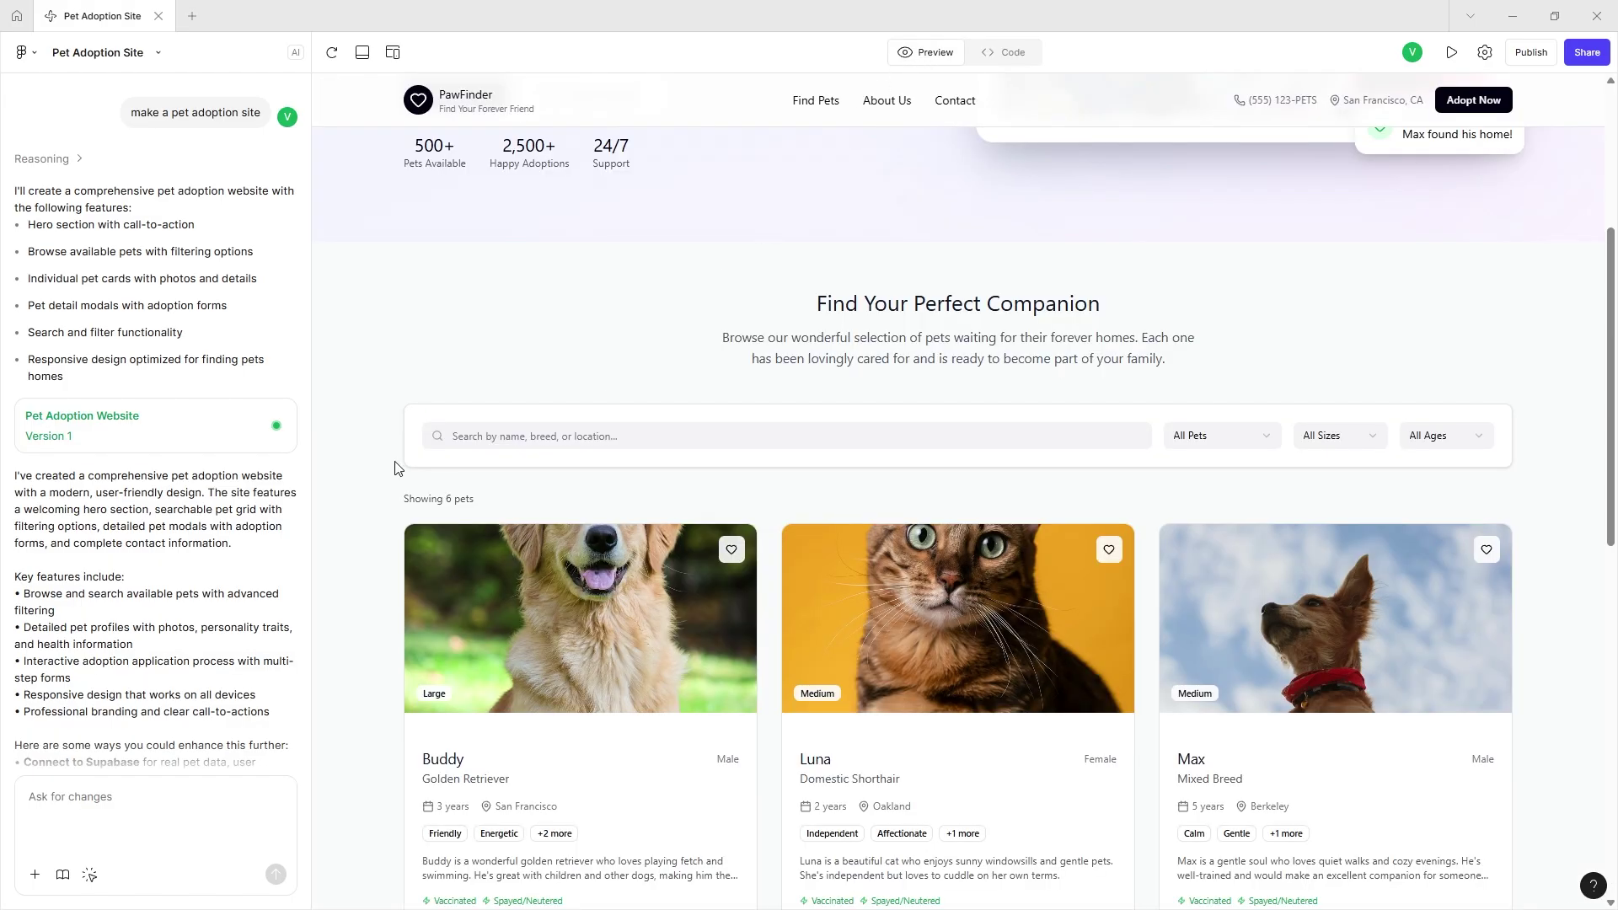
pyautogui.scroll(-10, 758, 492)
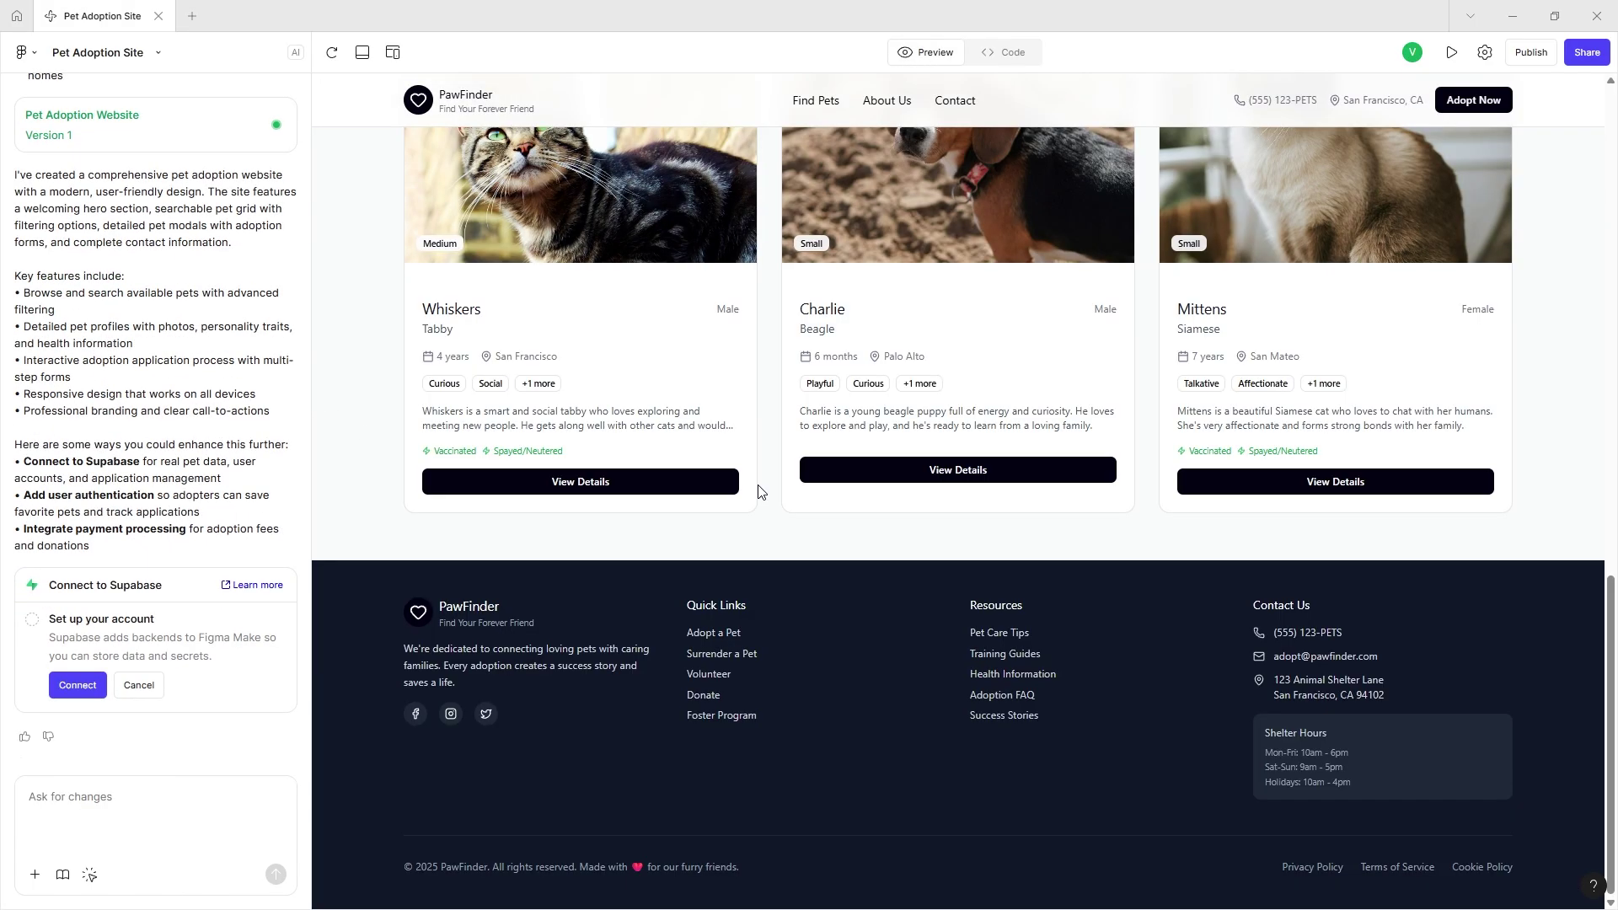
pyautogui.scroll(10, 758, 492)
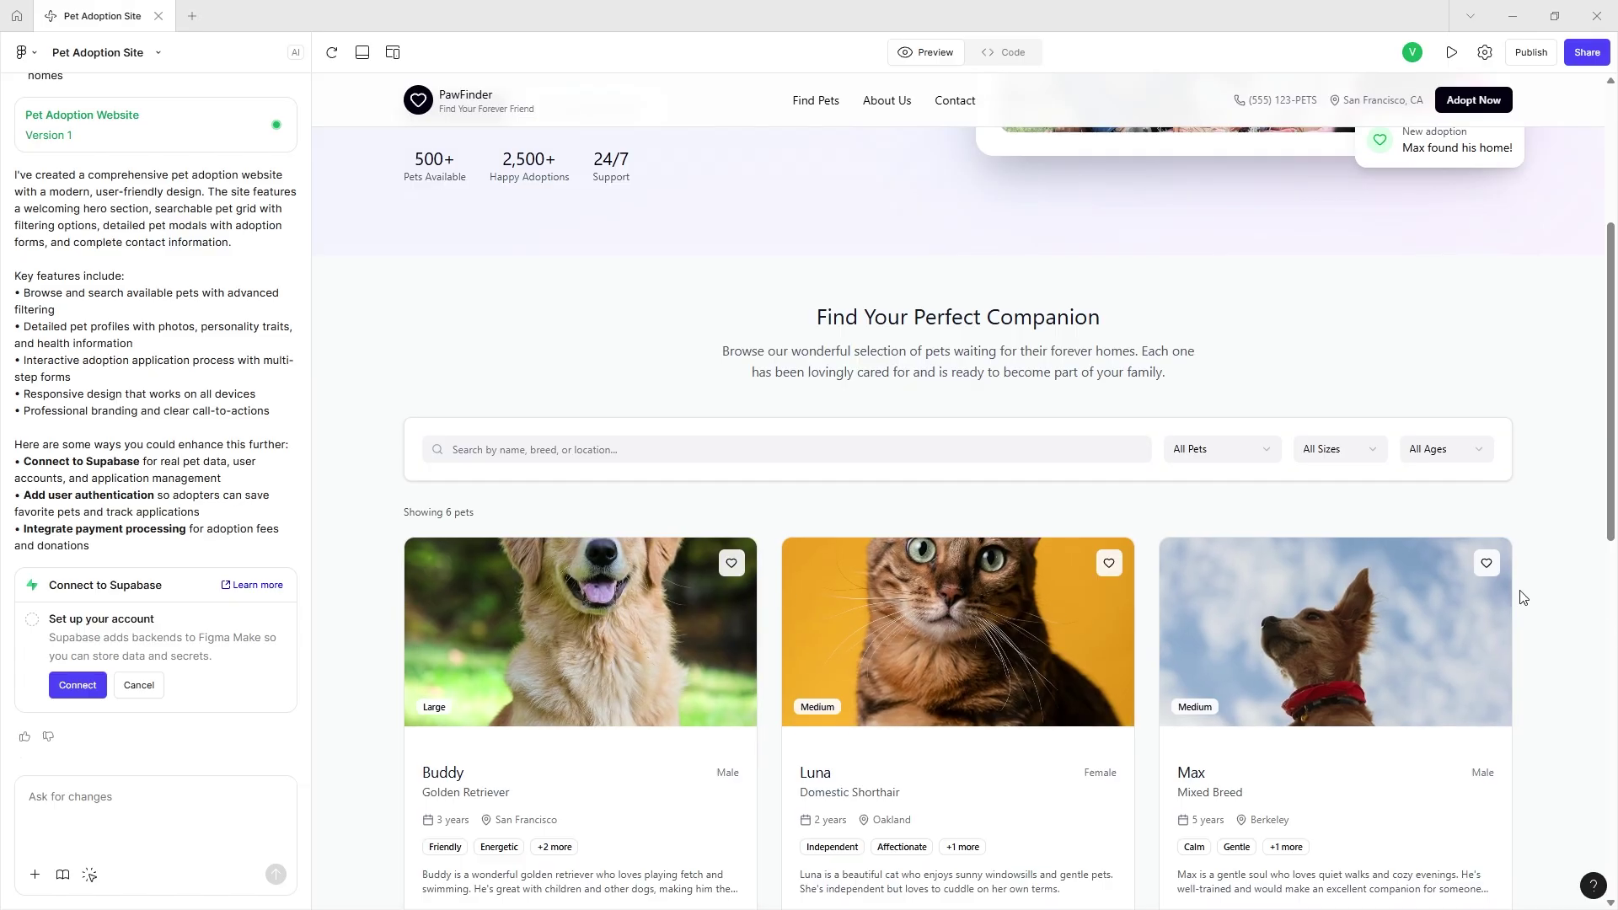
pyautogui.scroll(2, 999, 746)
pyautogui.scroll(2, 1001, 752)
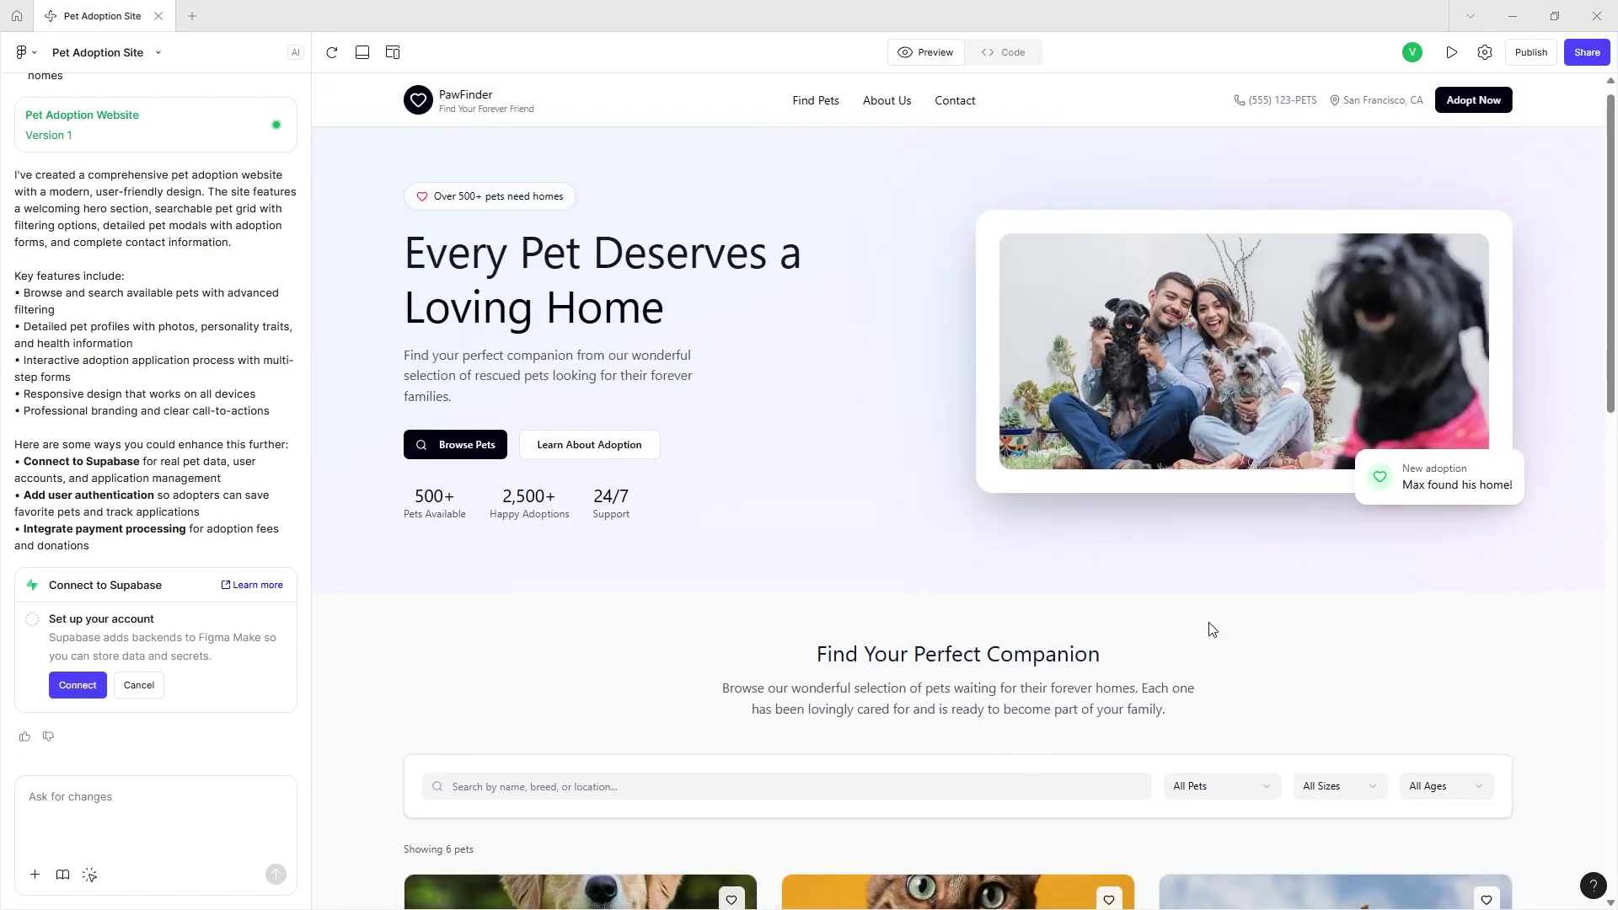
pyautogui.moveTo(441, 112); pyautogui.dragTo(674, 226)
pyautogui.click(469, 89)
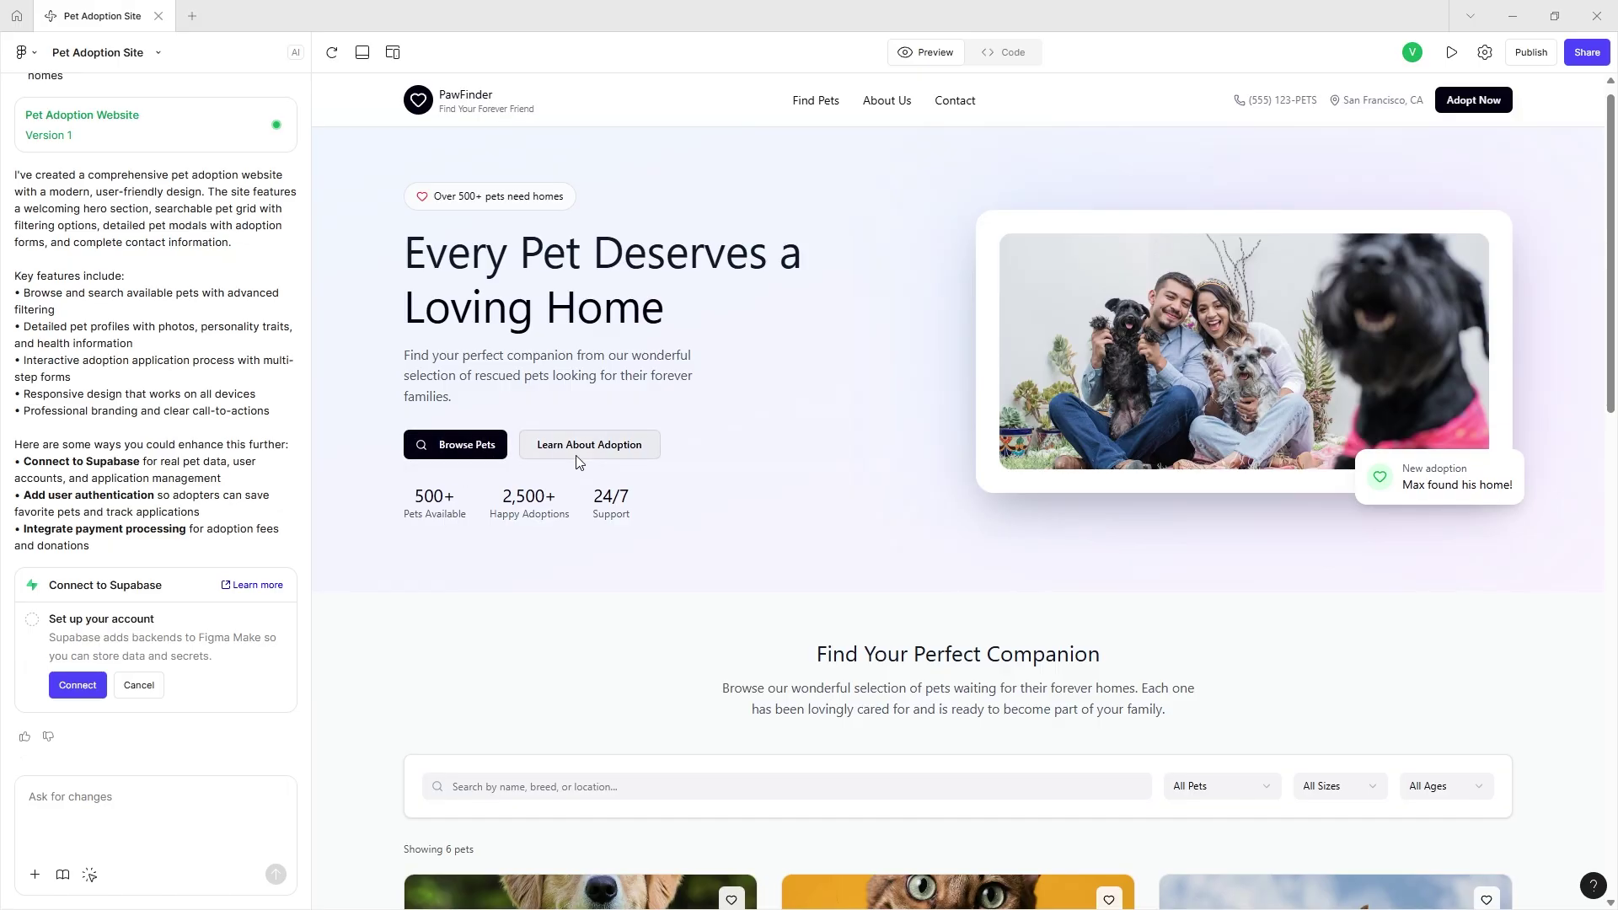
# - Toggle the console panel open and closed beneath the preview
pyautogui.click(364, 59)
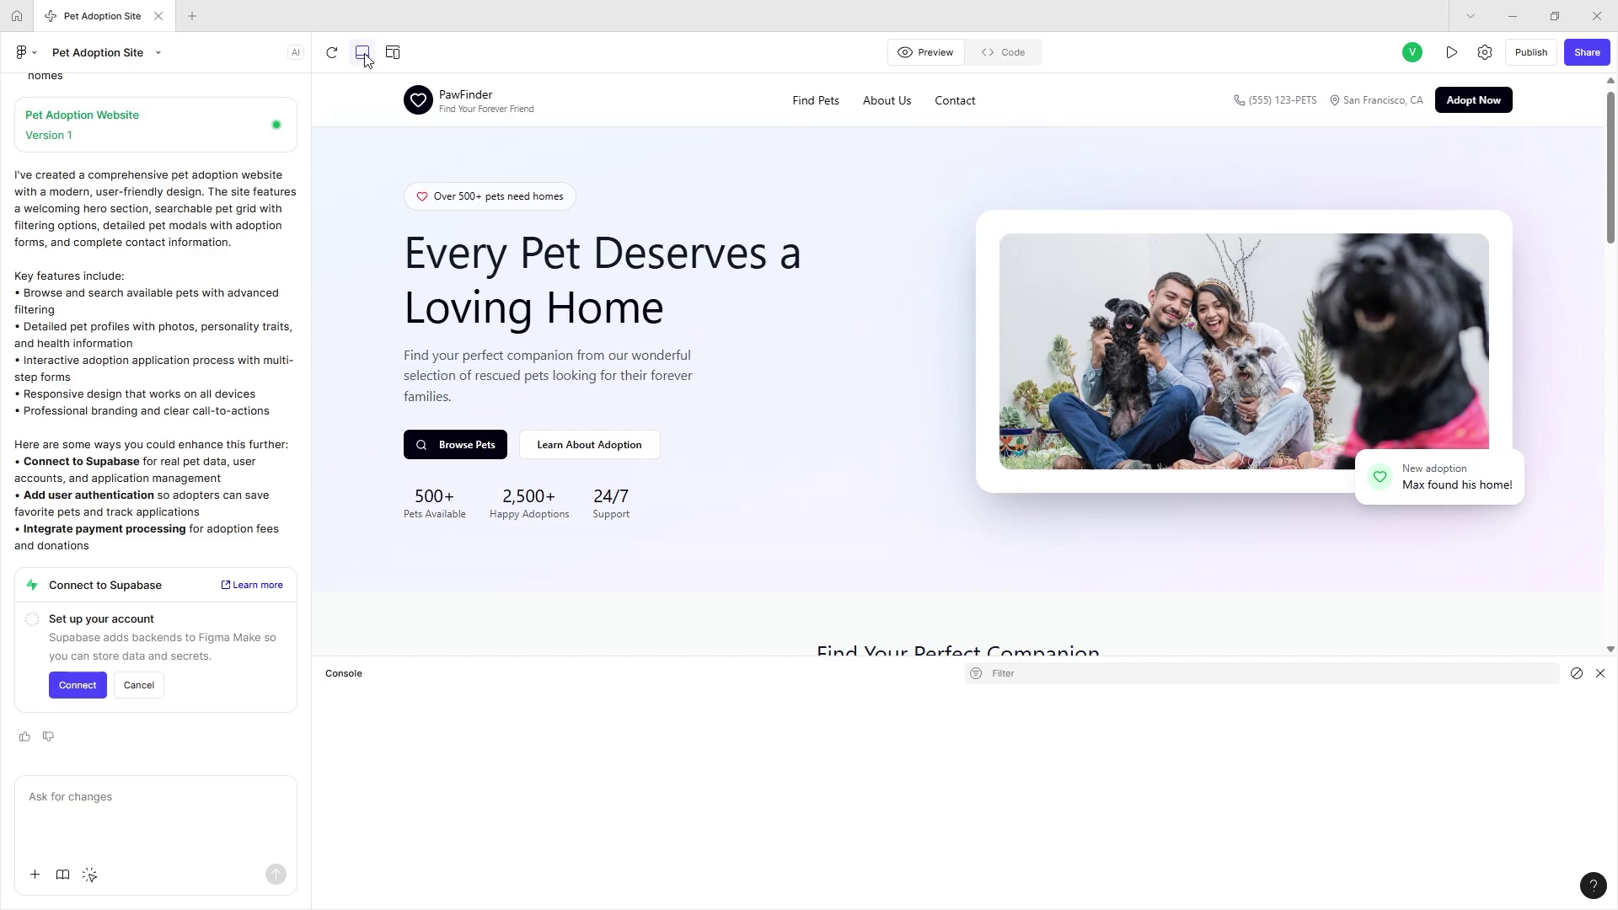
pyautogui.click(362, 61)
pyautogui.click(362, 59)
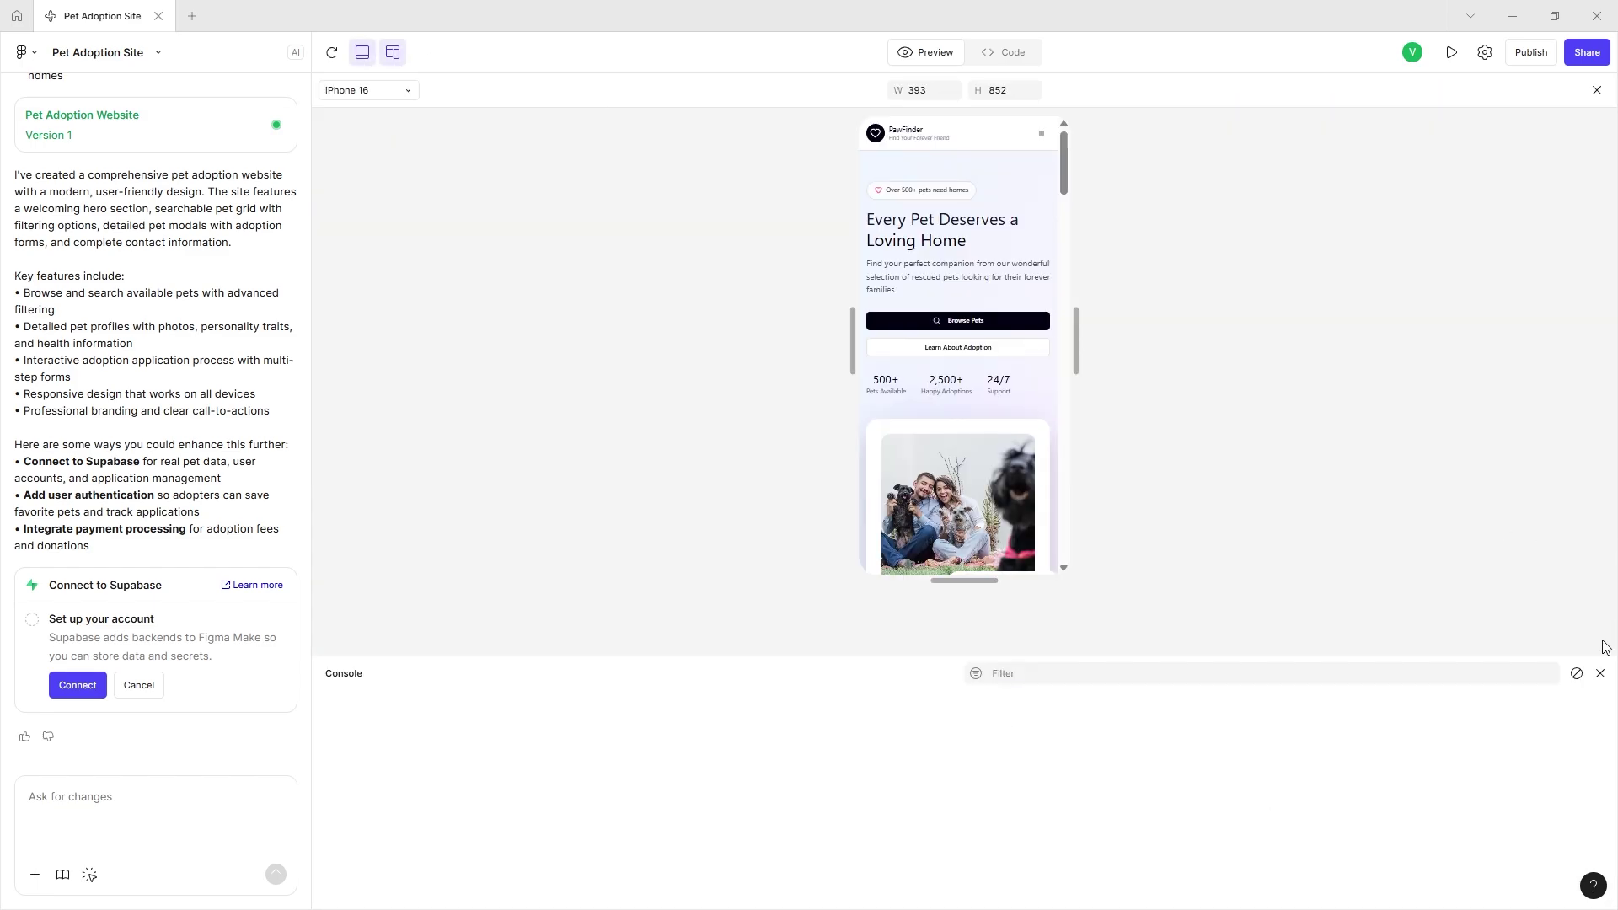
pyautogui.click(1600, 675)
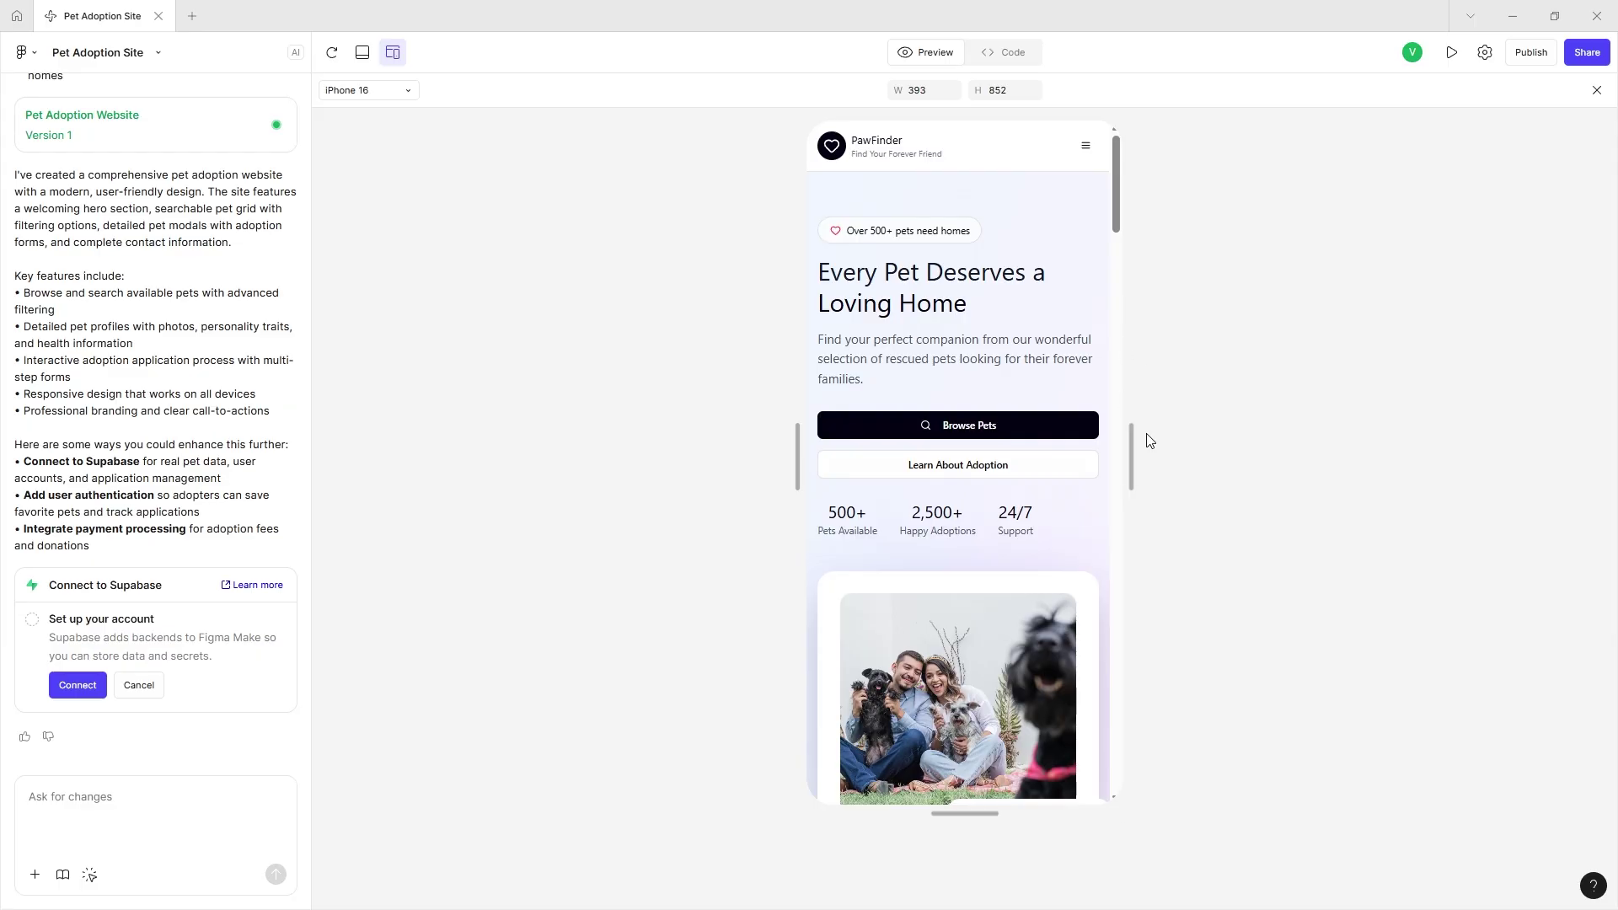
# - Widen the preview by dragging and set a custom preview width of 1200
pyautogui.moveTo(1131, 443); pyautogui.dragTo(1616, 527)
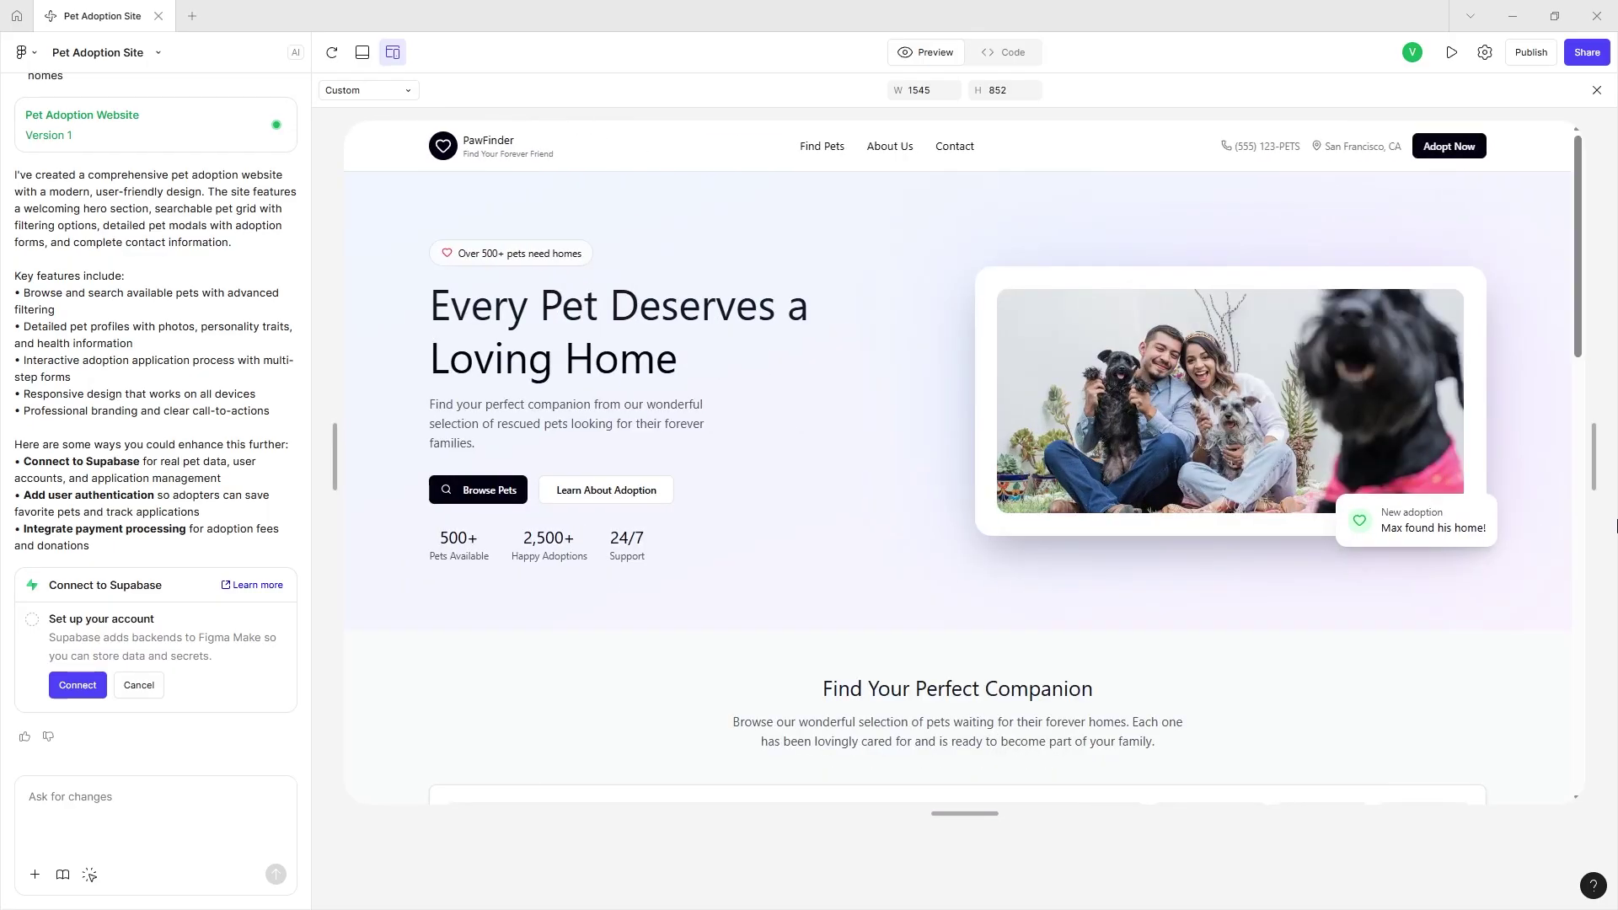
pyautogui.click(911, 98)
pyautogui.click(912, 97)
pyautogui.write('200')
pyautogui.click(1004, 53)
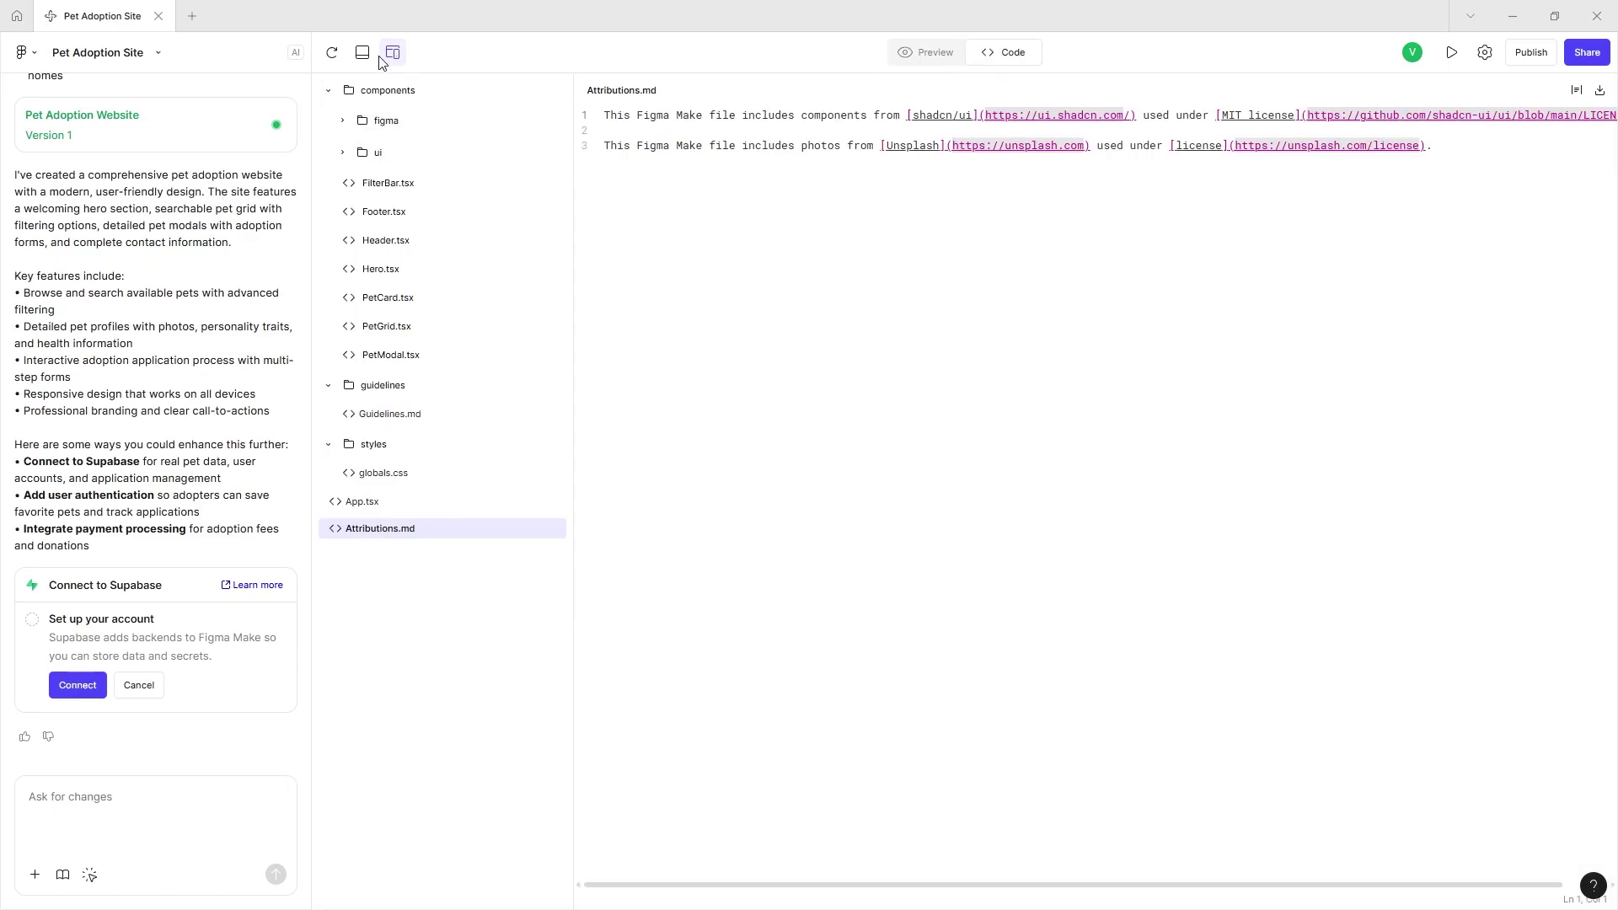
pyautogui.click(961, 53)
# - Preview the site at iPhone 16 Pro size, return to full desktop view, and open the library chooser
pyautogui.click(333, 91)
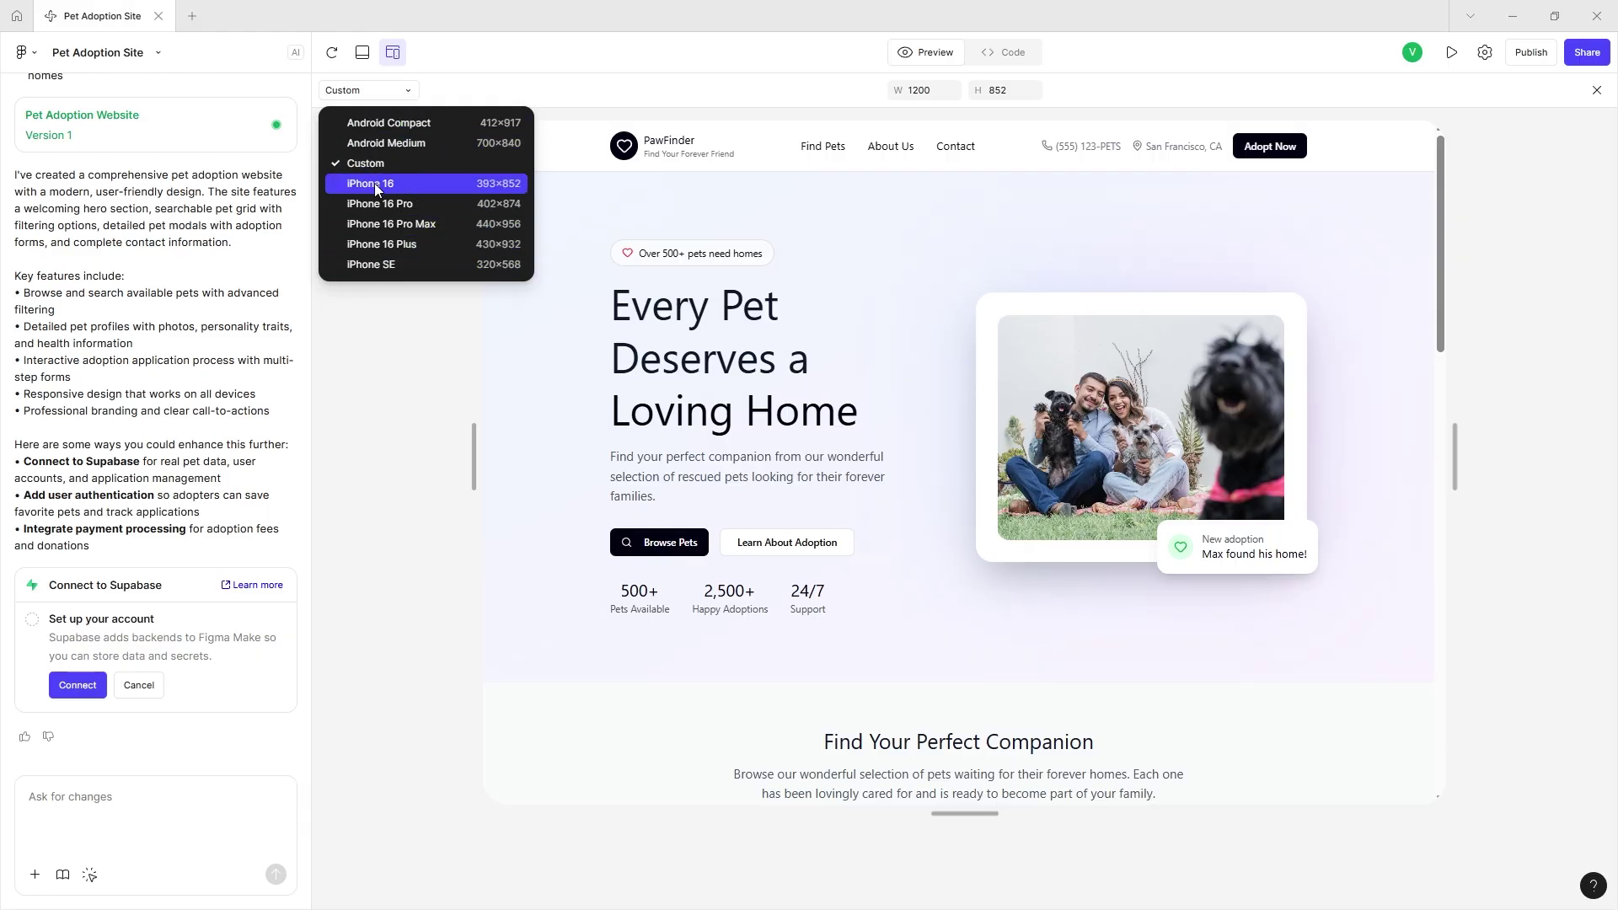
pyautogui.click(383, 206)
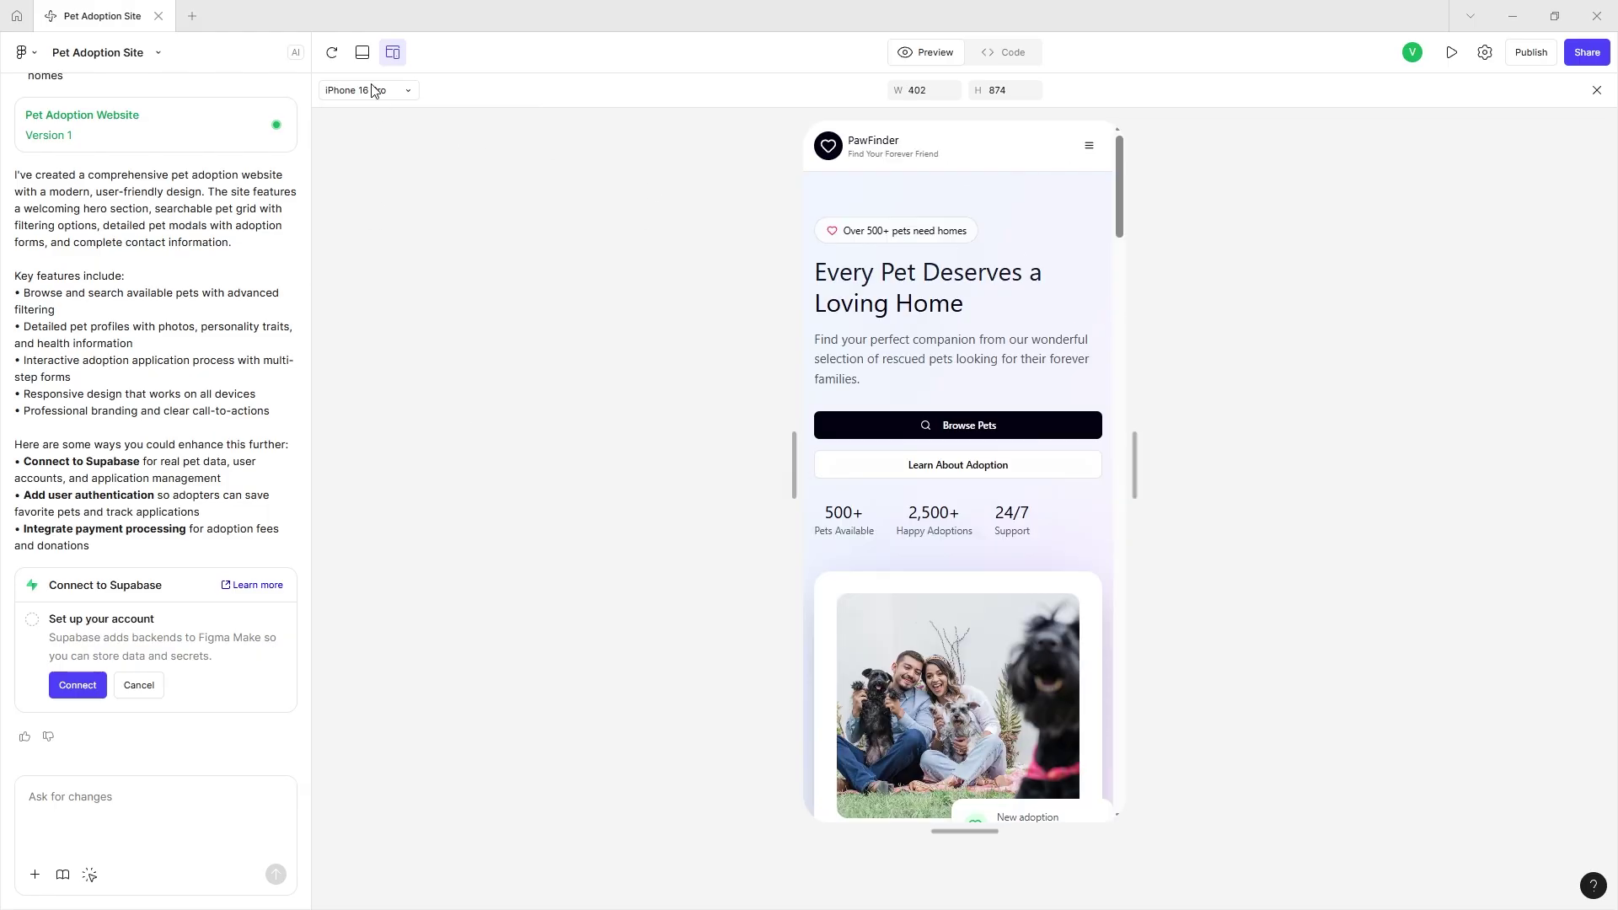
pyautogui.click(332, 52)
pyautogui.click(368, 52)
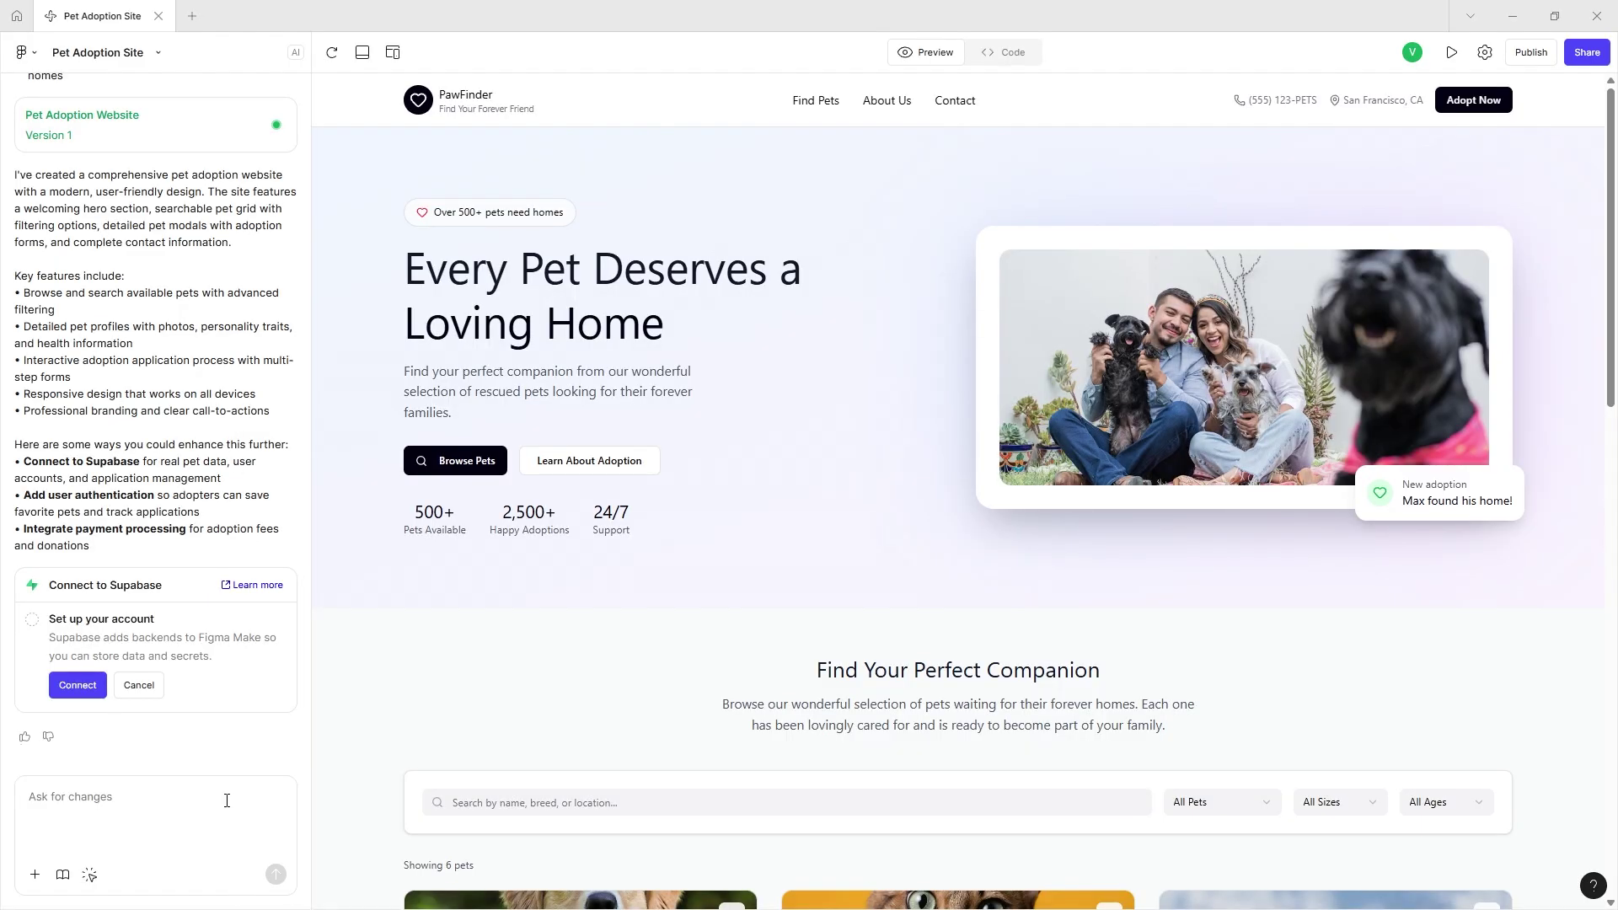
pyautogui.click(61, 876)
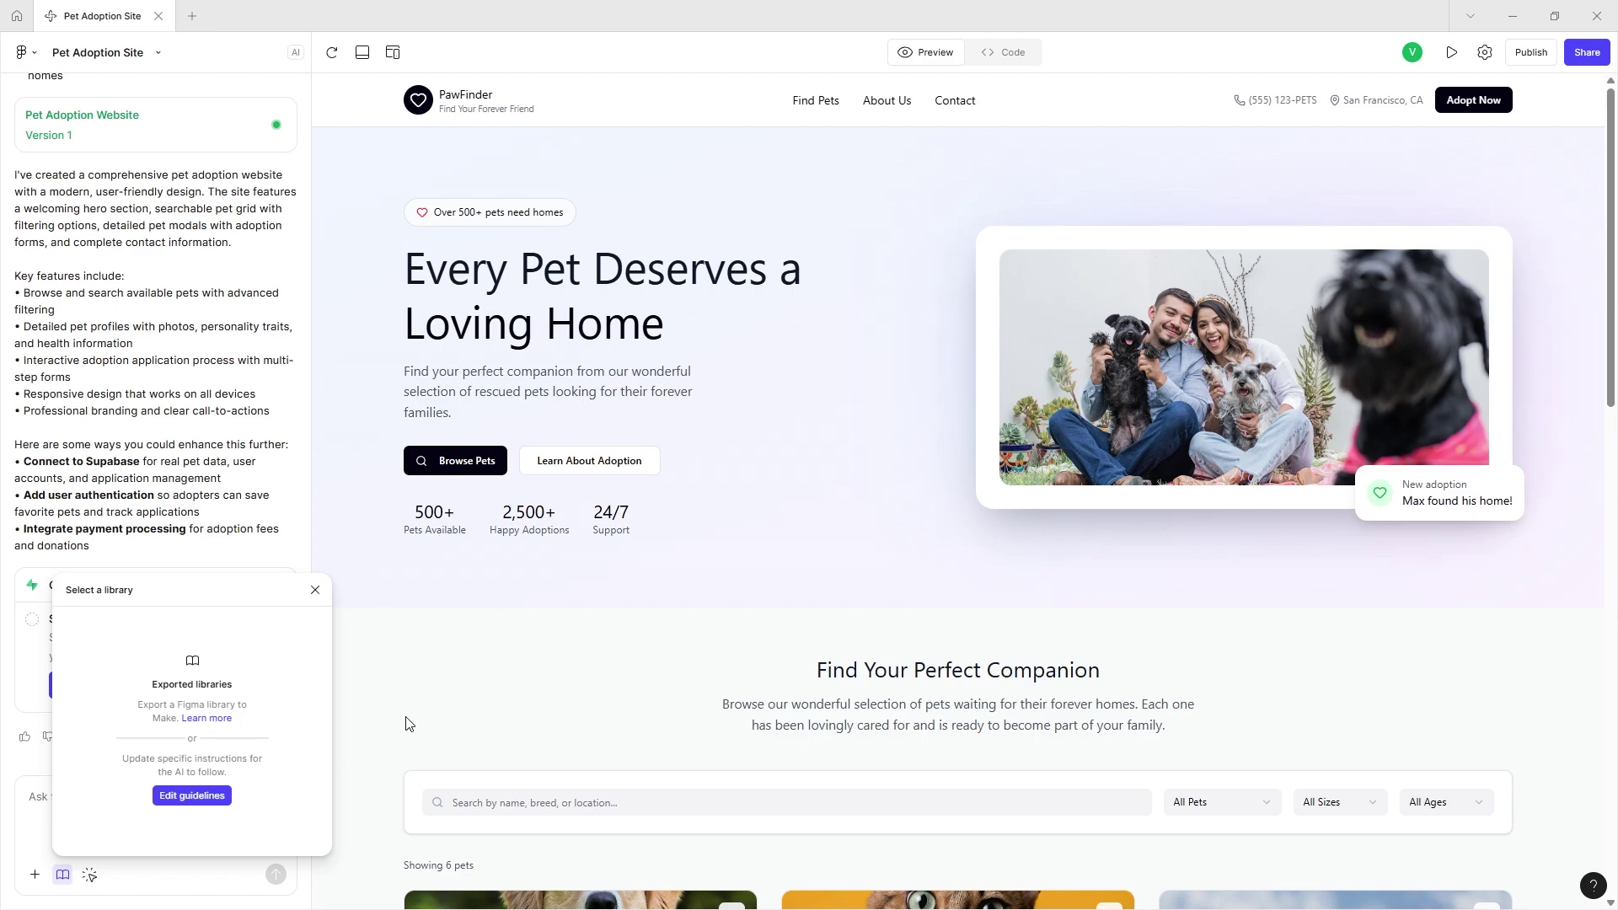
# - Close the library options and pick the search box with the point-and-edit tool
pyautogui.click(315, 590)
pyautogui.click(90, 874)
pyautogui.click(455, 450)
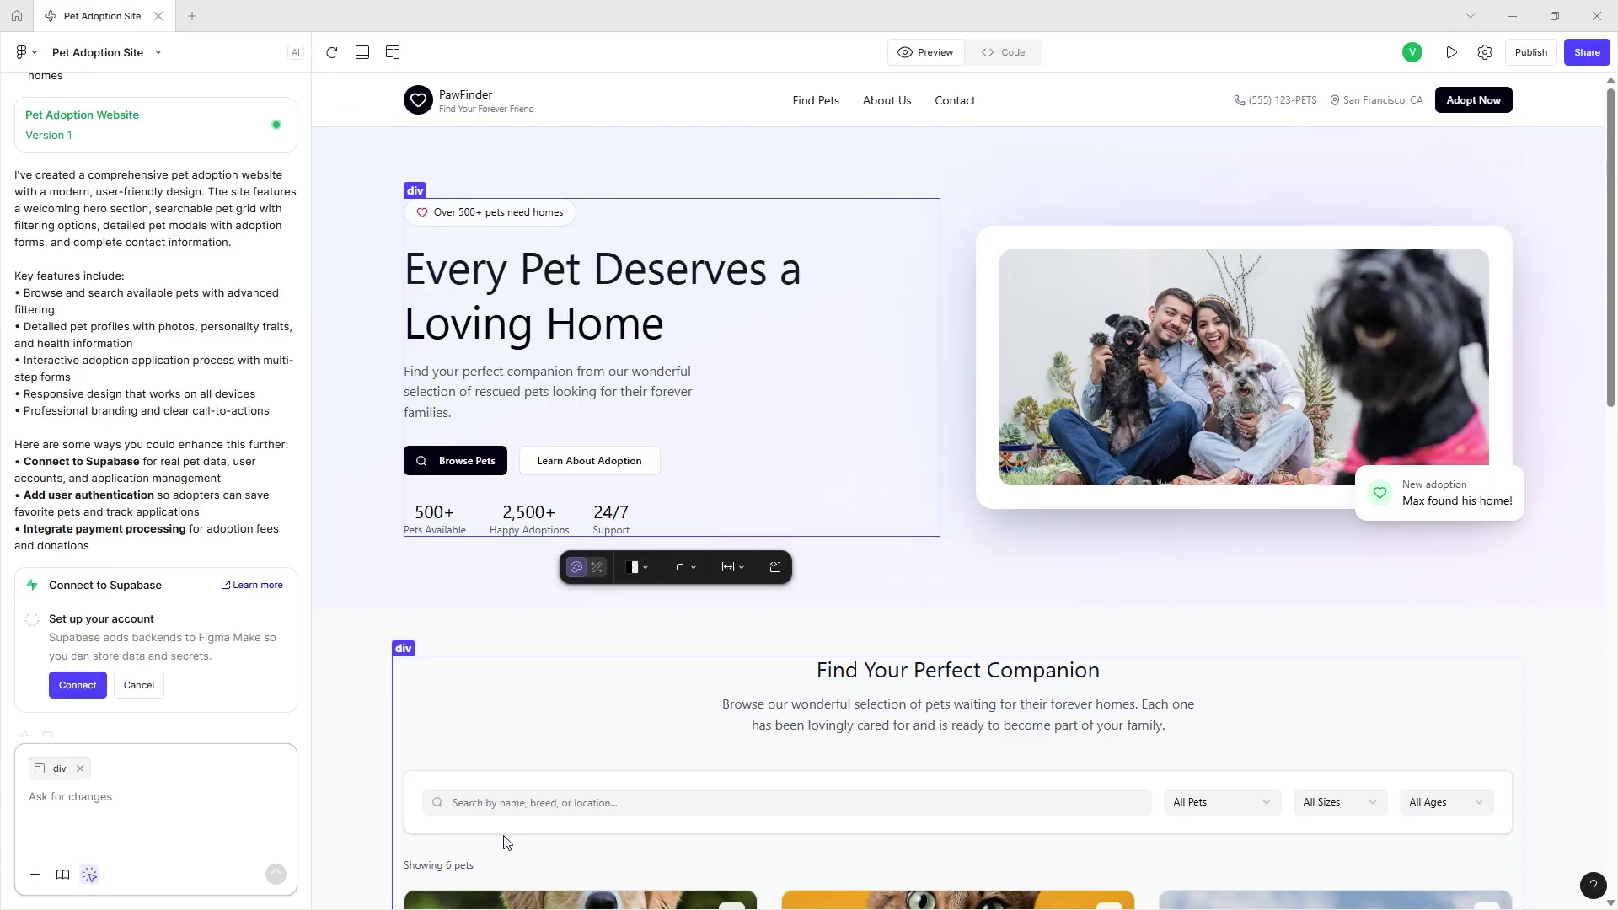
pyautogui.click(517, 802)
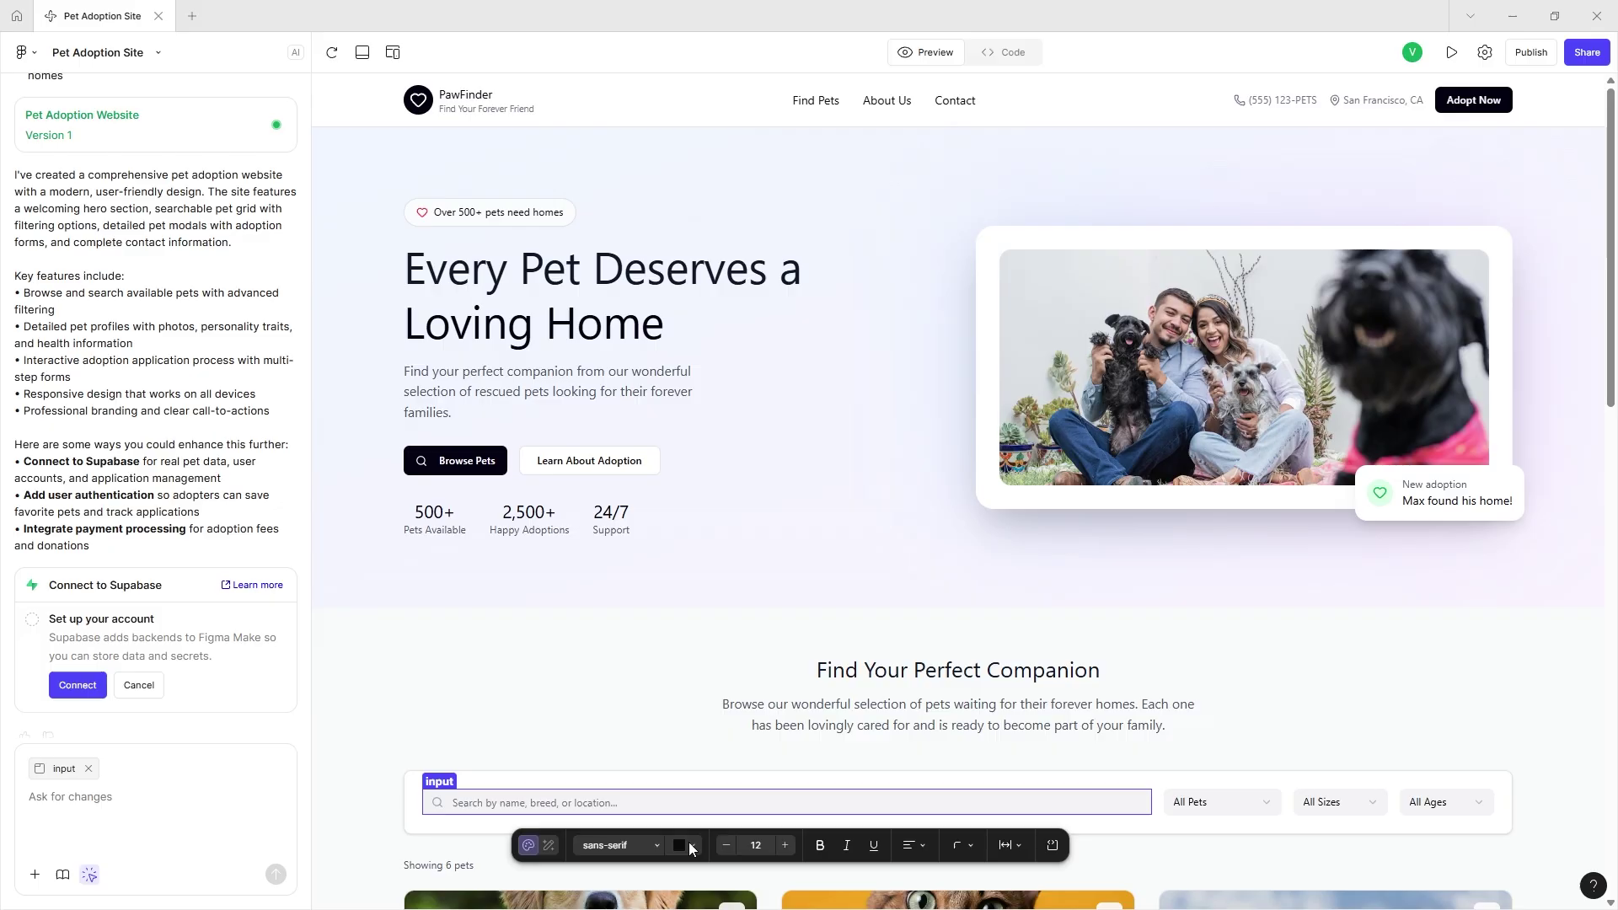
# - Give the search box text the Aclonica font and a red colour
pyautogui.click(646, 845)
pyautogui.click(602, 783)
pyautogui.scroll(-3, 685, 733)
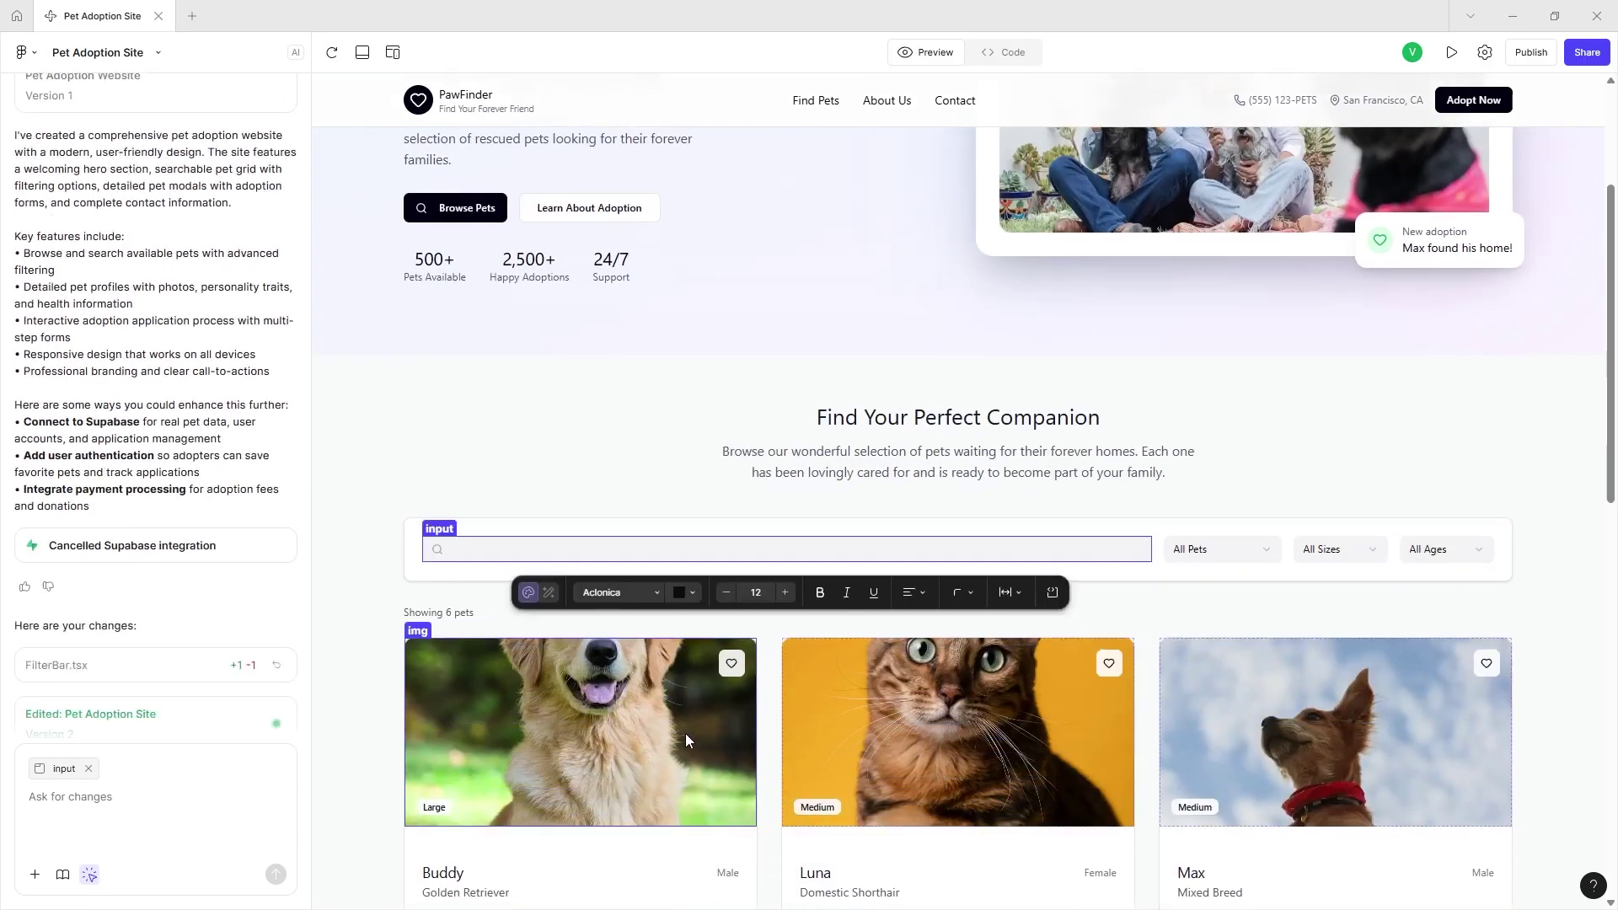
pyautogui.click(680, 593)
pyautogui.click(772, 629)
pyautogui.click(679, 592)
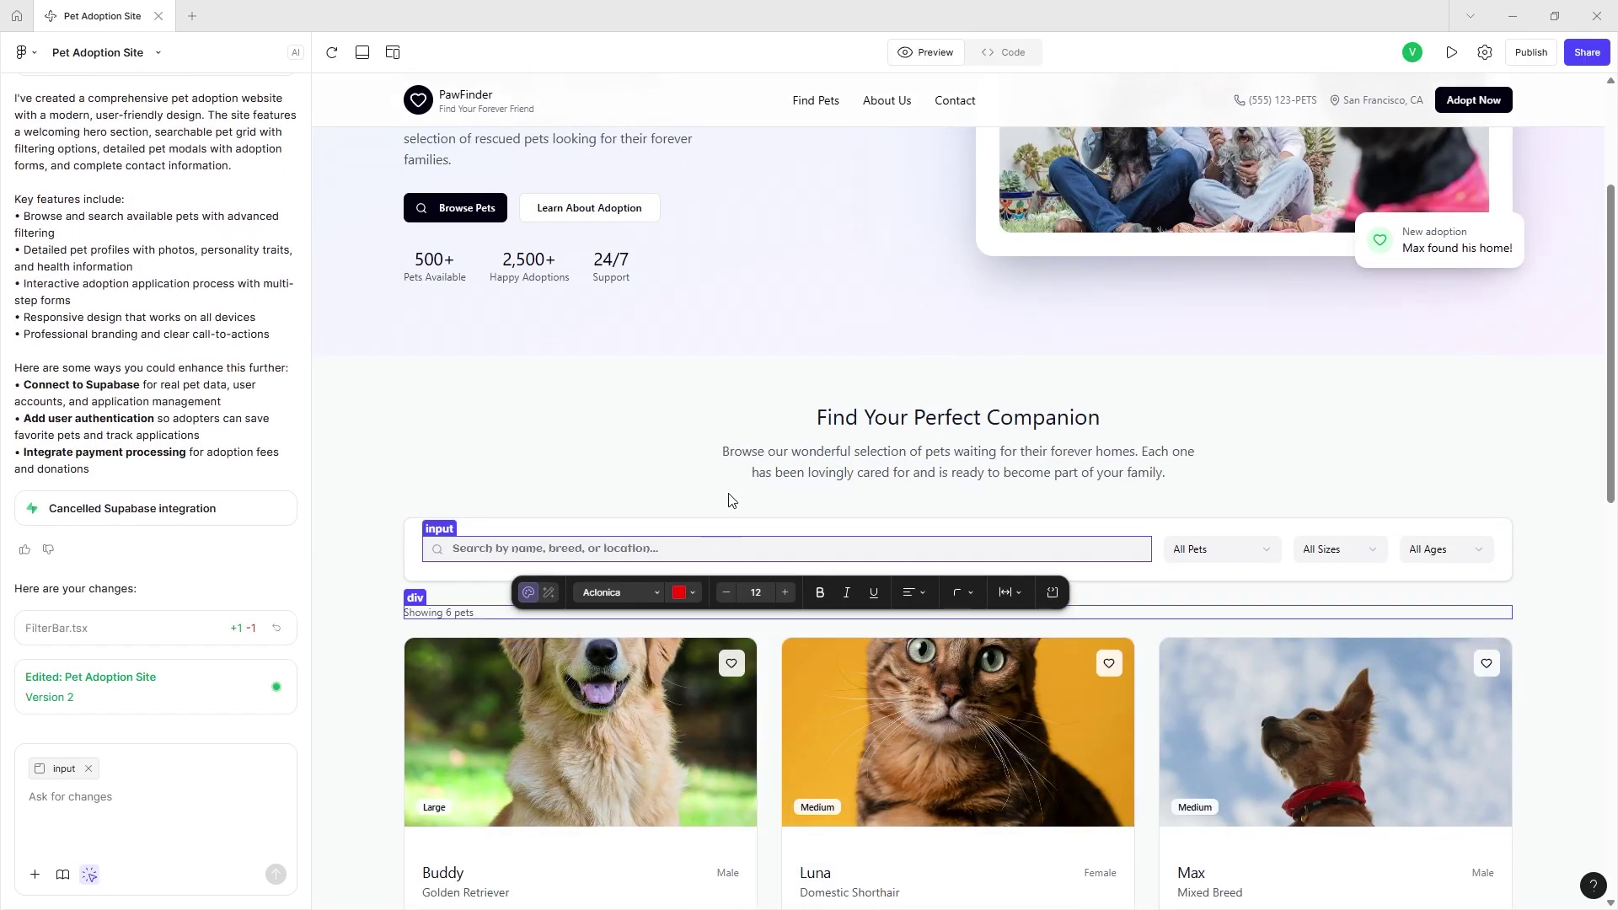
pyautogui.click(546, 594)
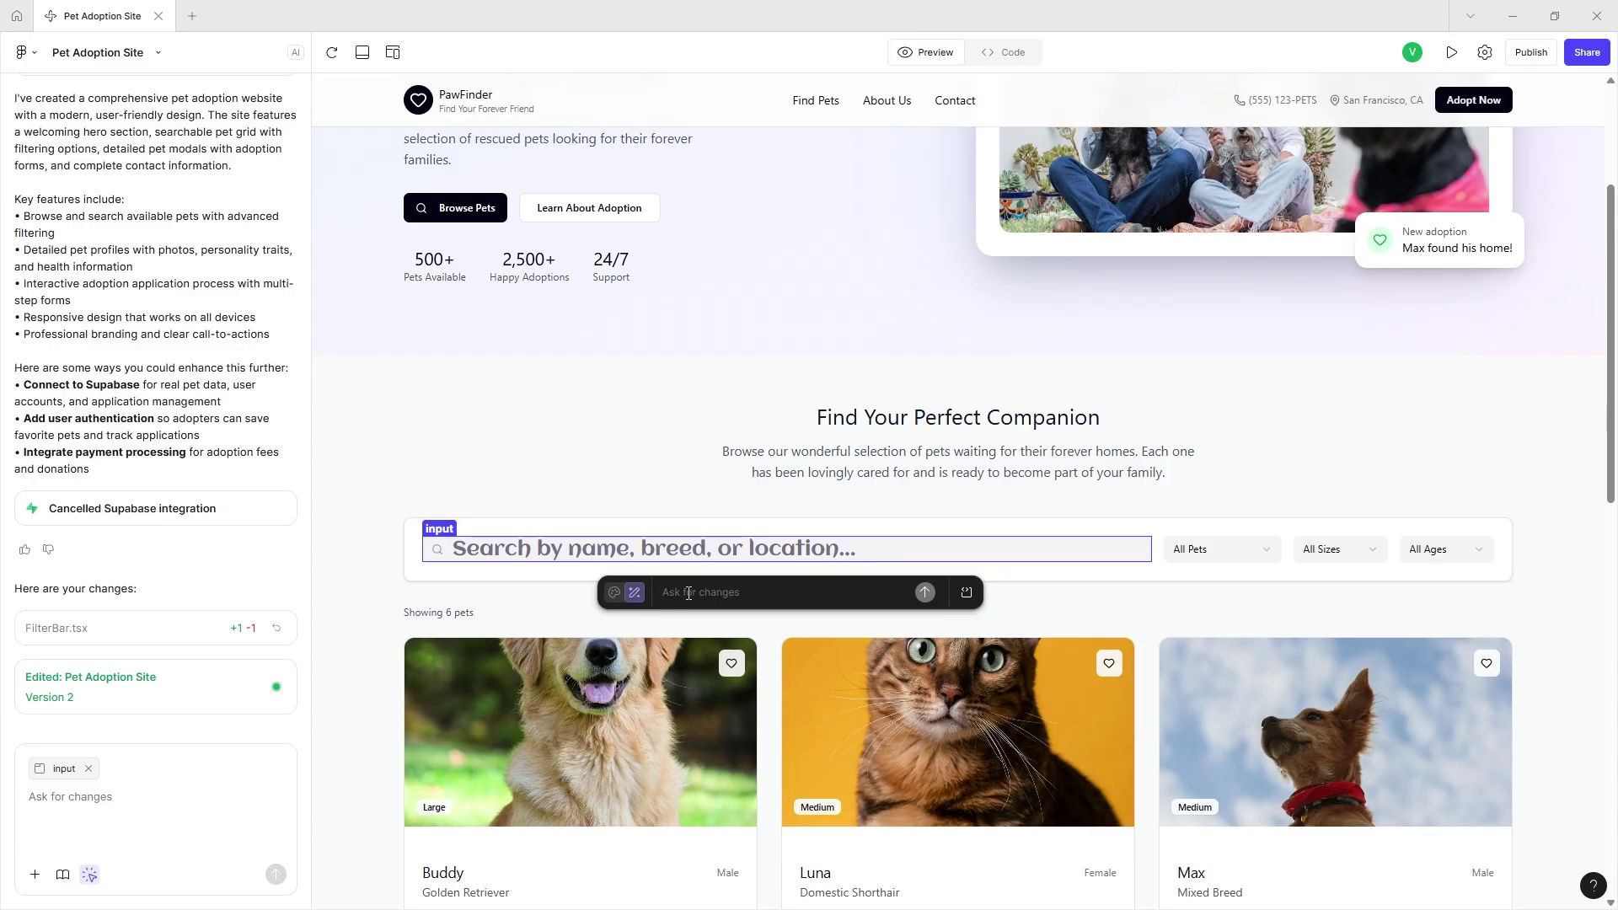
# - Ask the AI to make the search field 'more modern' and review the resulting Version 3
pyautogui.write('more modern')
pyautogui.press('Return')
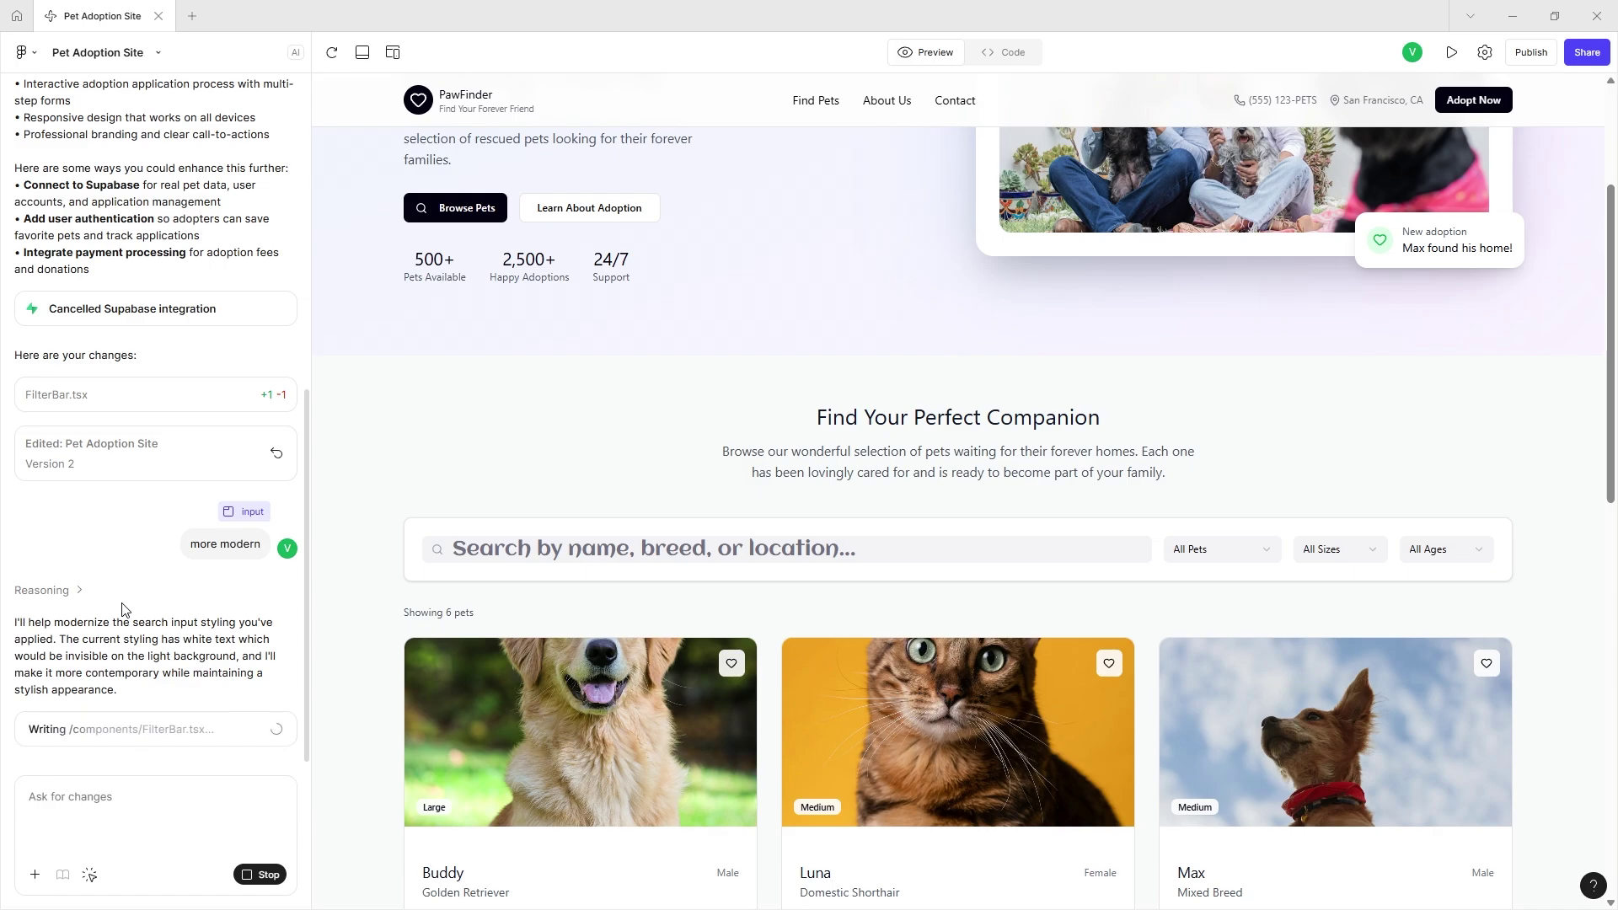
pyautogui.scroll(-4, 547, 519)
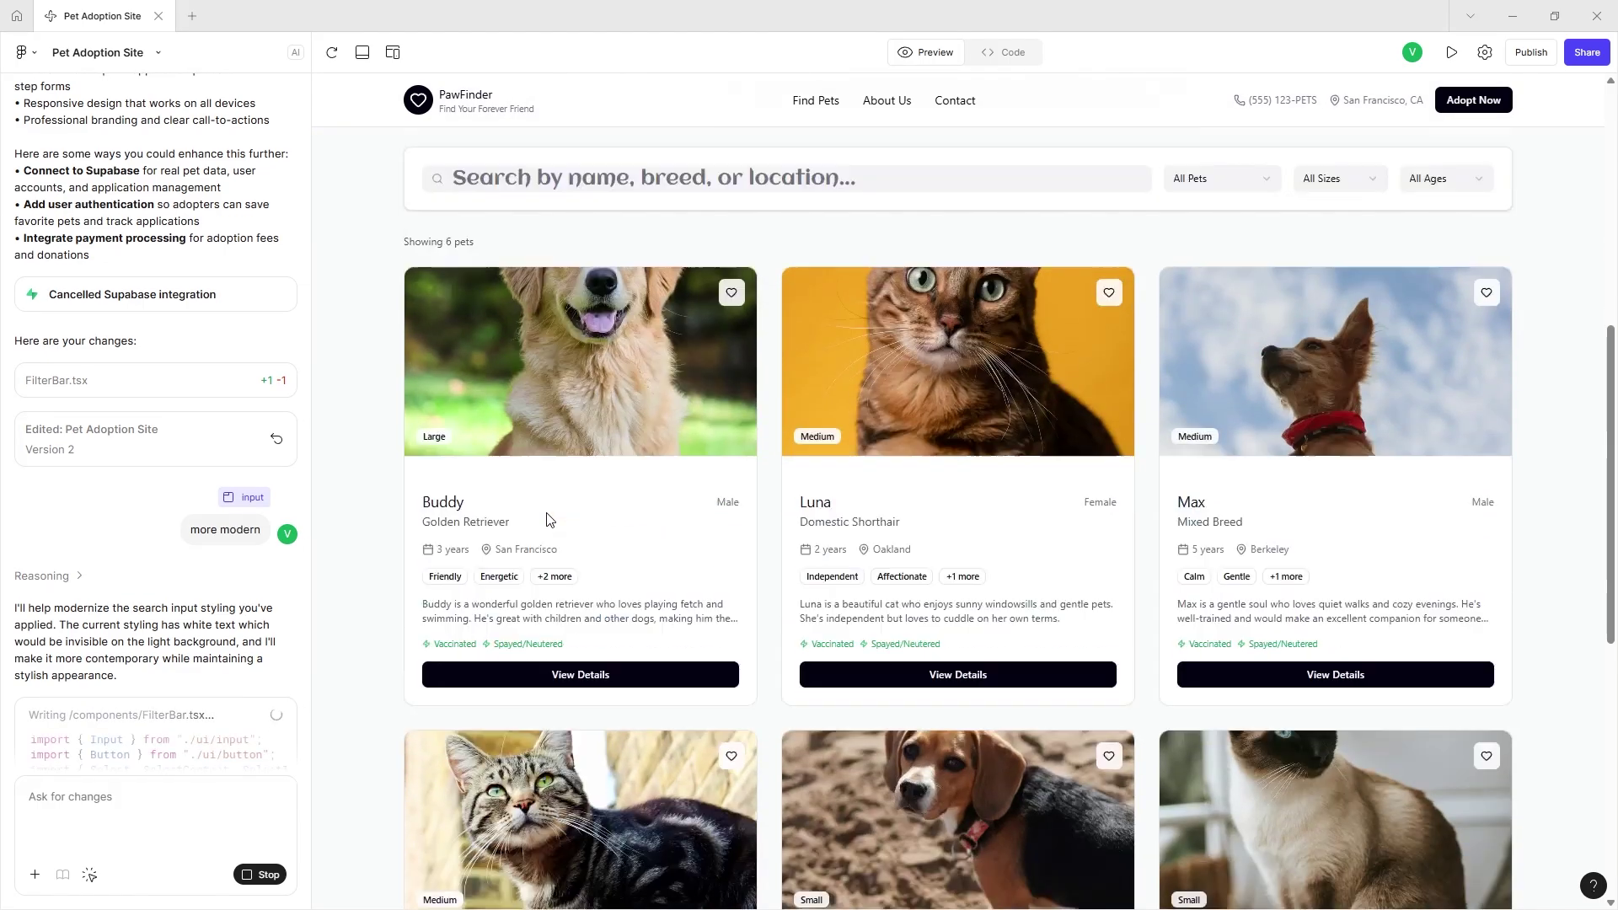
pyautogui.scroll(2, 547, 519)
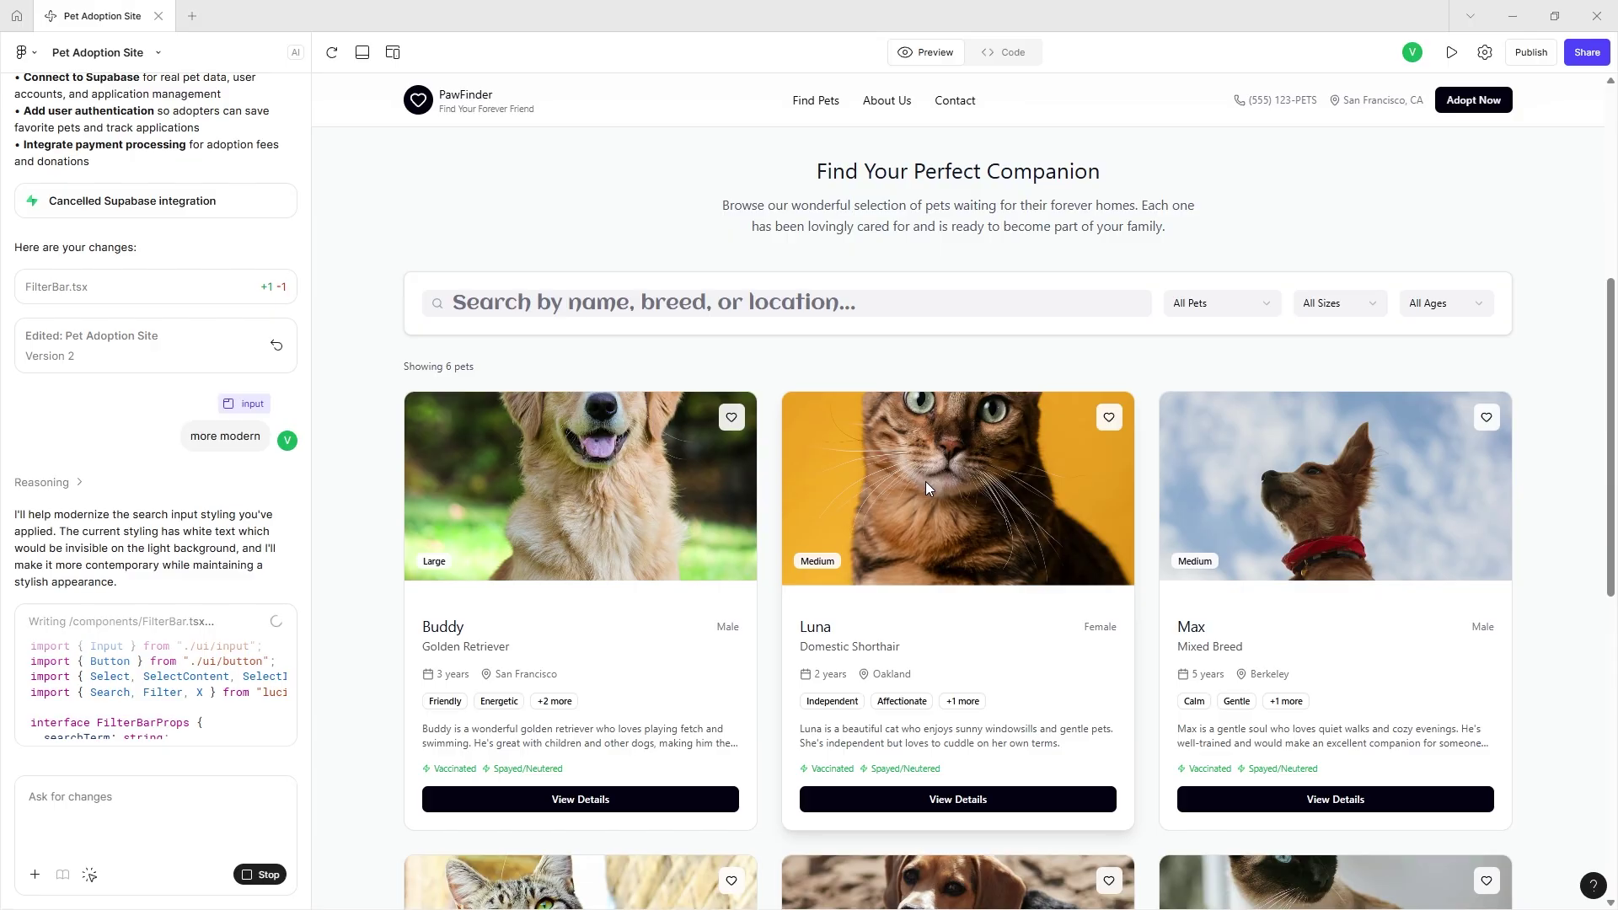
pyautogui.scroll(-3, 926, 488)
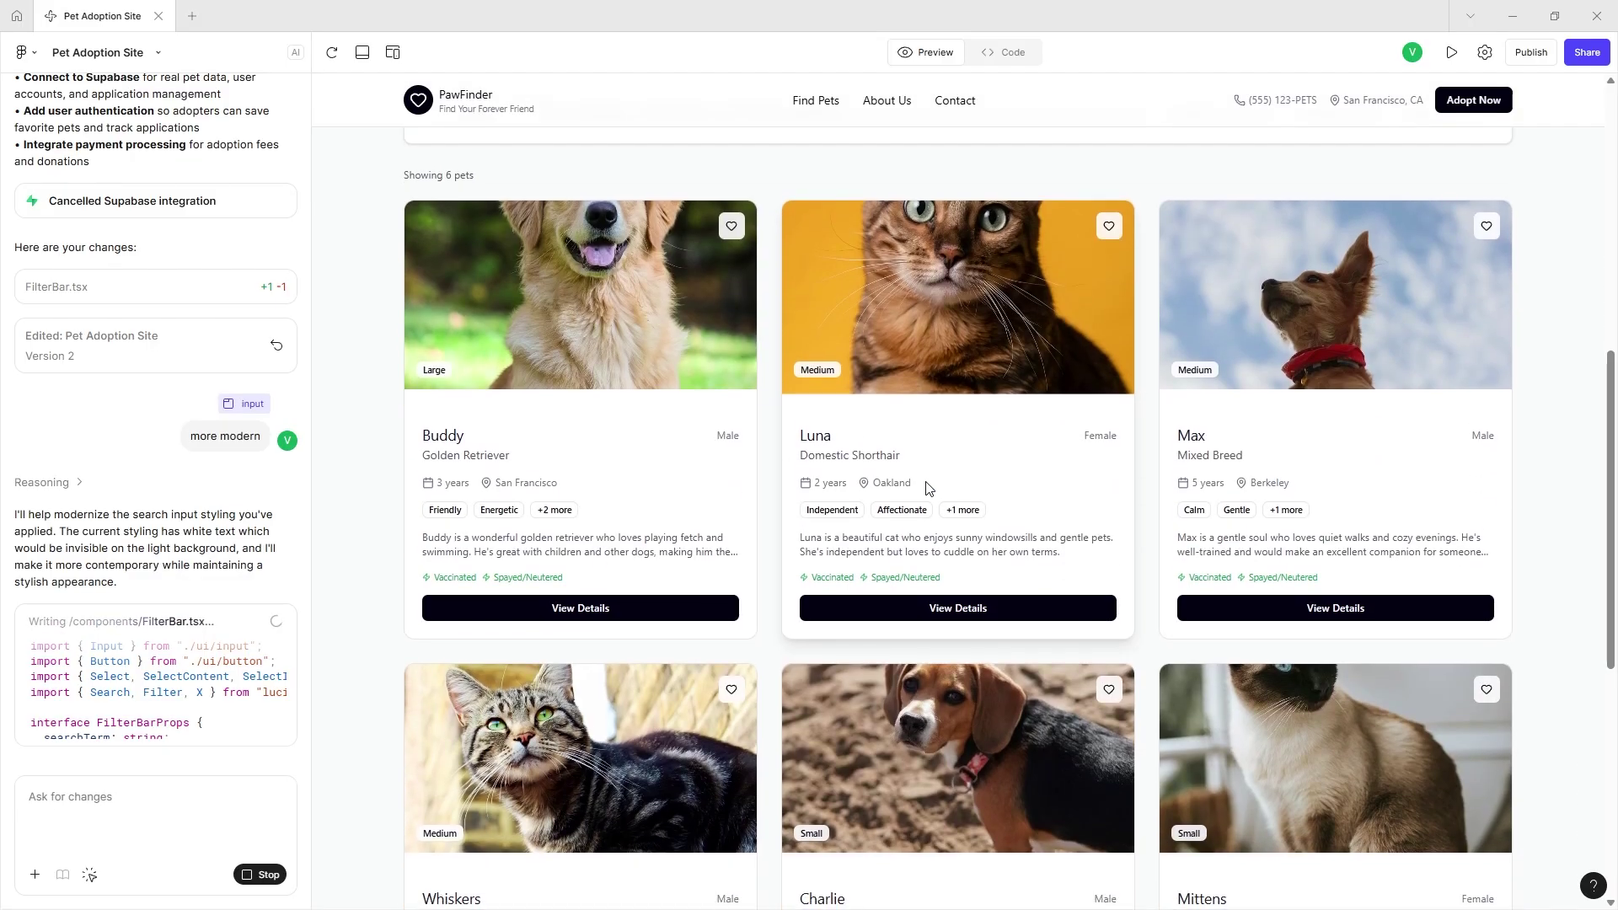
pyautogui.scroll(-2, 926, 487)
pyautogui.scroll(6, 927, 484)
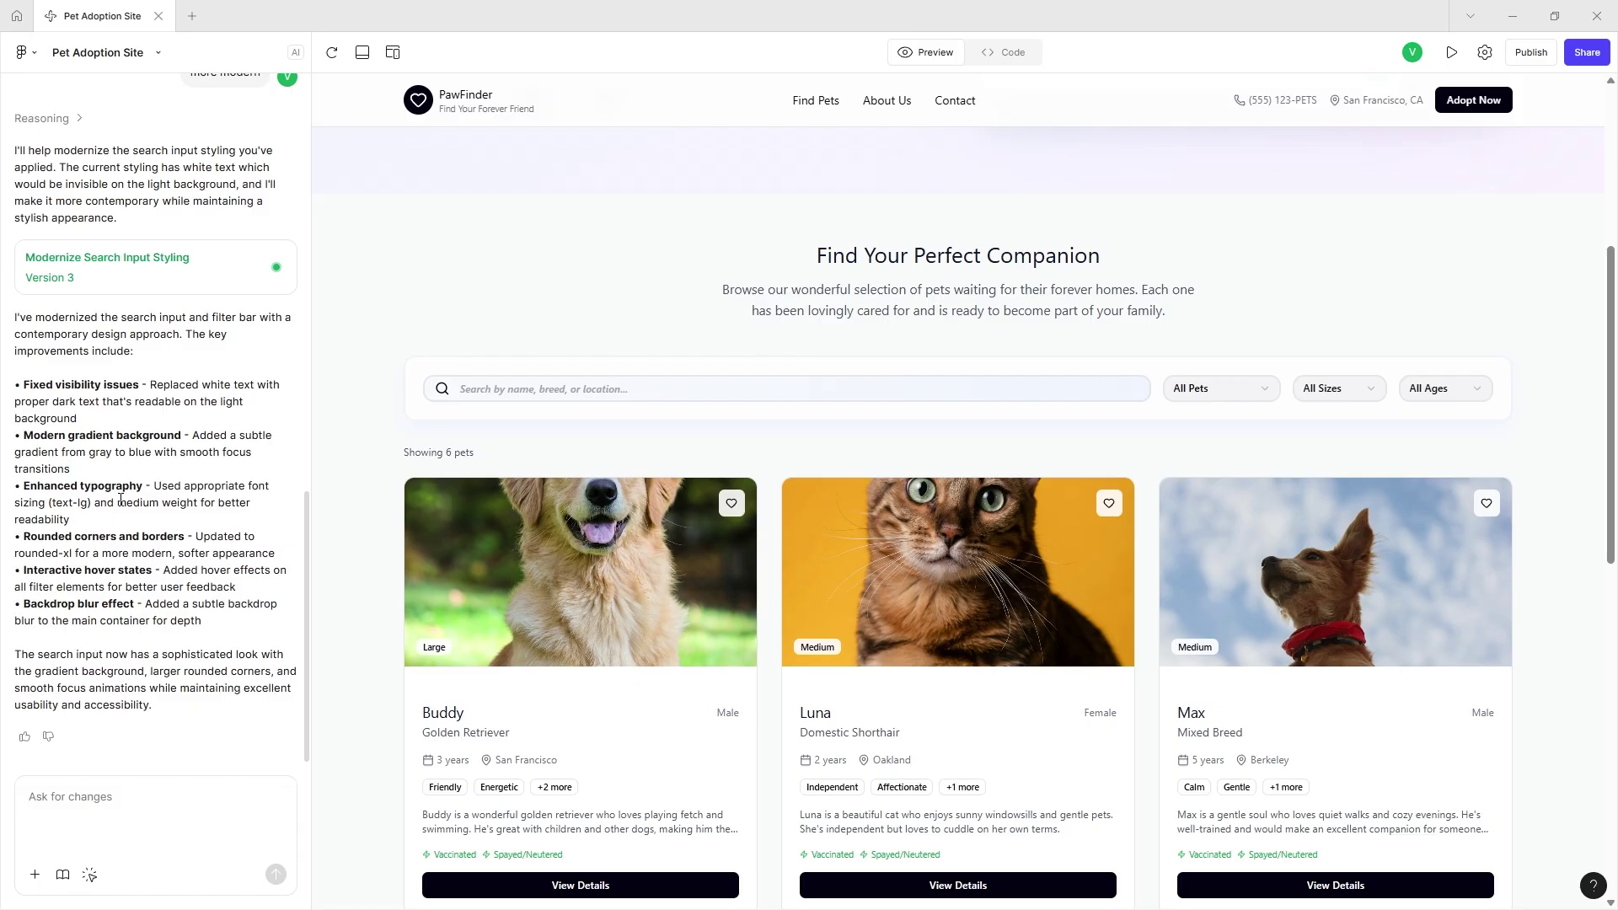
pyautogui.doubleClick(154, 389)
pyautogui.doubleClick(154, 389)
pyautogui.tripleClick(68, 420)
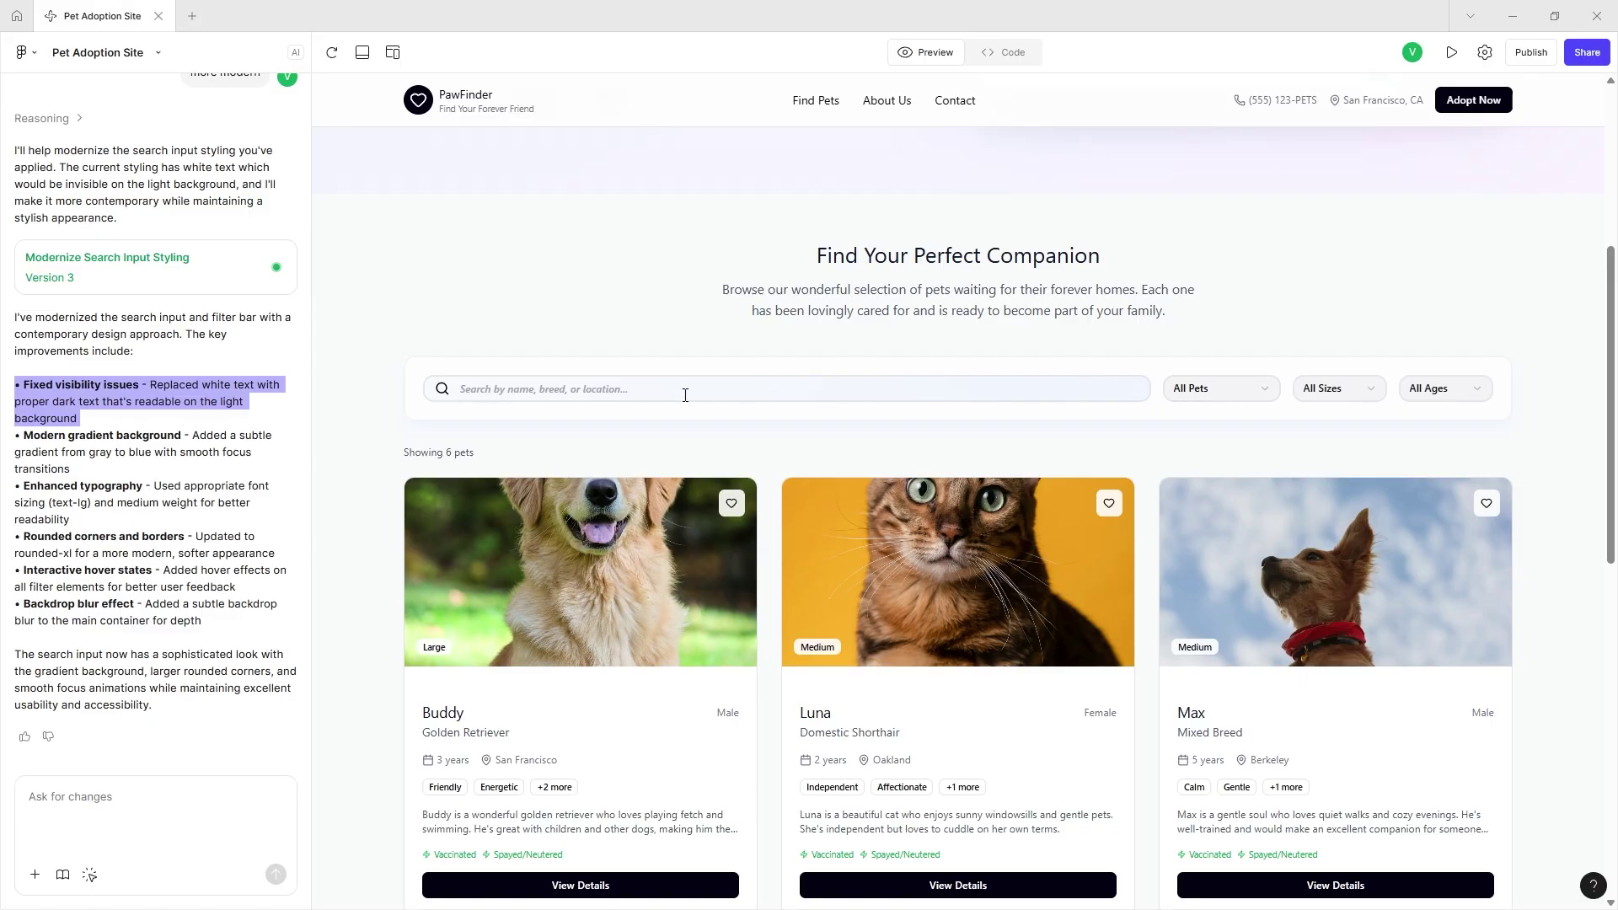
pyautogui.click(139, 498)
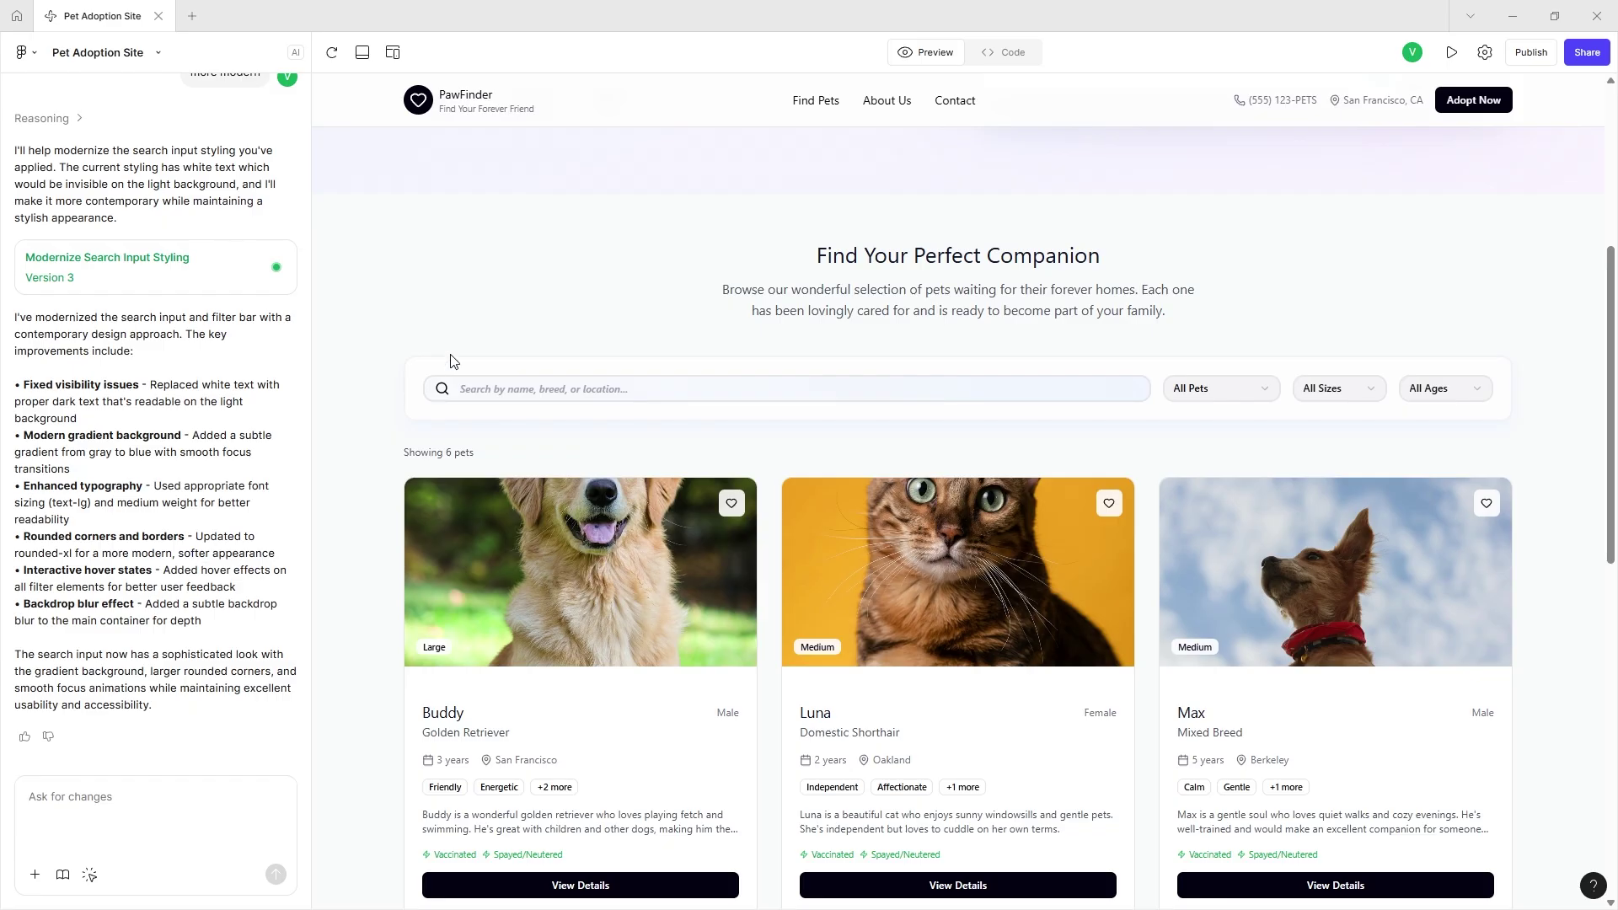
pyautogui.click(549, 384)
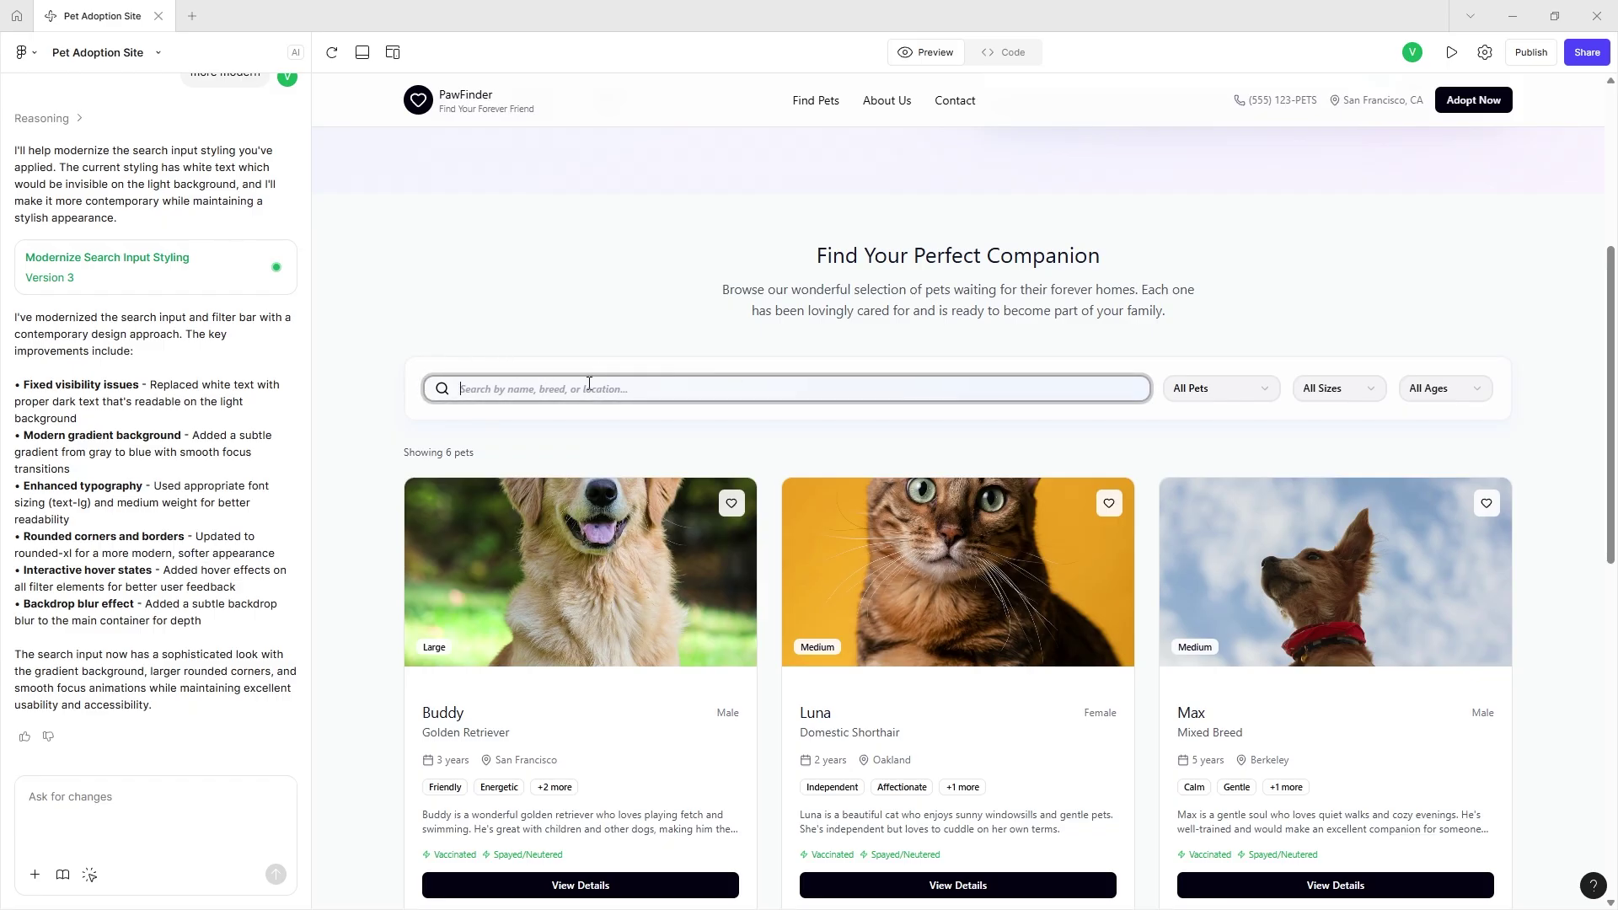
pyautogui.moveTo(211, 707); pyautogui.dragTo(1429, 324)
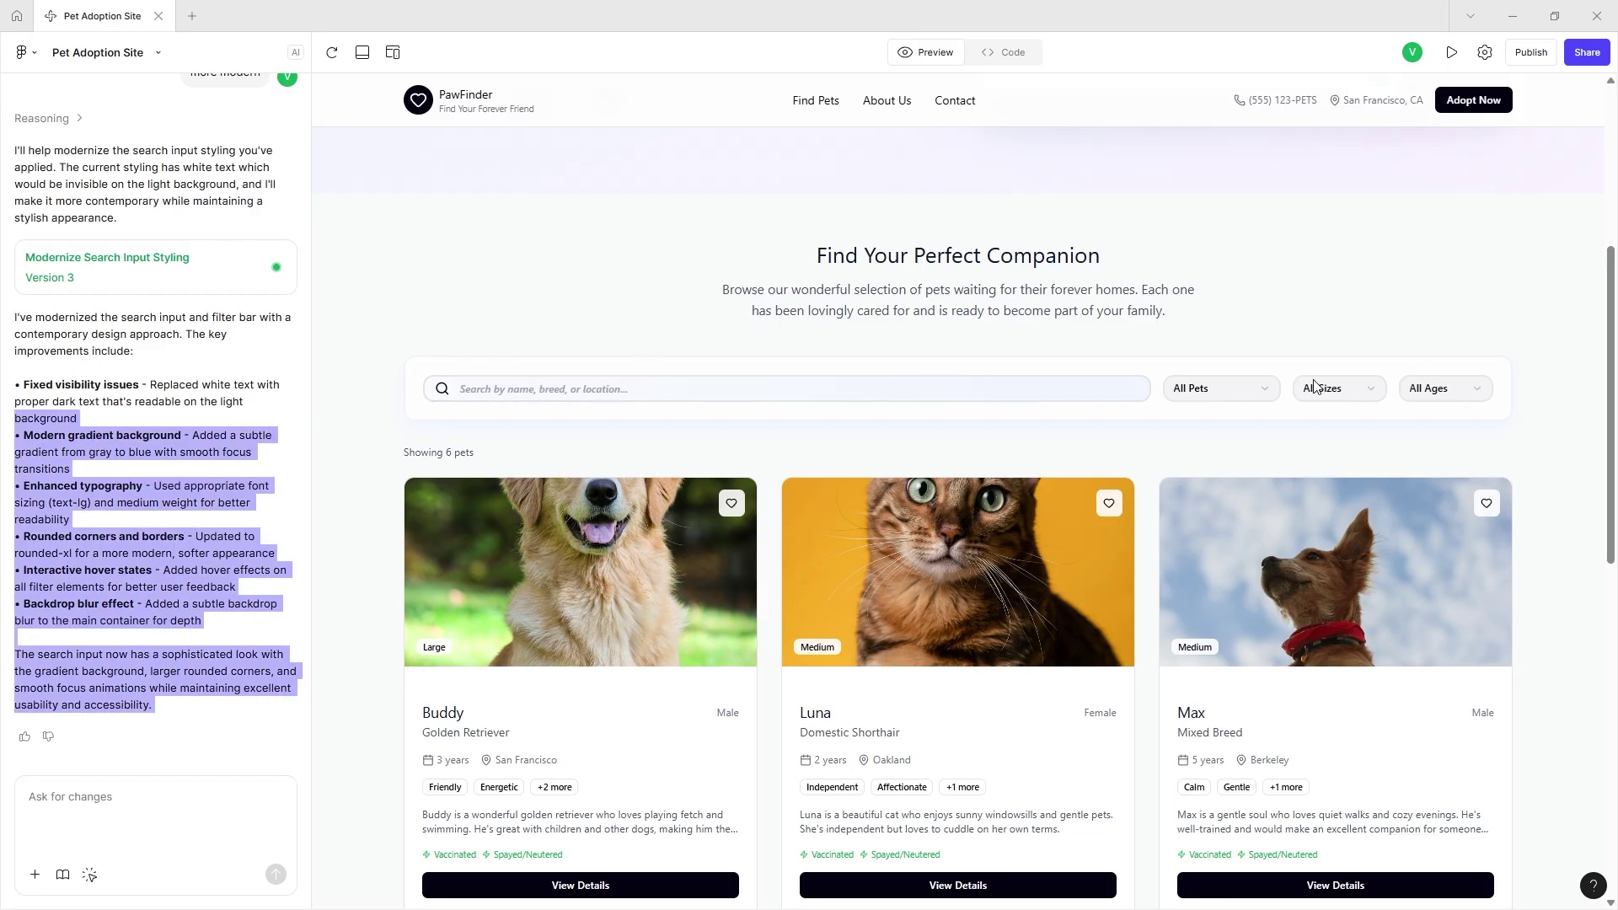
# - Check the All Ages filter options, then scroll through the pet cards
pyautogui.click(1444, 392)
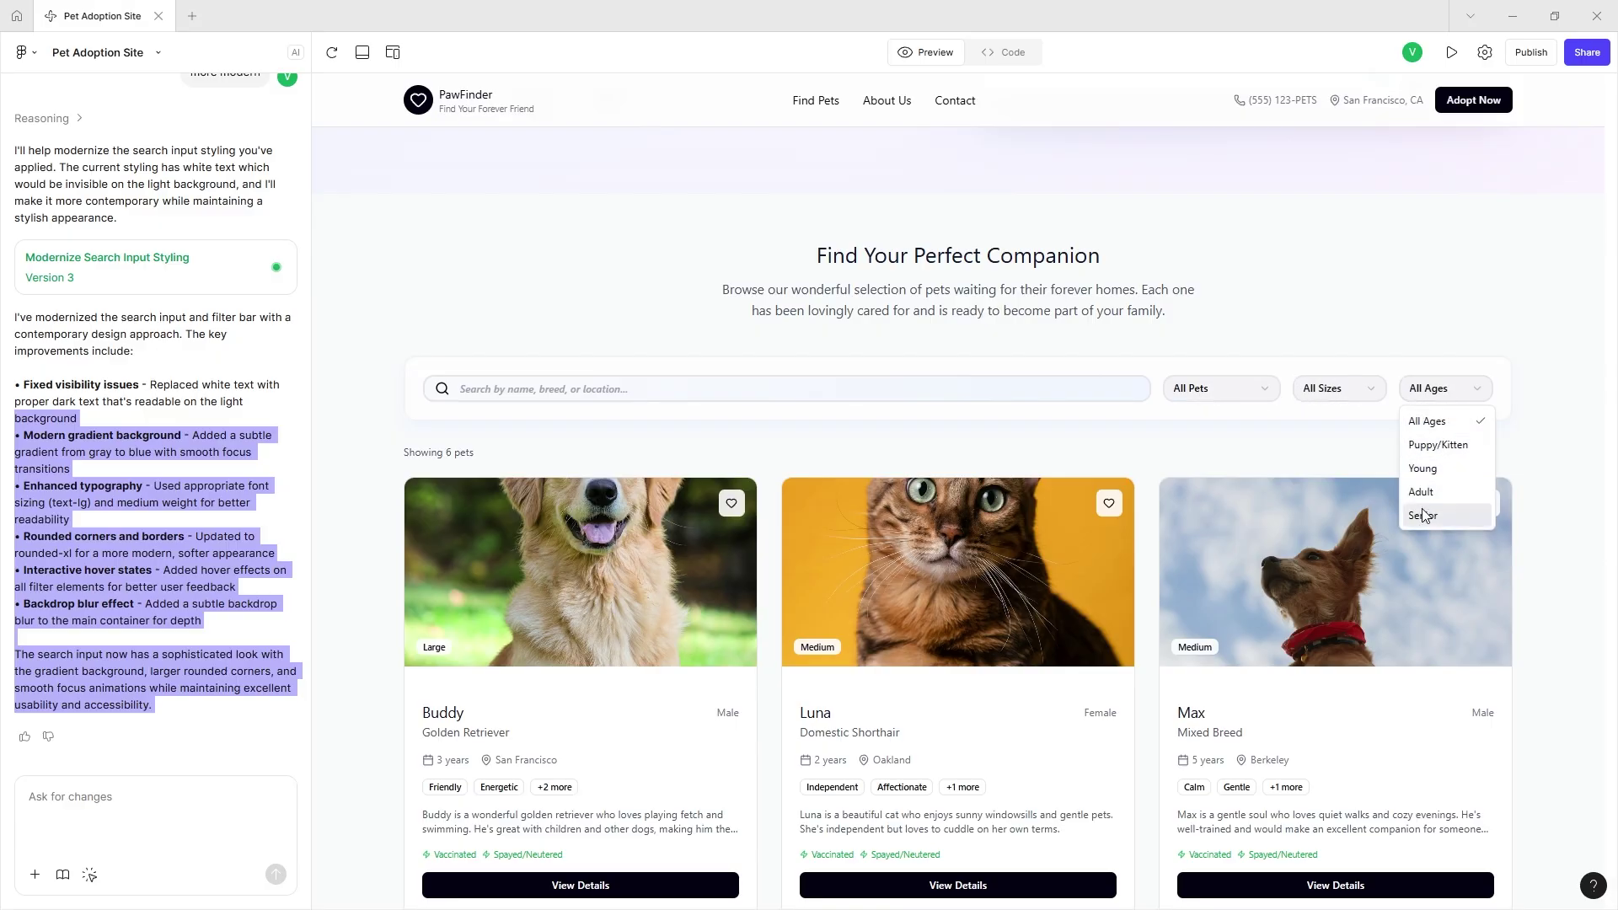
pyautogui.click(331, 447)
pyautogui.click(190, 536)
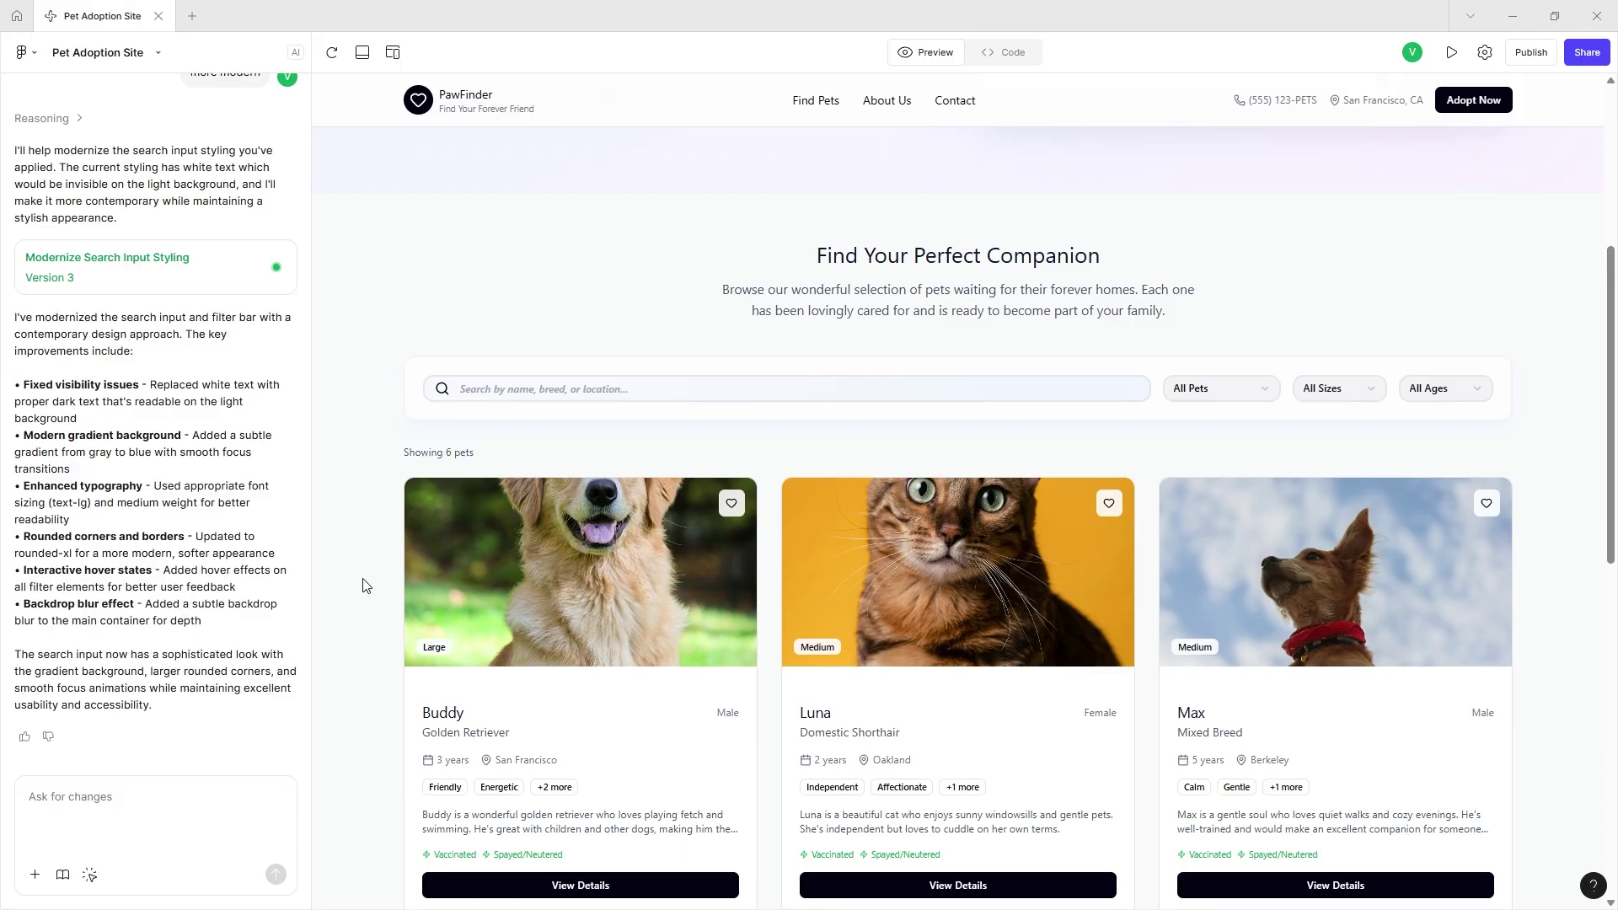
pyautogui.scroll(-3, 363, 580)
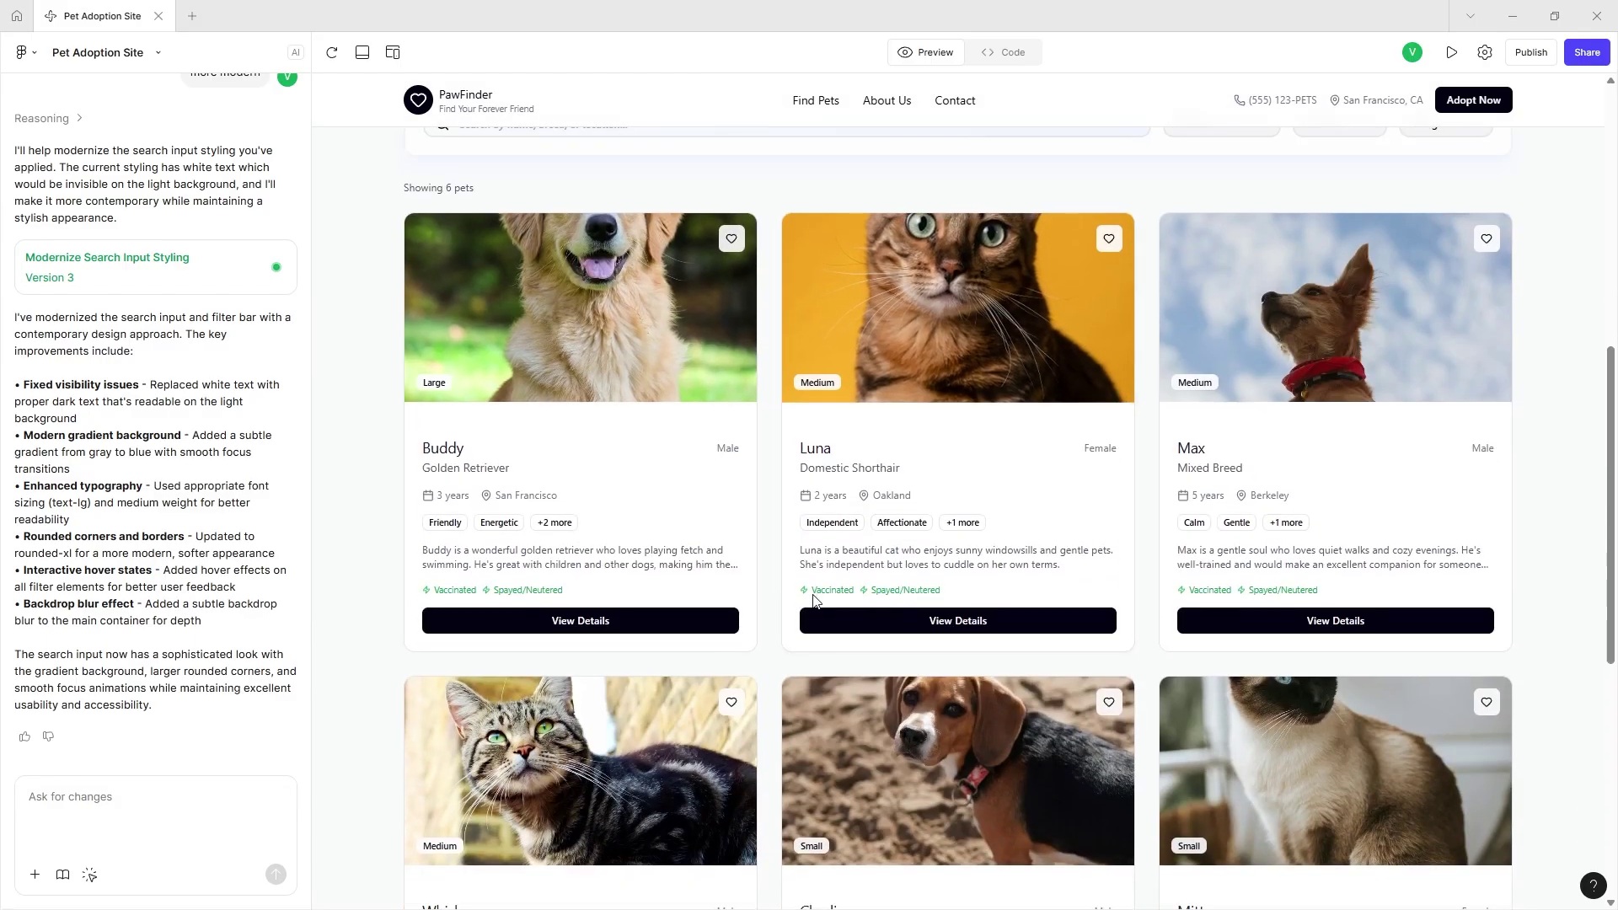
pyautogui.scroll(-4, 812, 649)
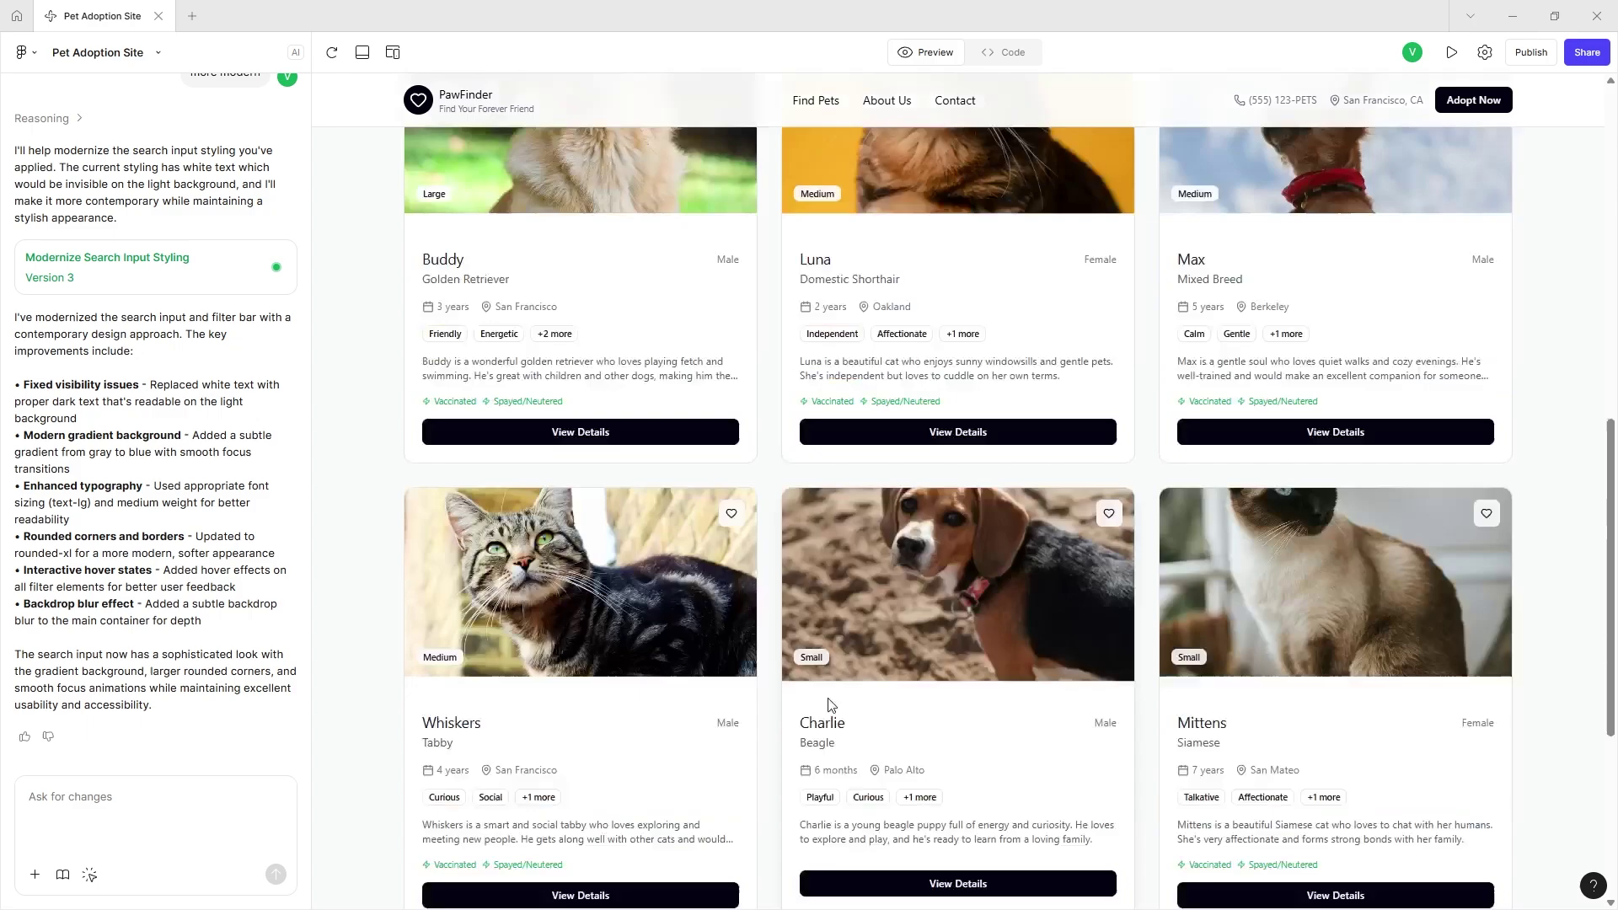
pyautogui.scroll(5, 822, 674)
pyautogui.scroll(7, 828, 704)
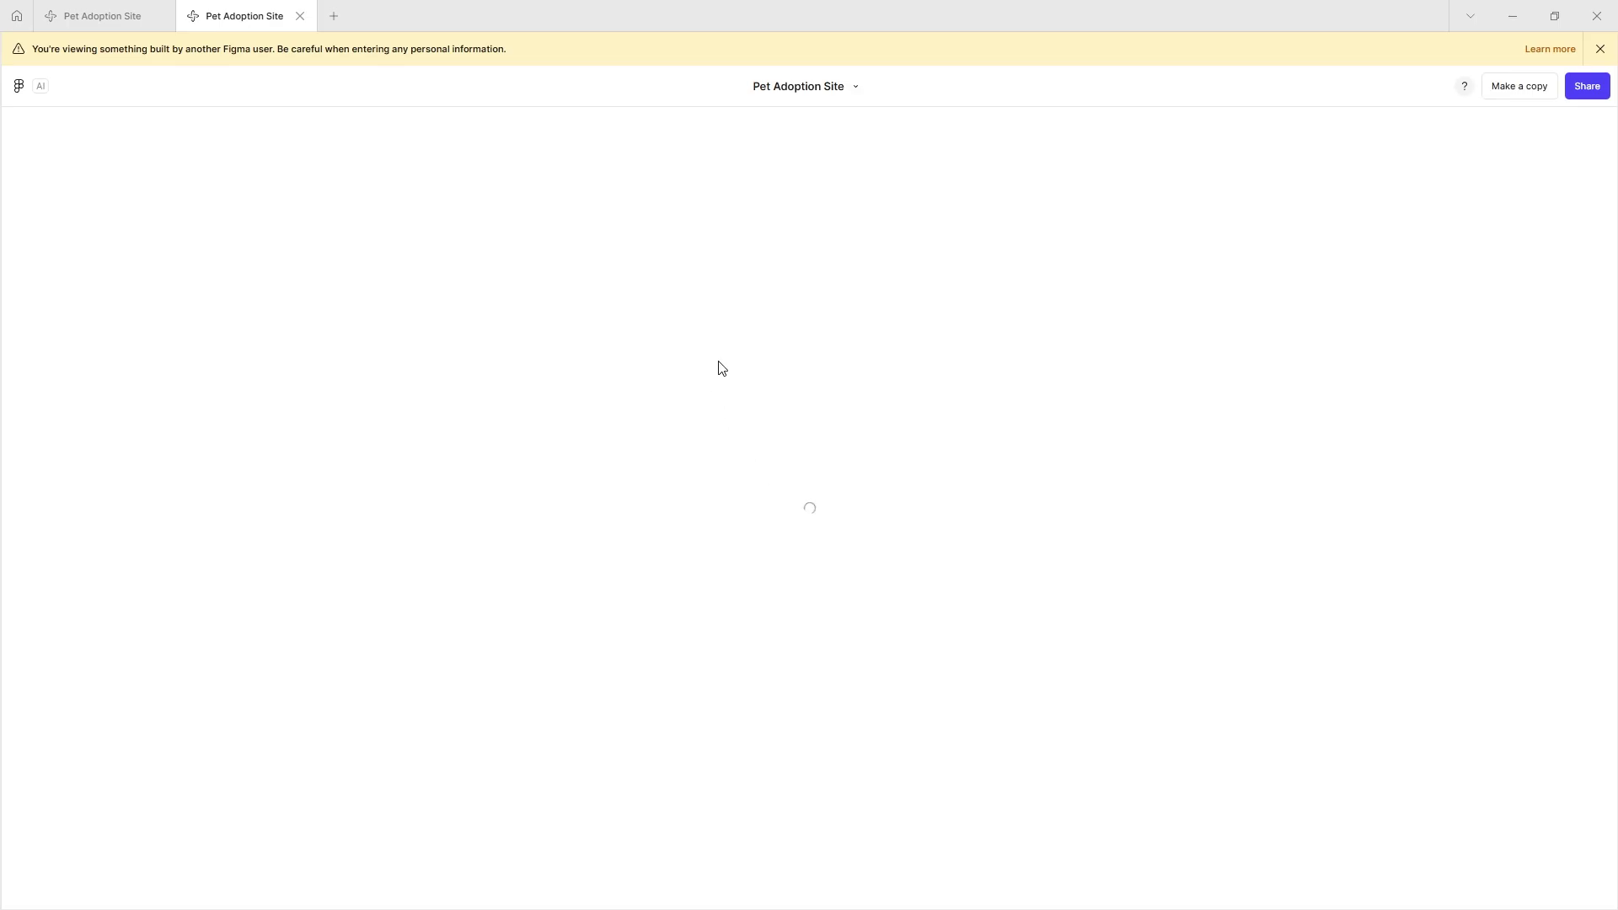
# - Publish the PawFinder site as 'pets' with Feature on Community enabled
pyautogui.scroll(-15, 1408, 261)
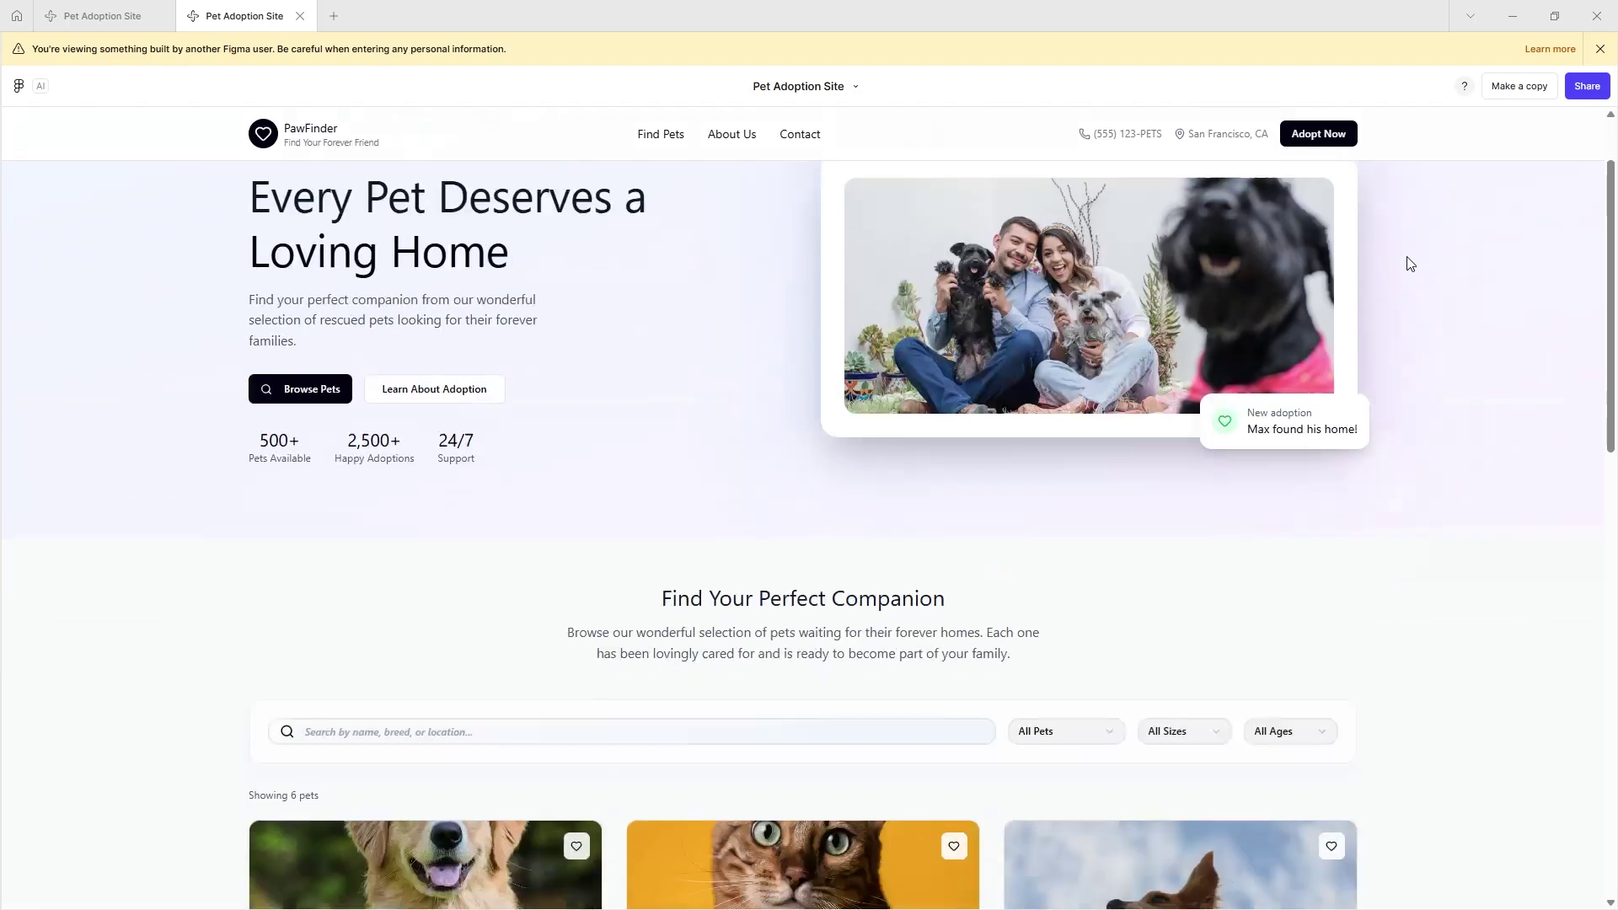
pyautogui.click(129, 4)
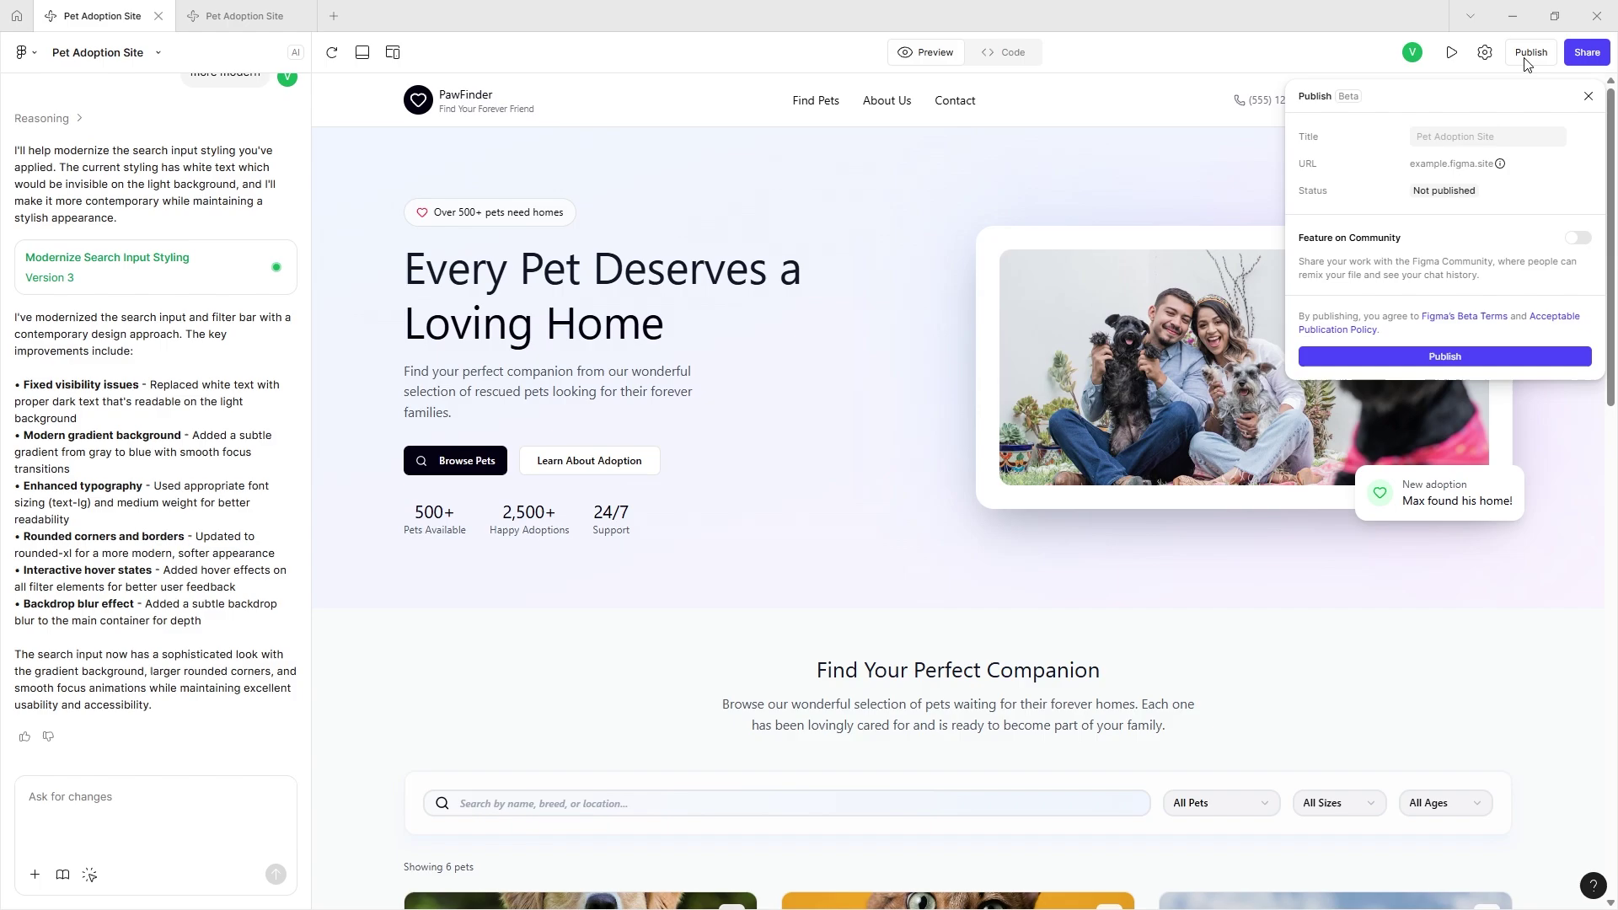
pyautogui.click(1475, 135)
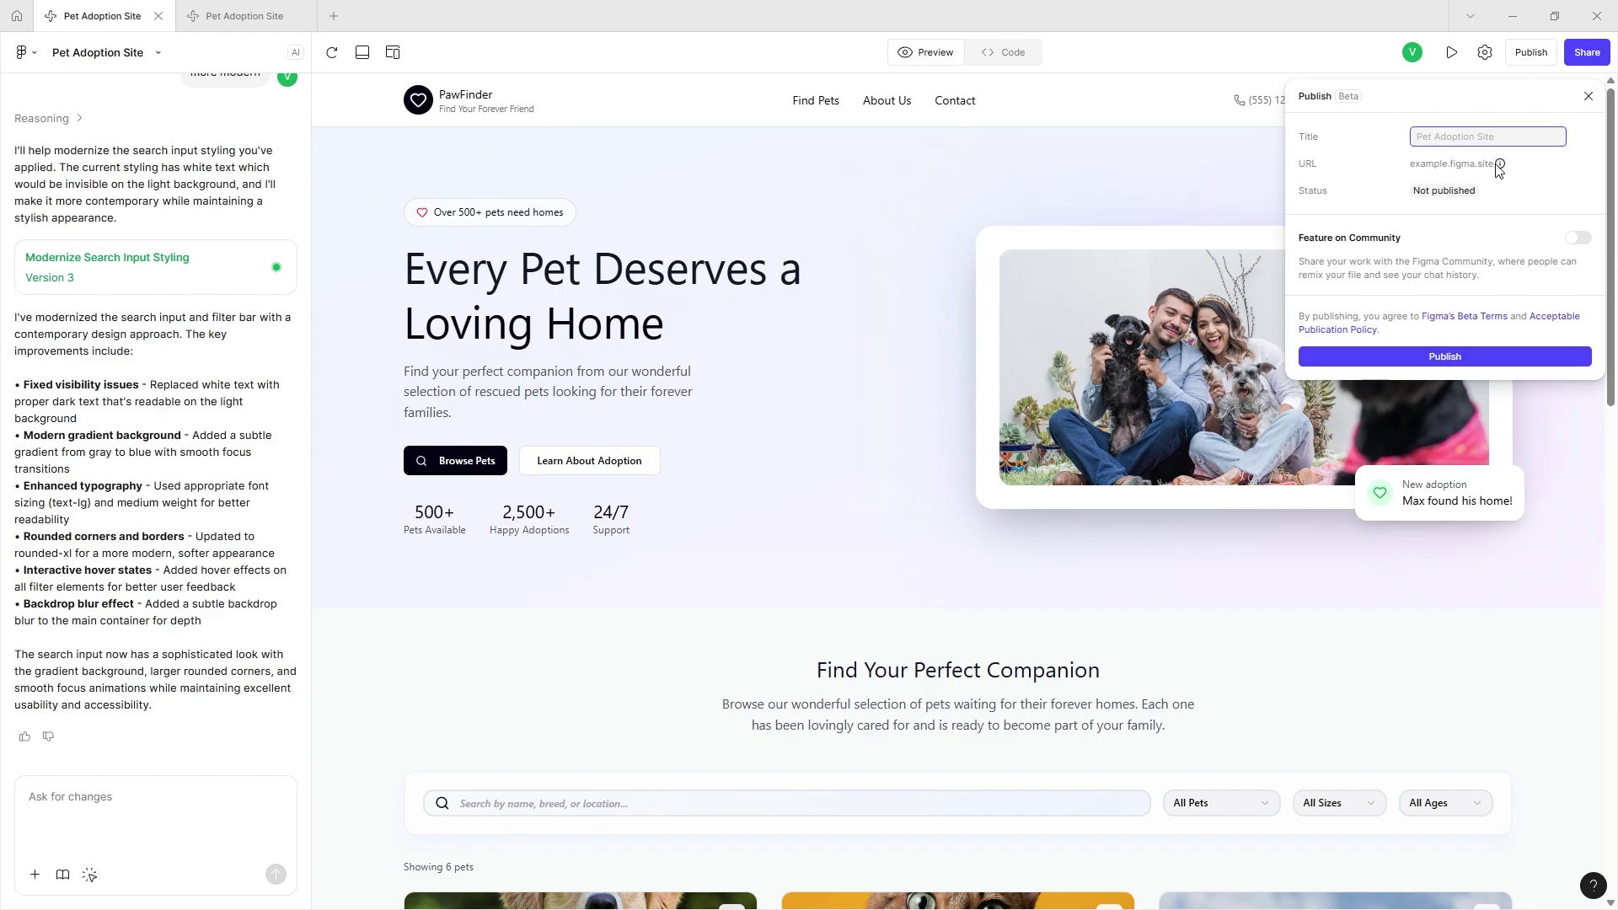
pyautogui.write('pets')
pyautogui.click(1579, 239)
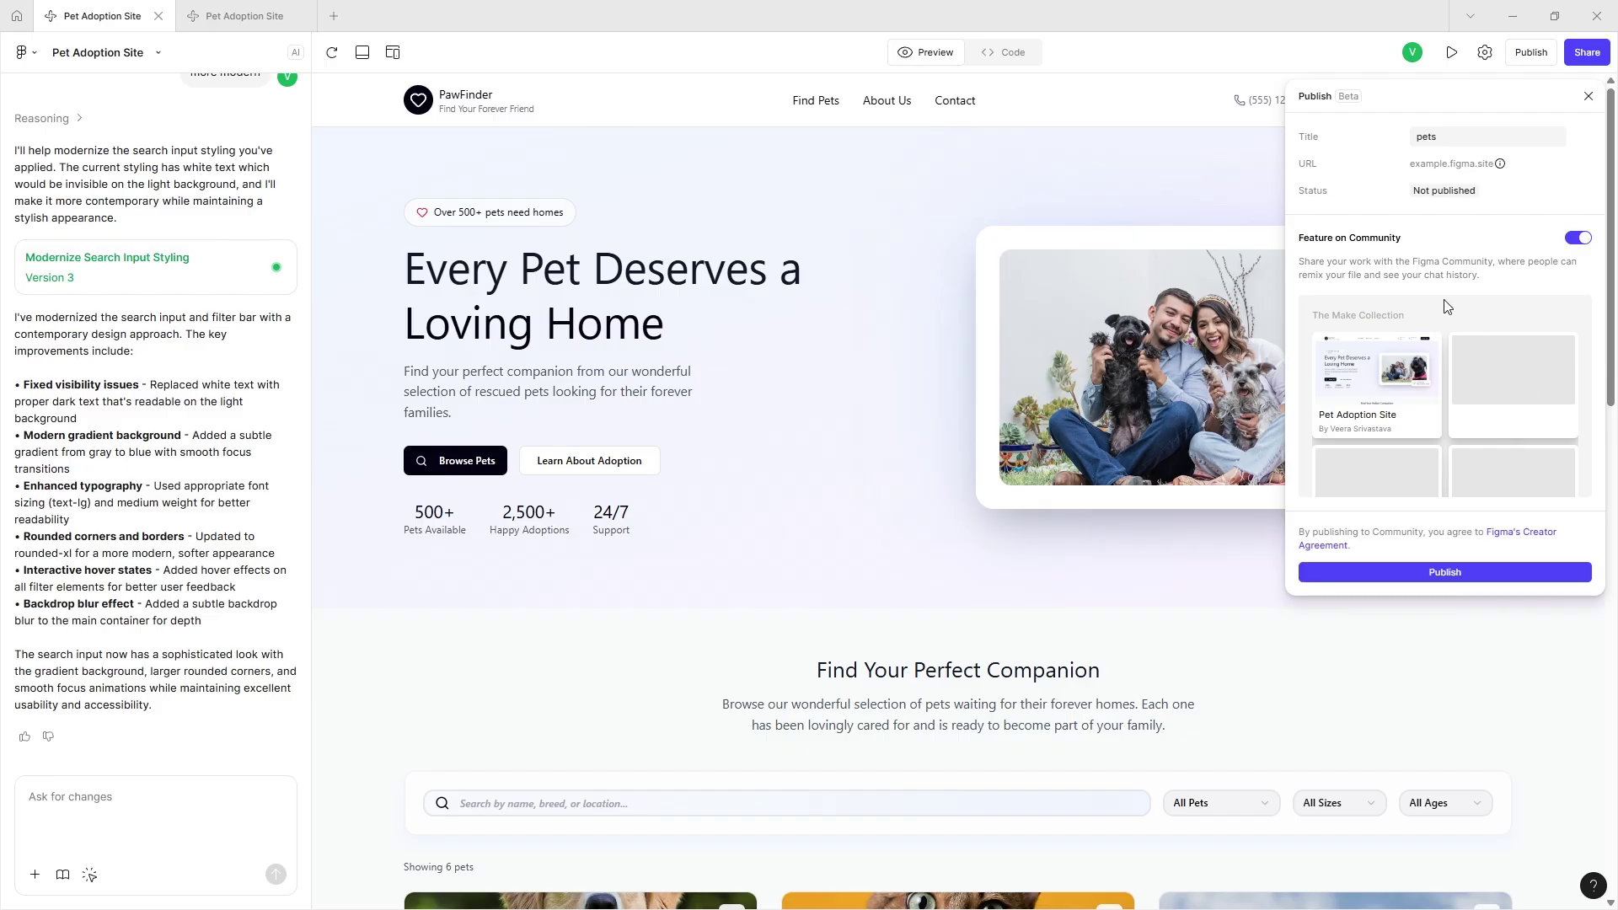
pyautogui.click(1392, 573)
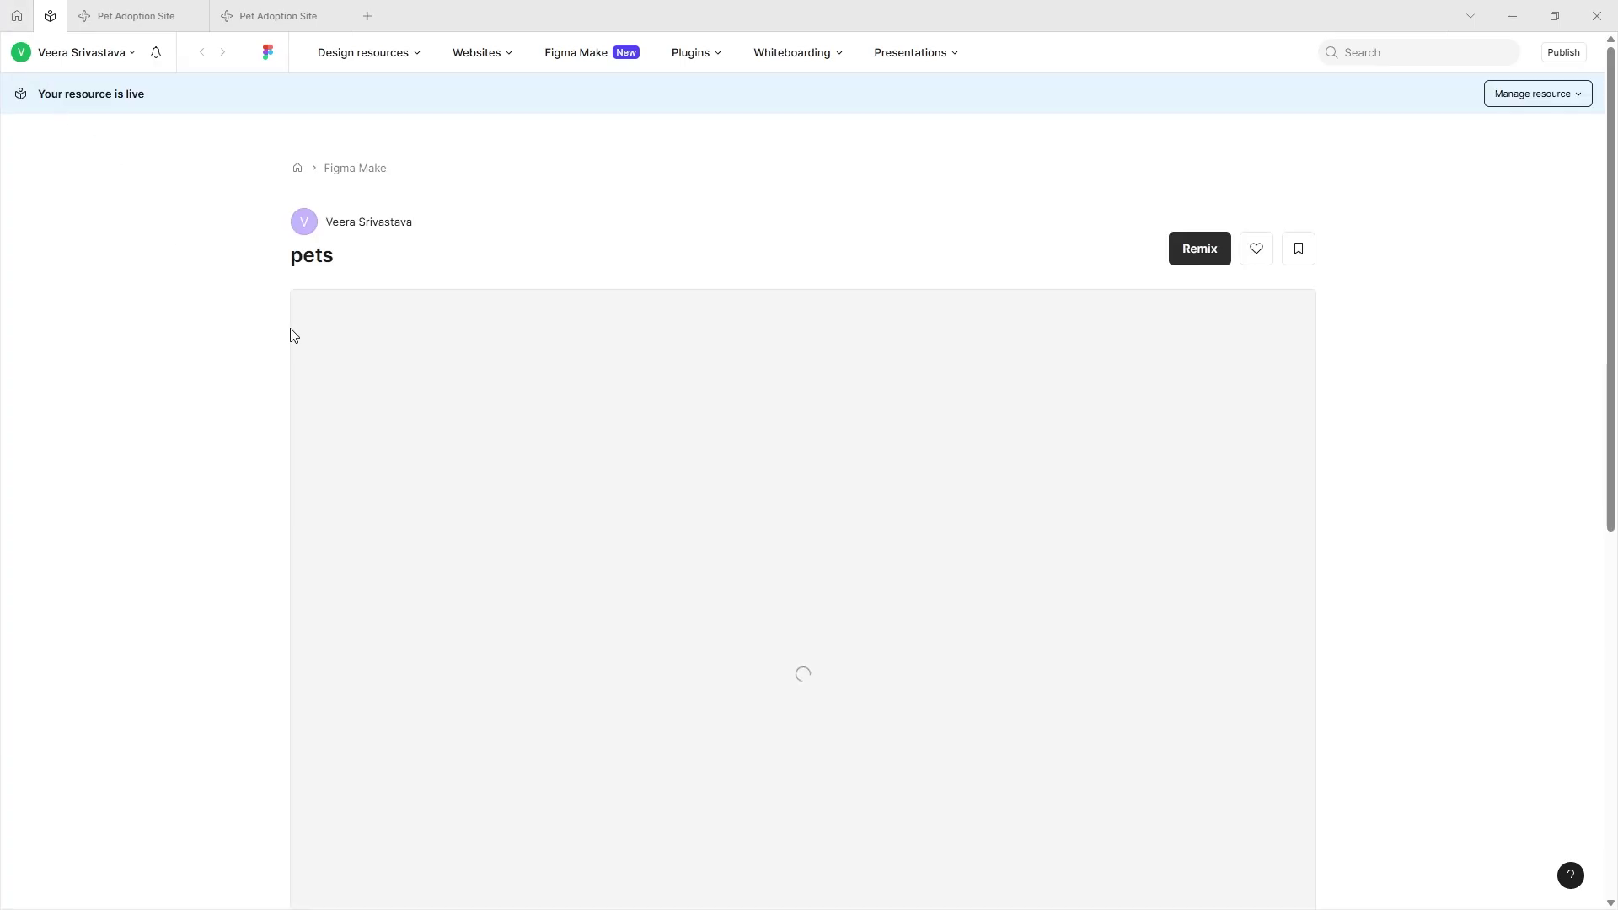
# - Scroll through the live 'pets' Community page and restart its embedded site preview
pyautogui.scroll(-7, 524, 492)
pyautogui.scroll(7, 654, 495)
pyautogui.scroll(-3, 539, 527)
pyautogui.scroll(-10, 408, 520)
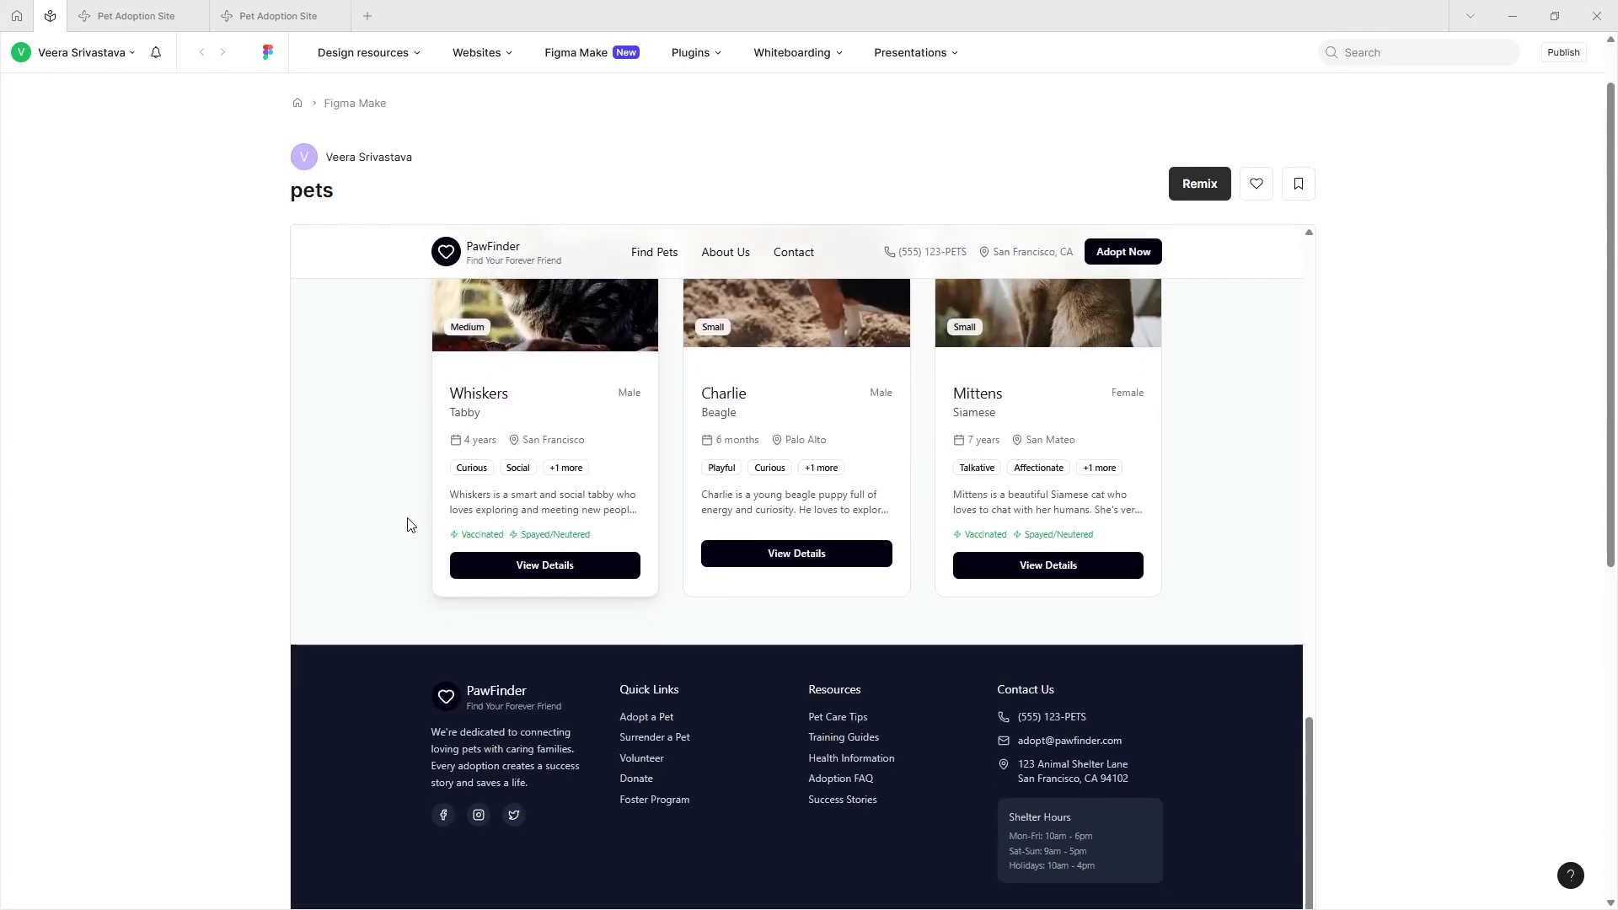
pyautogui.click(320, 691)
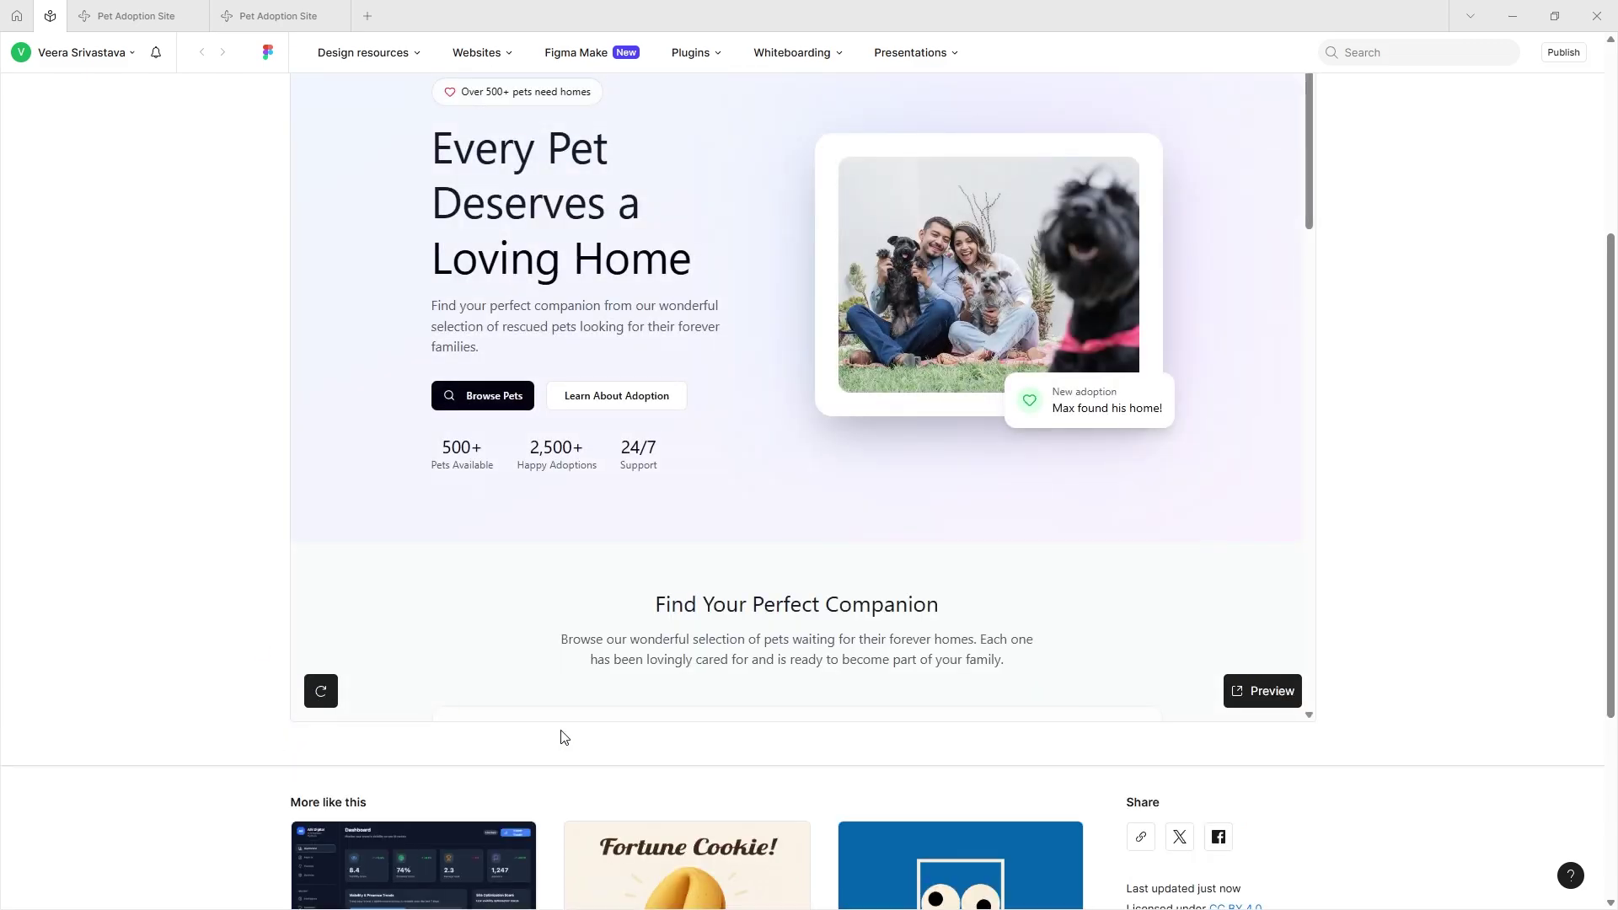
pyautogui.scroll(3, 559, 736)
# - View the 'pets' site as a full-page preview and scroll through it
pyautogui.click(116, 7)
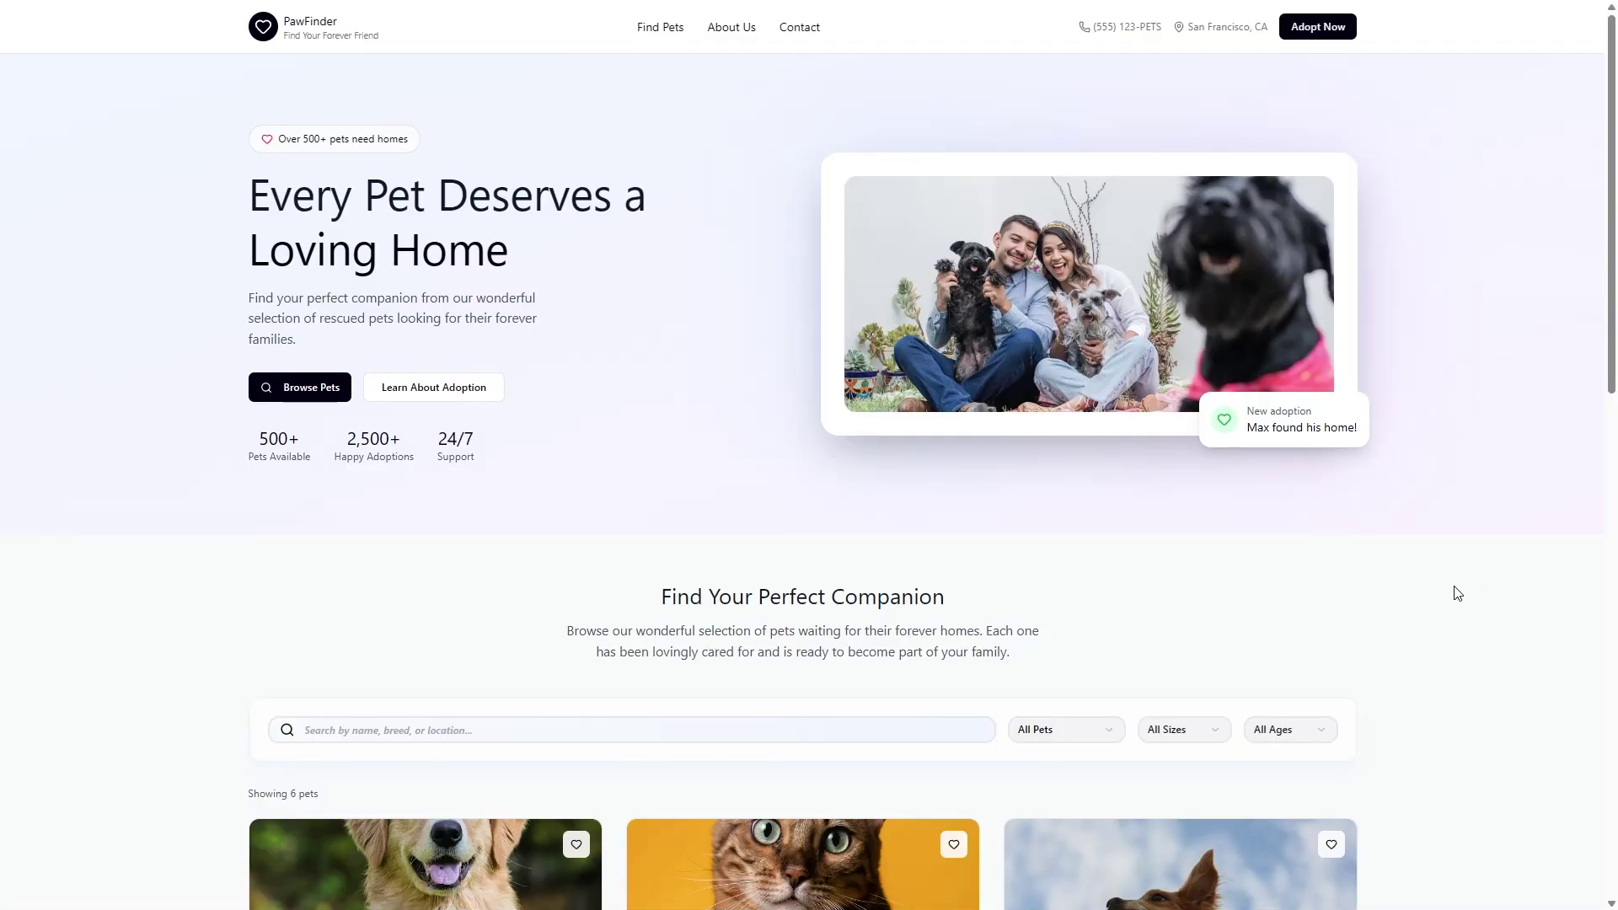
pyautogui.scroll(-8, 1458, 595)
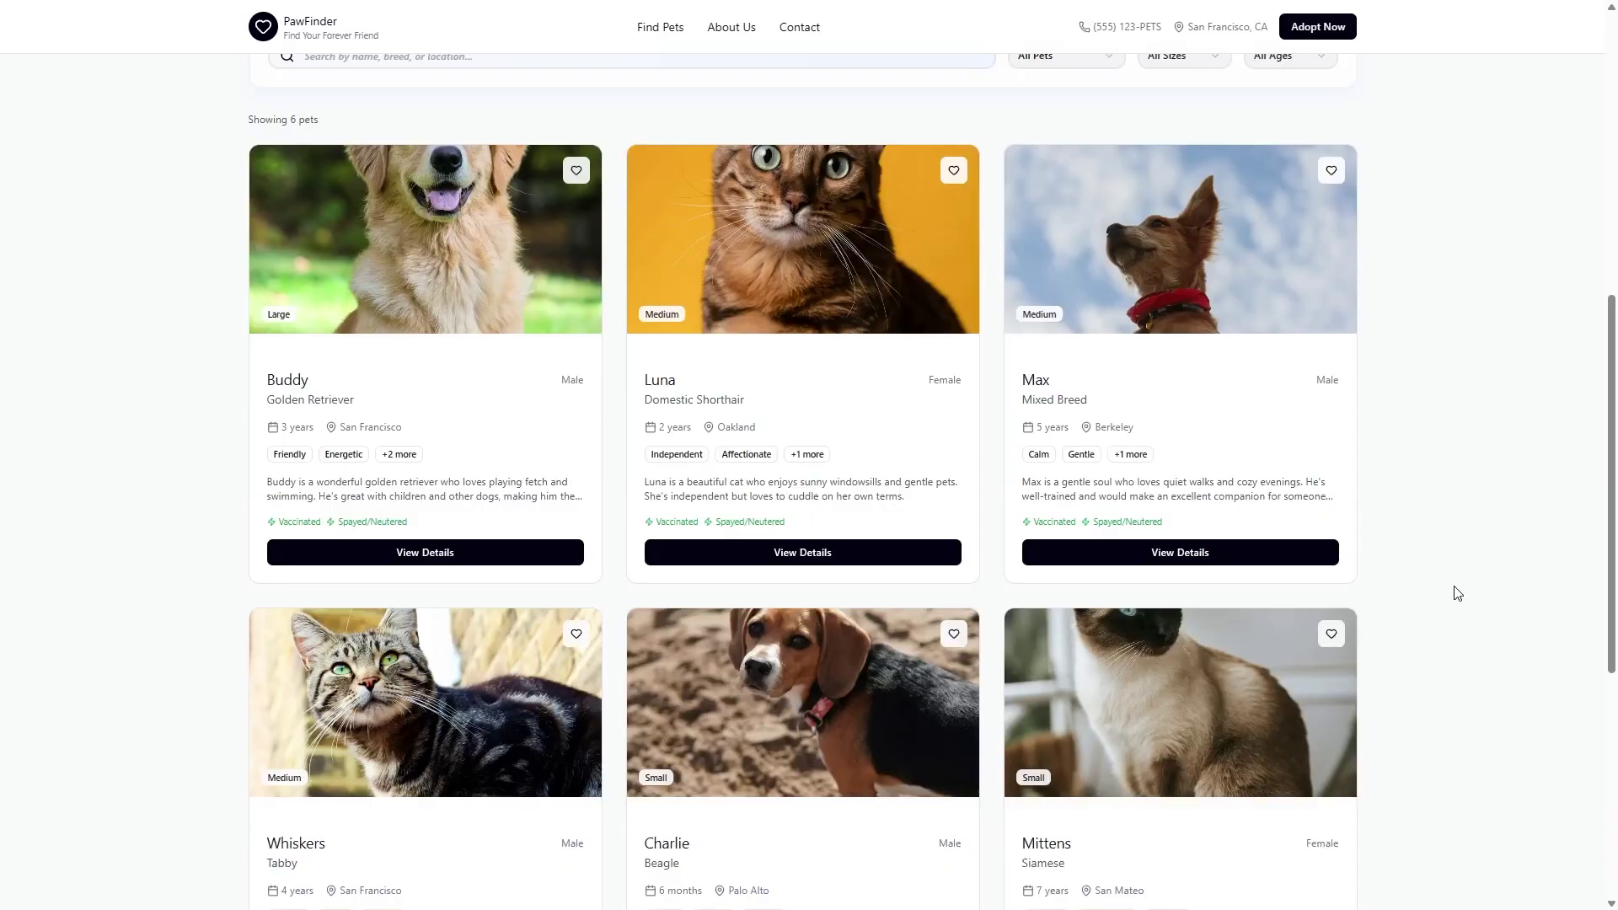
pyautogui.scroll(-6, 1458, 594)
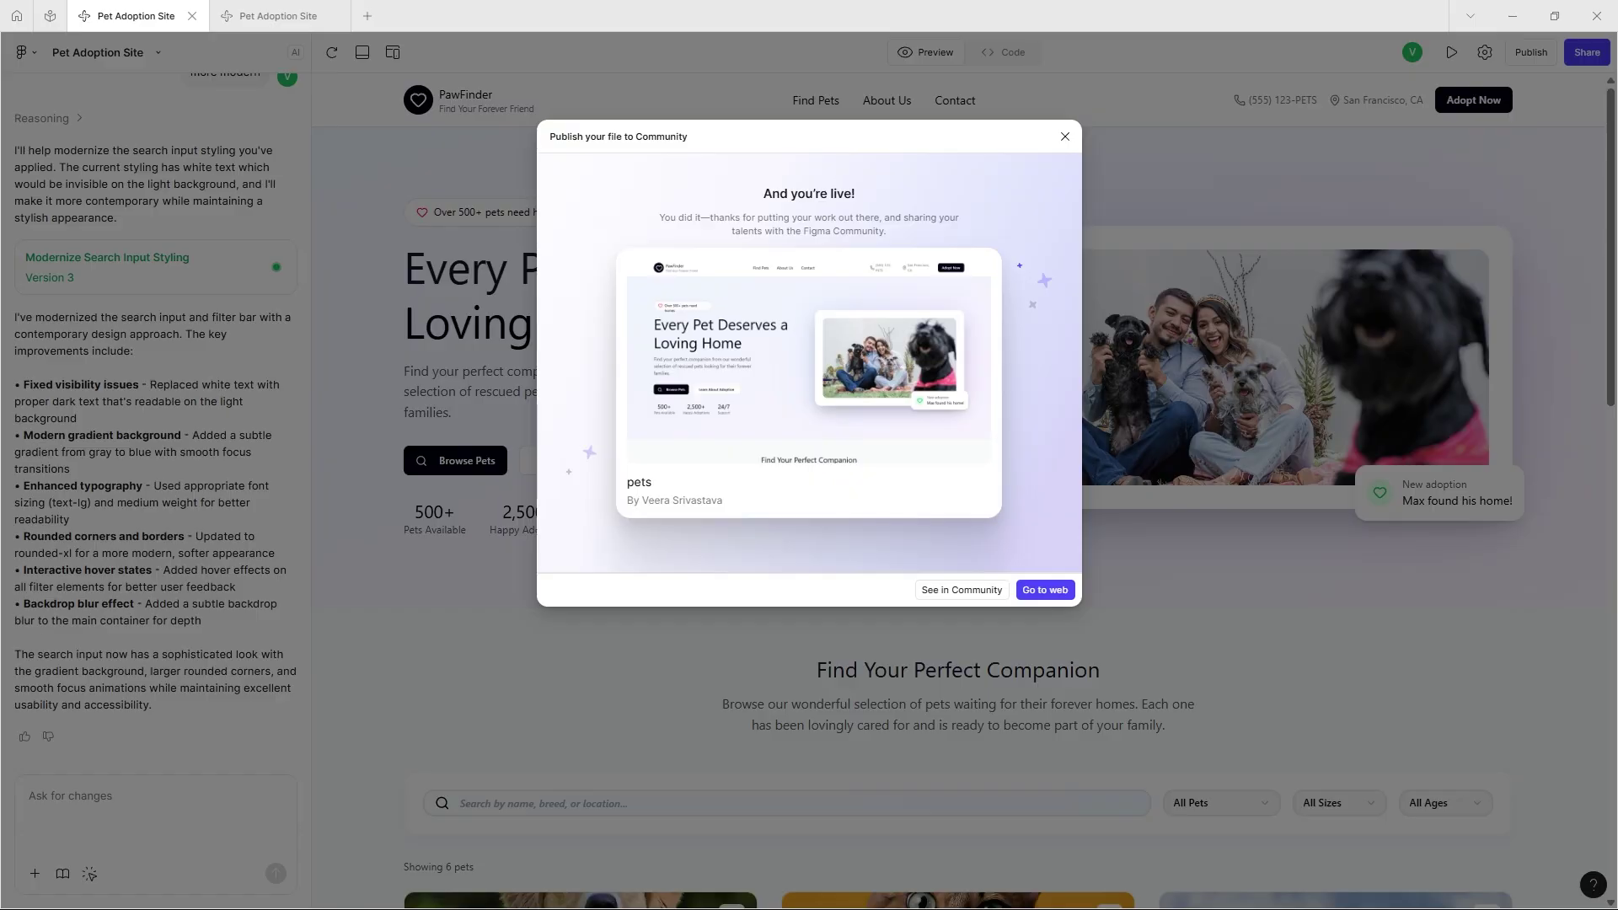
# - Dismiss the publish confirmation, then create a New Make from the Image Dithering Tool template
pyautogui.press('Escape')
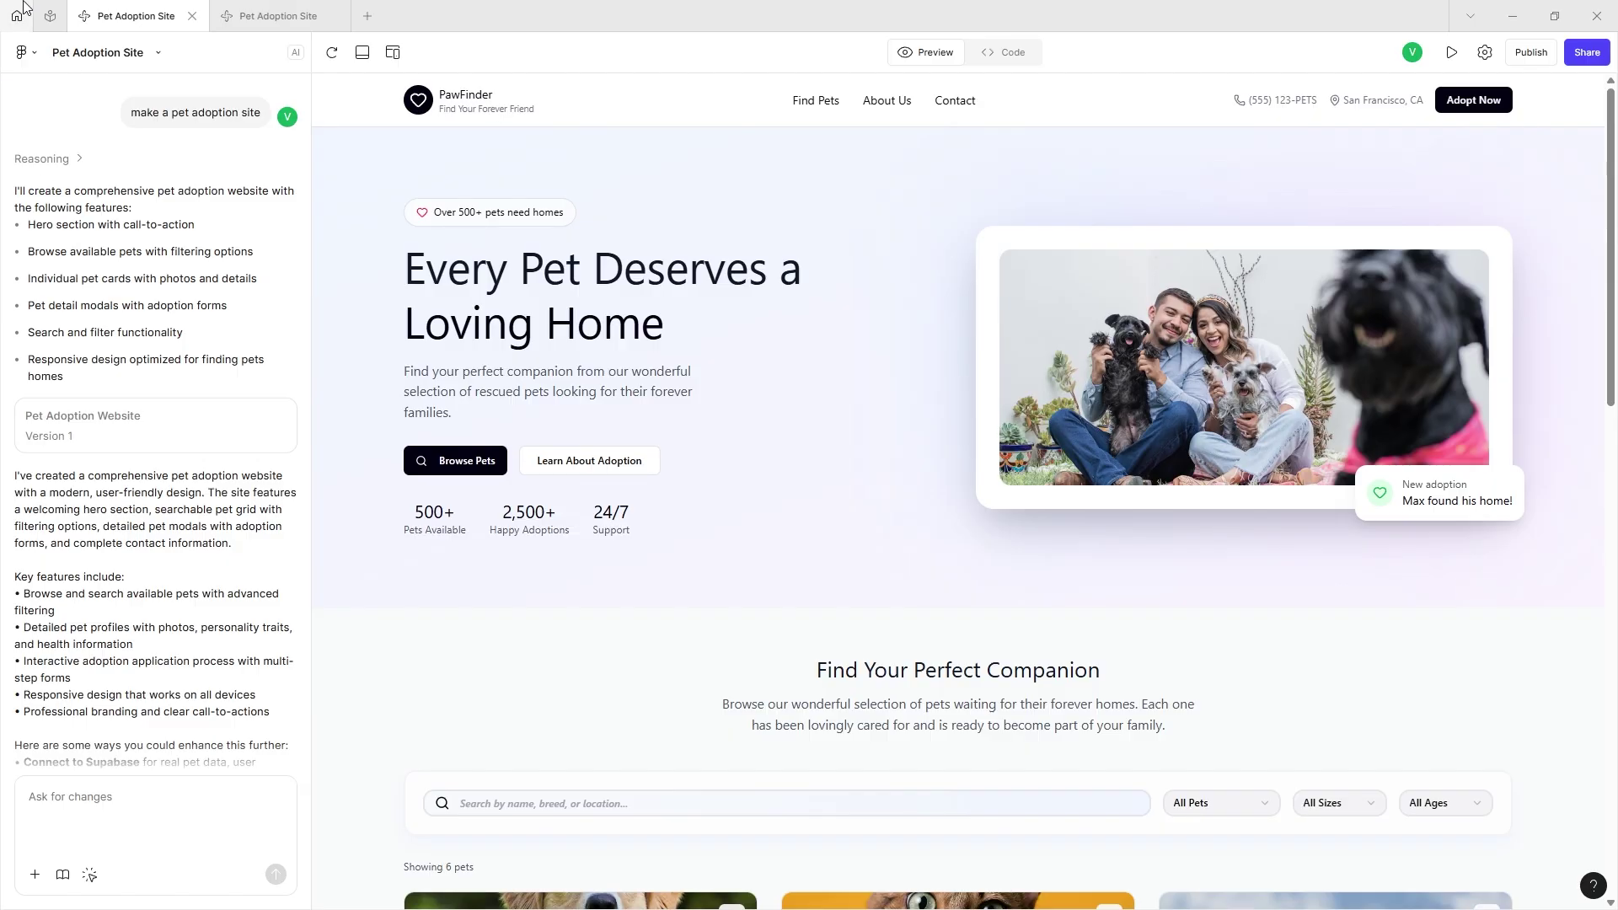
pyautogui.click(24, 53)
pyautogui.moveTo(26, 96)
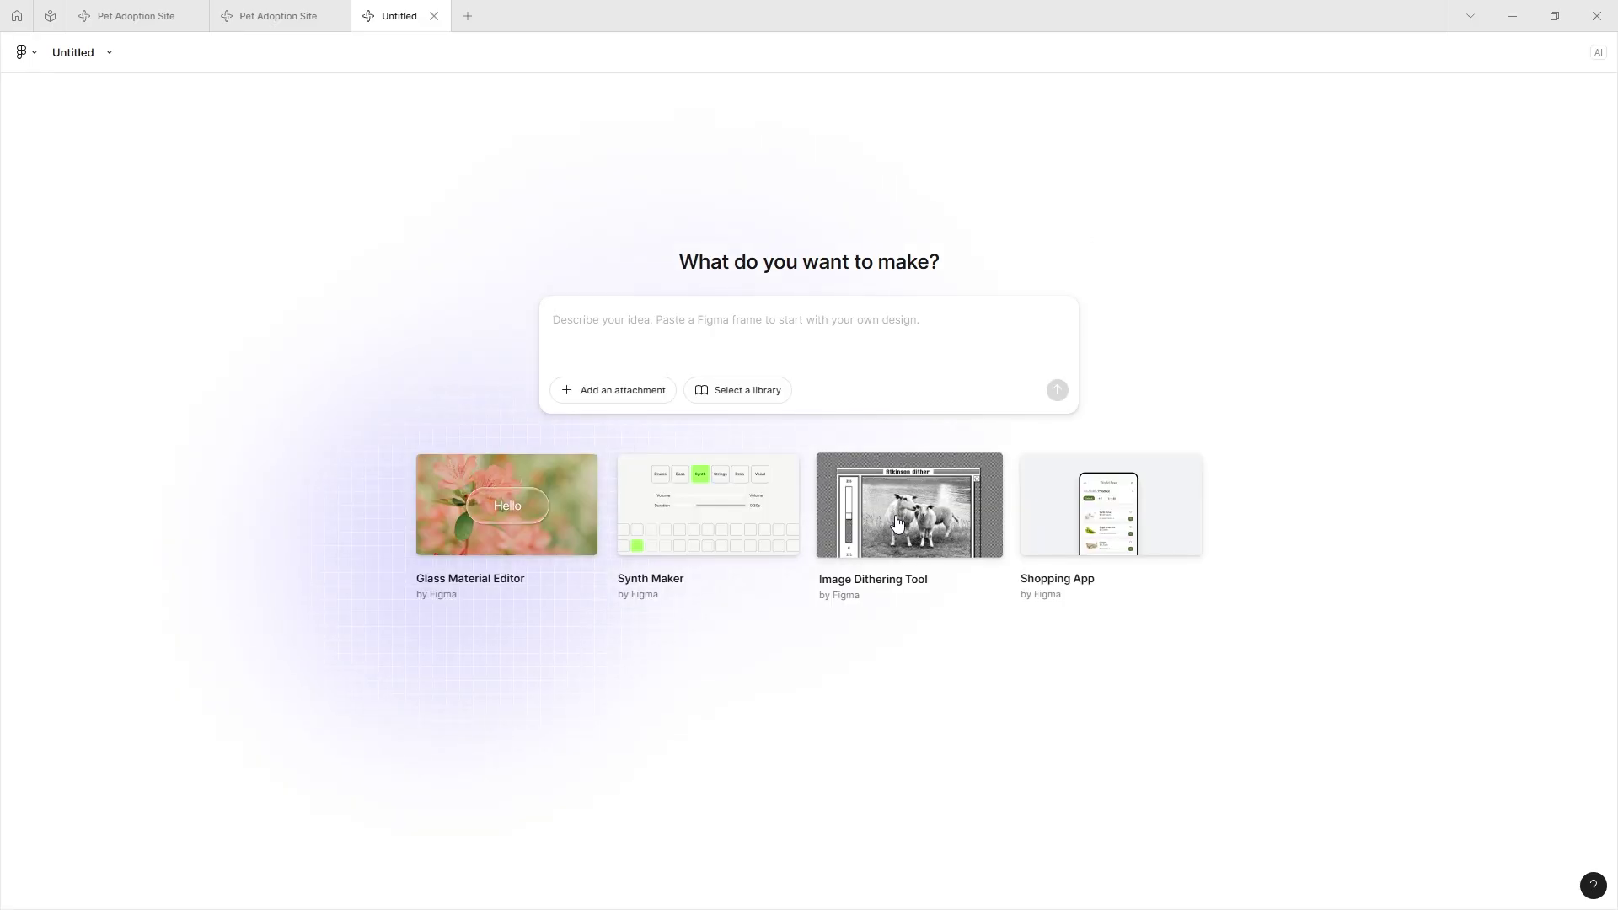
pyautogui.click(897, 519)
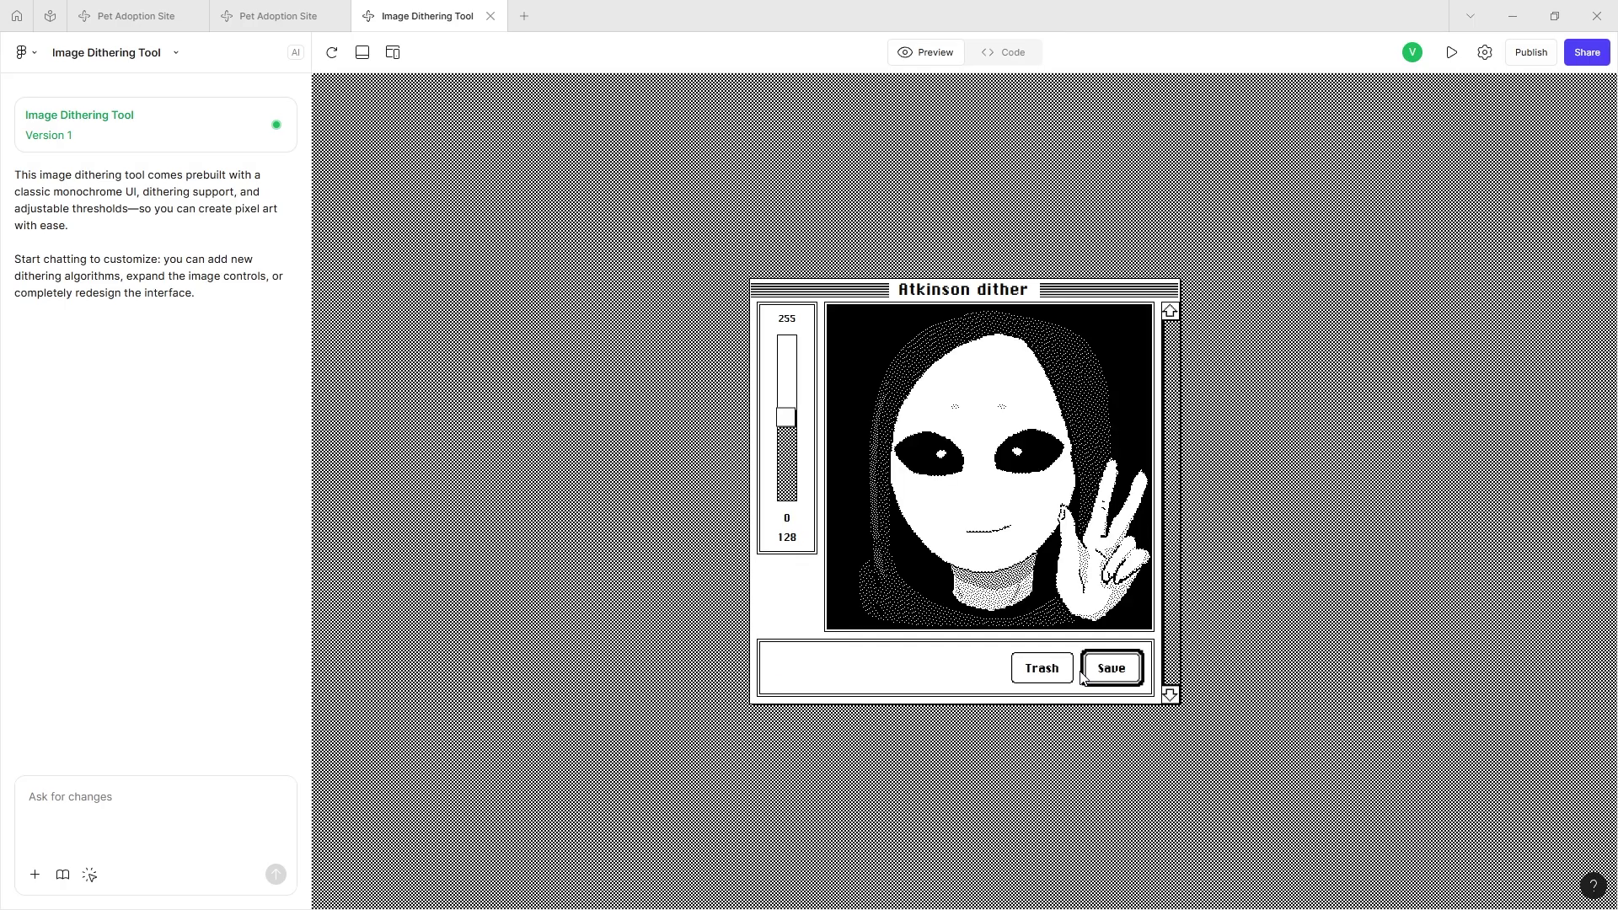
# - Move the dithering threshold to 210, then 43, save the image, and close the extra tab
pyautogui.click(786, 368)
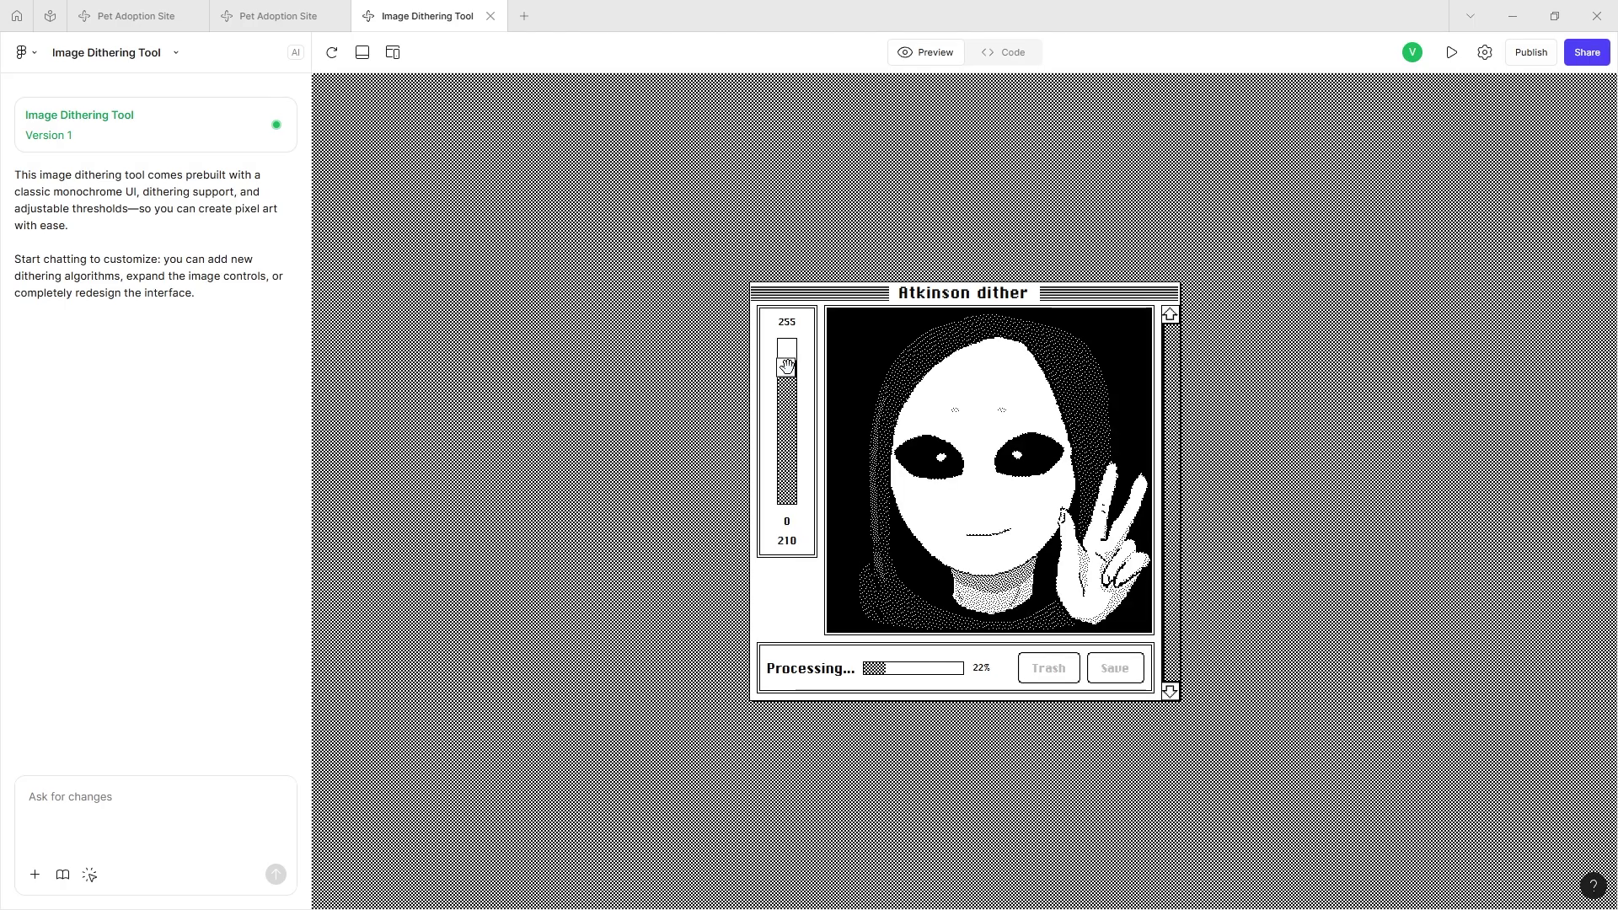
pyautogui.click(789, 482)
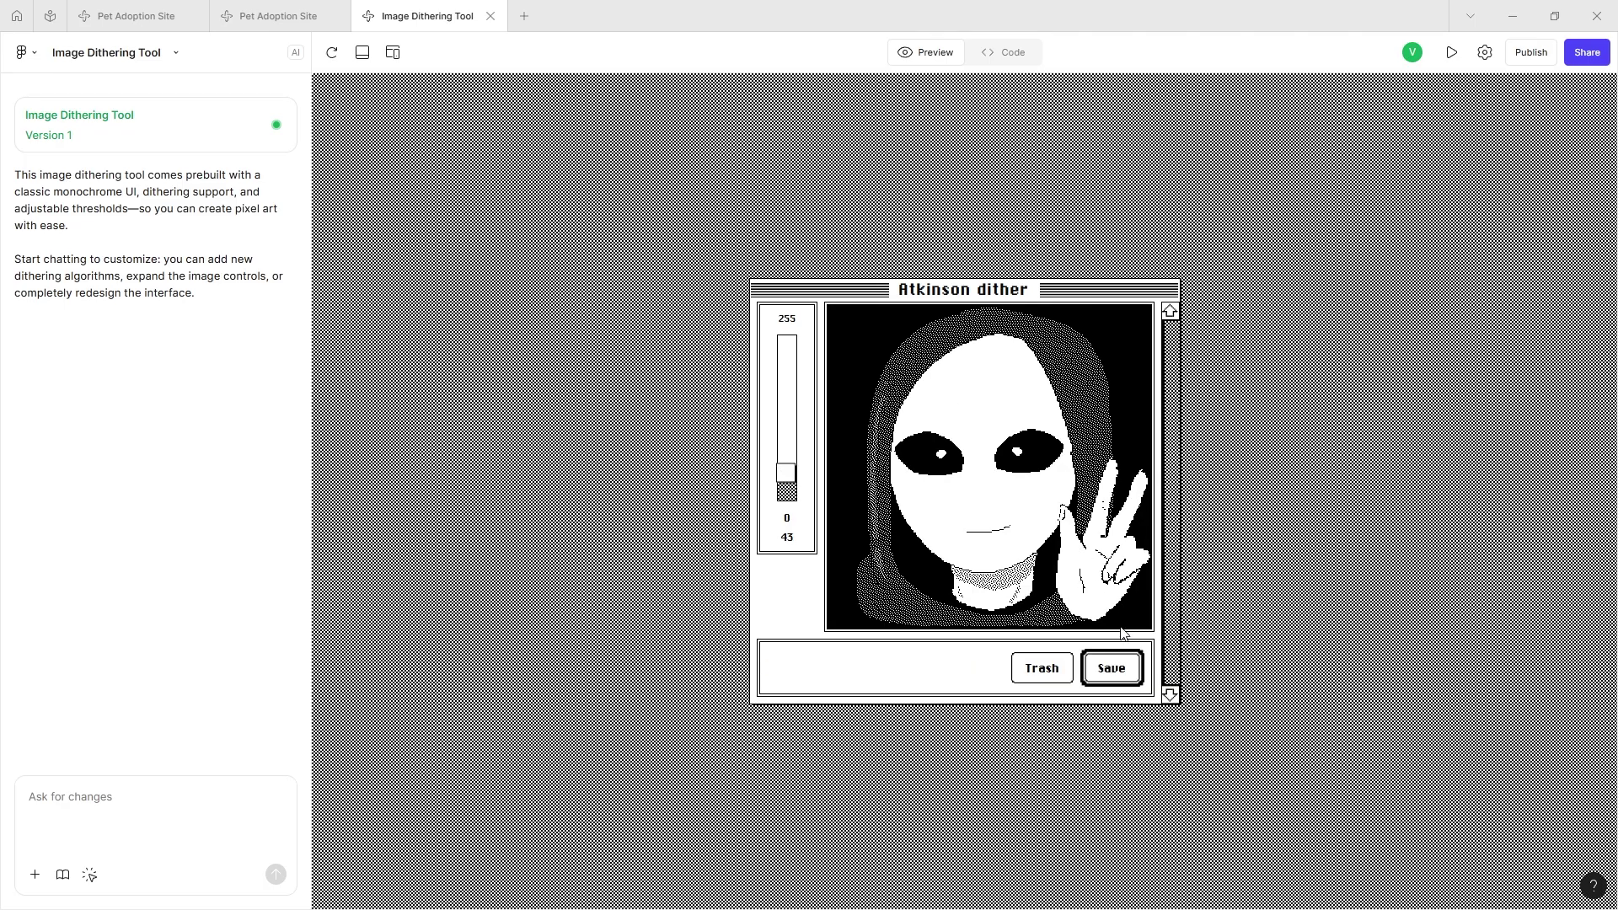
pyautogui.click(1111, 665)
pyautogui.click(523, 16)
pyautogui.click(592, 16)
# - Inspect the ImageDitherer component in the code view, then return to the preview
pyautogui.click(1011, 51)
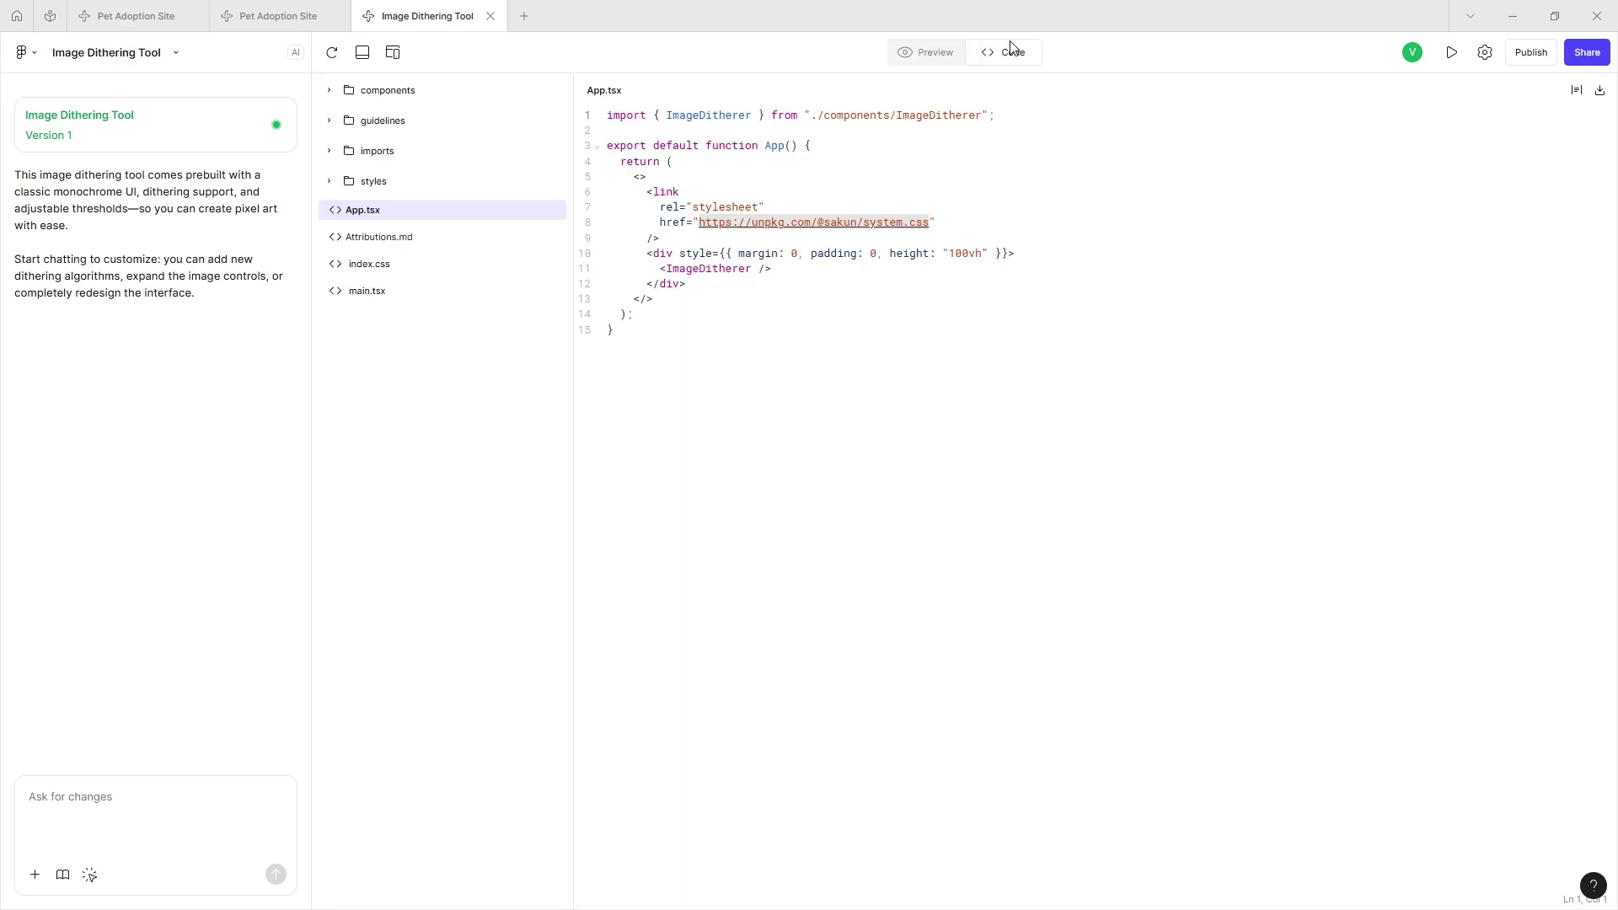
pyautogui.doubleClick(708, 268)
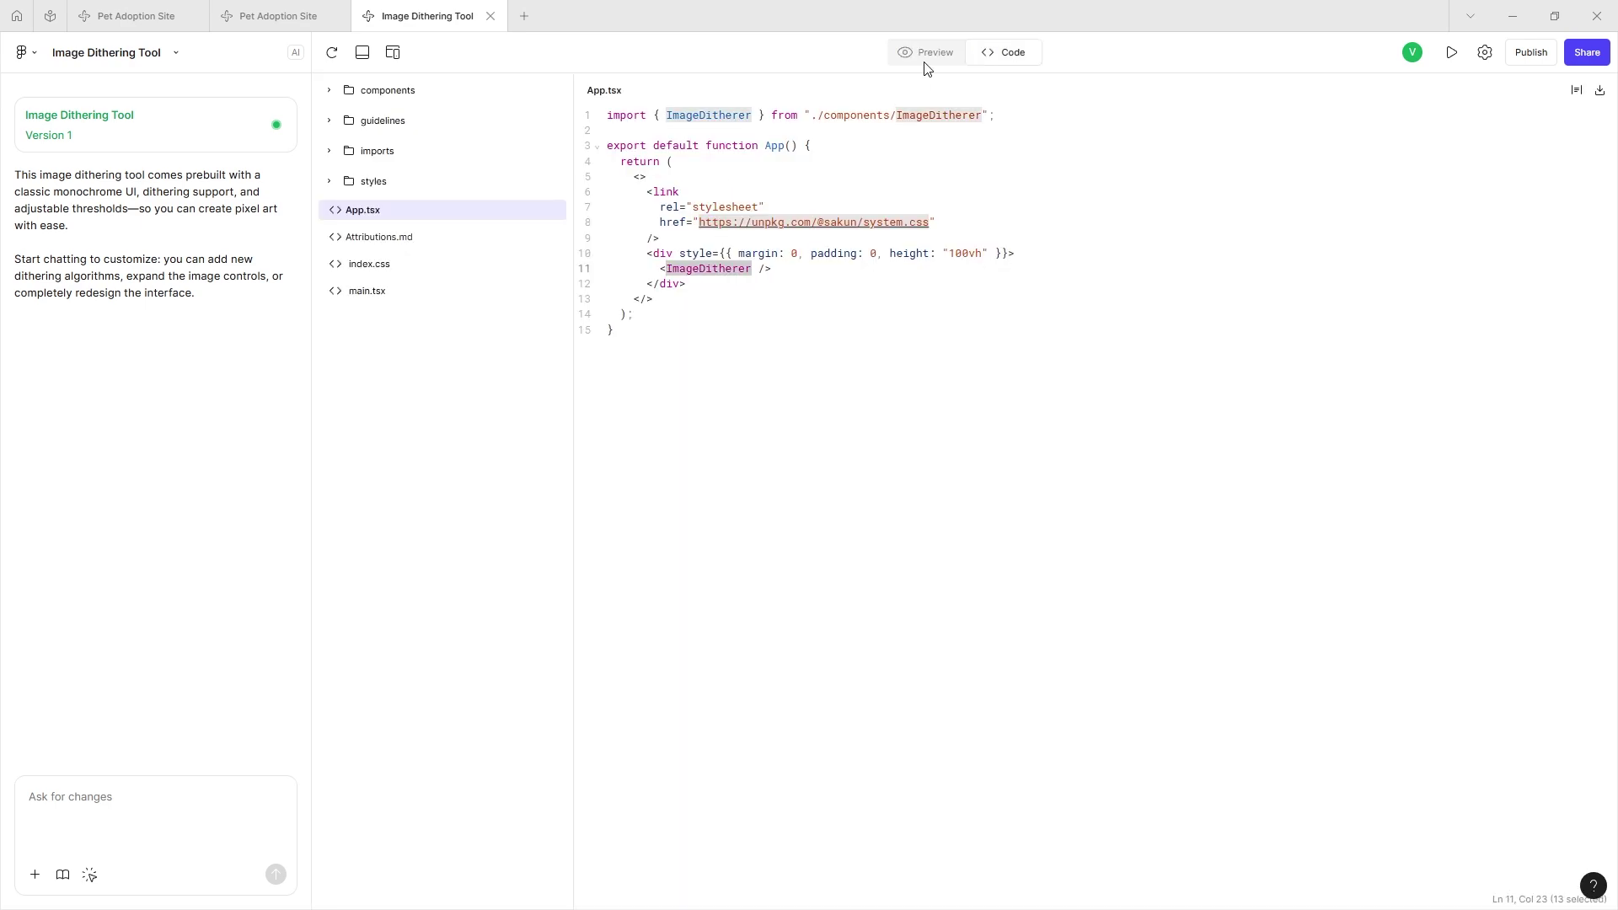
pyautogui.click(925, 56)
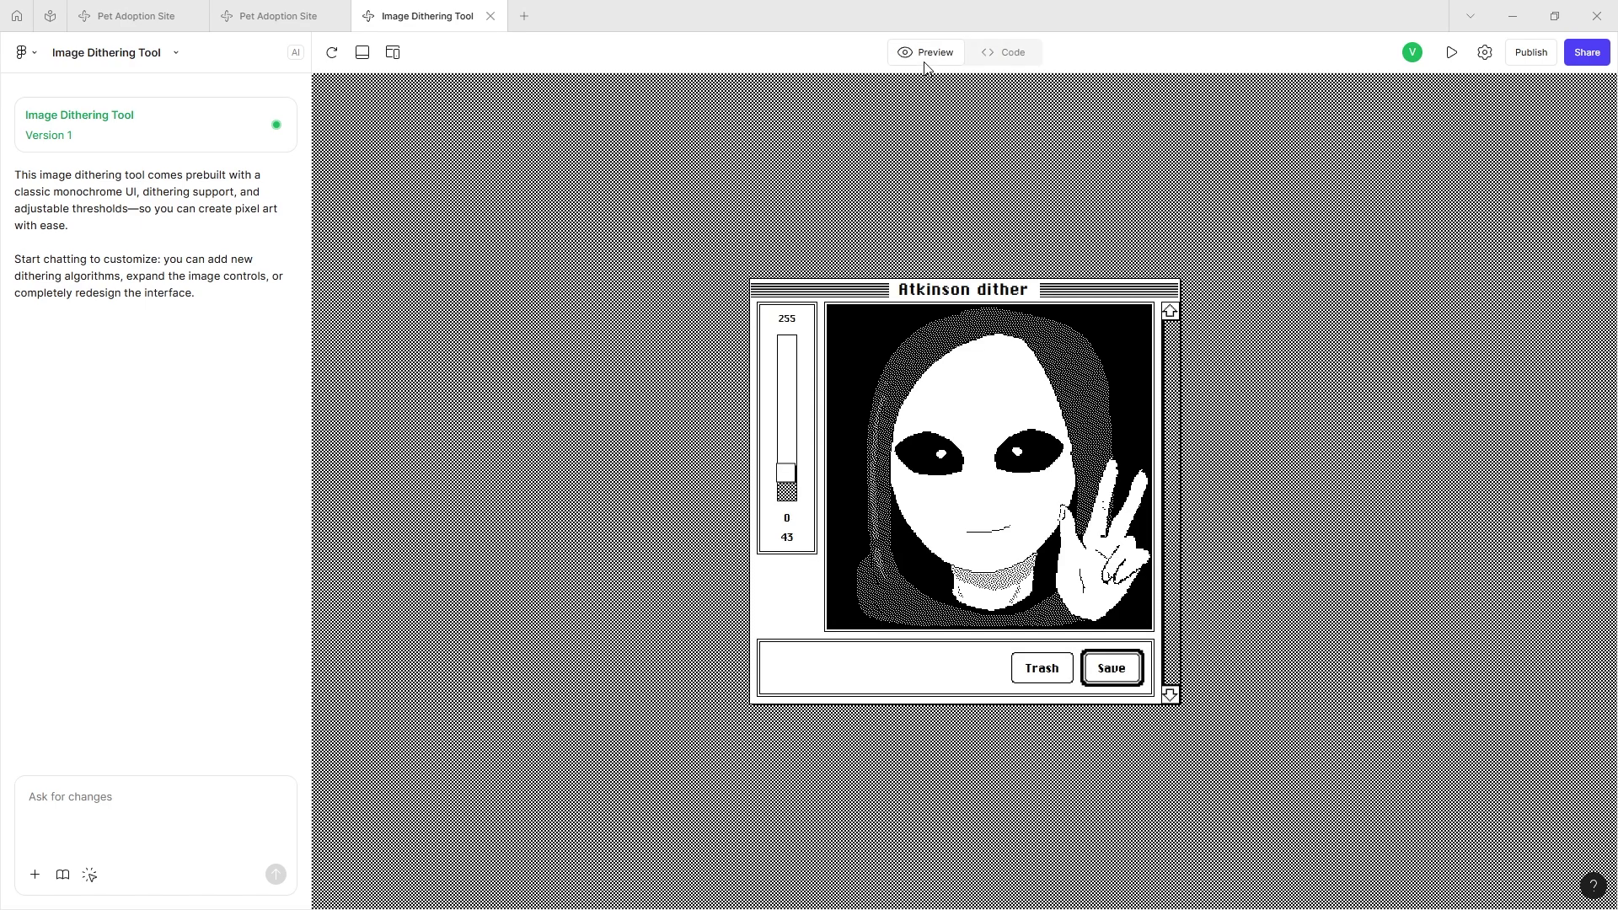
pyautogui.click(167, 813)
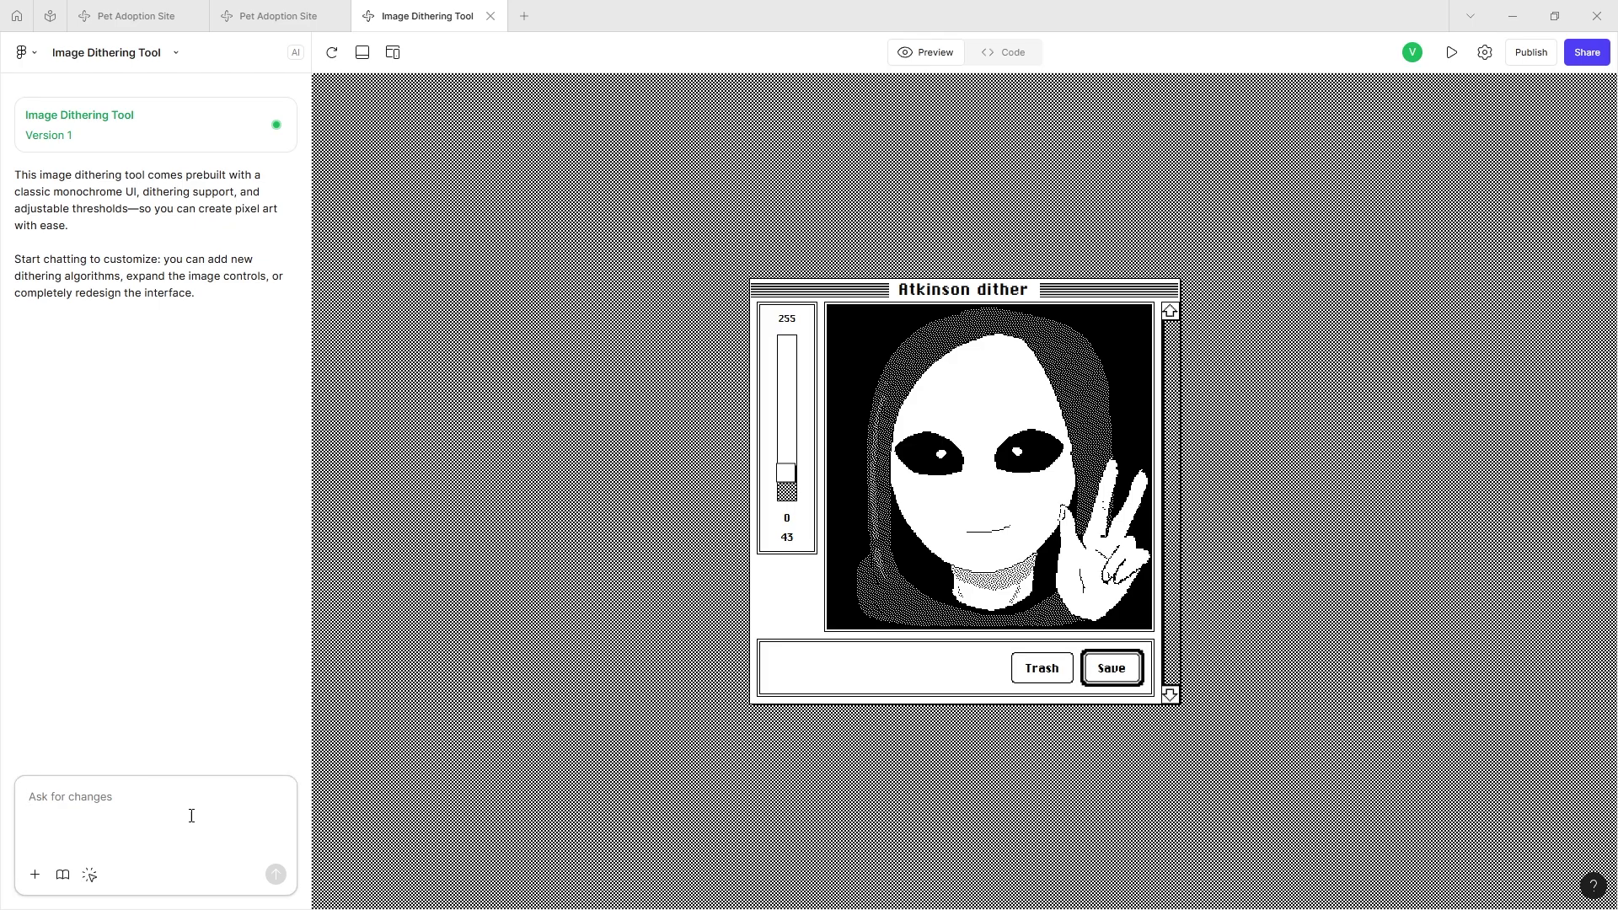
pyautogui.click(316, 18)
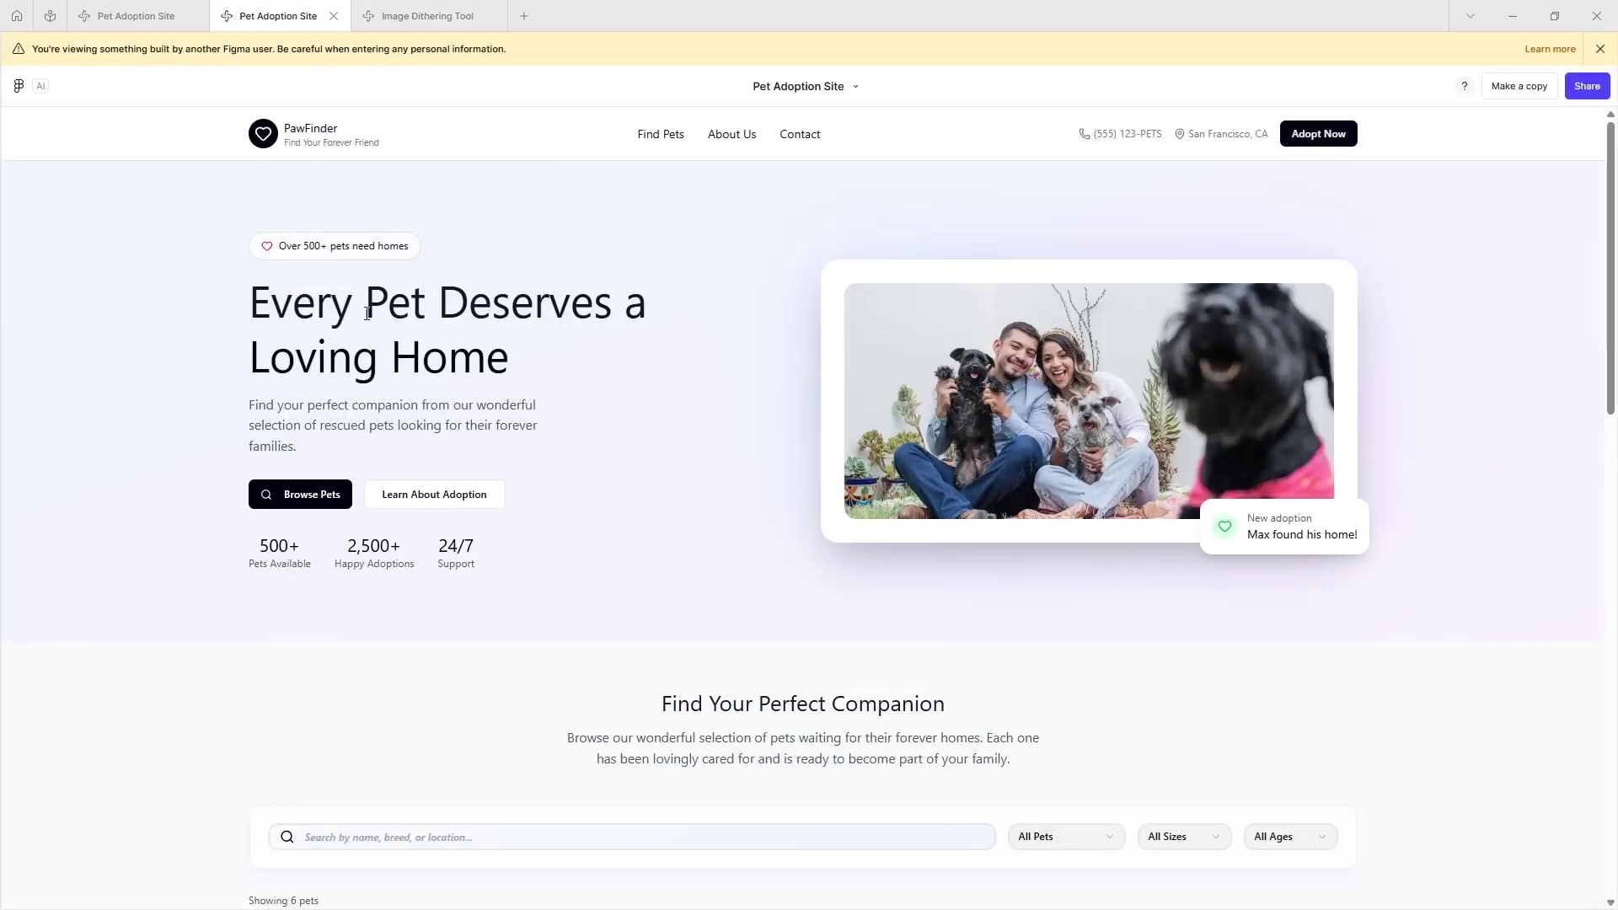